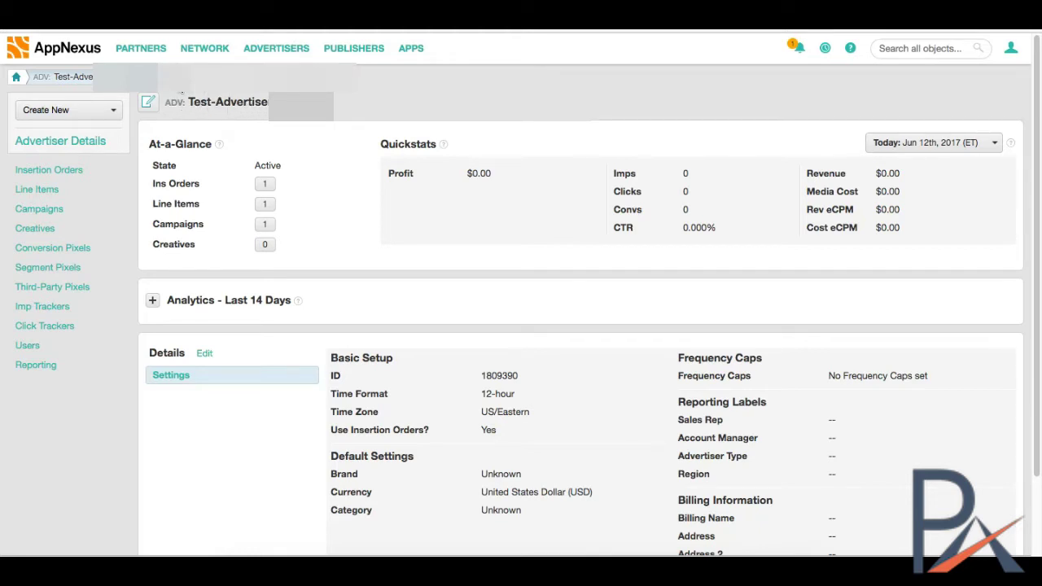
Open the Edit Advertiser form for Test-Advertiser from its details page
click(148, 102)
Load the Edit Advertiser form and scroll past Basic Setup to the collapsed sections below
click(148, 104)
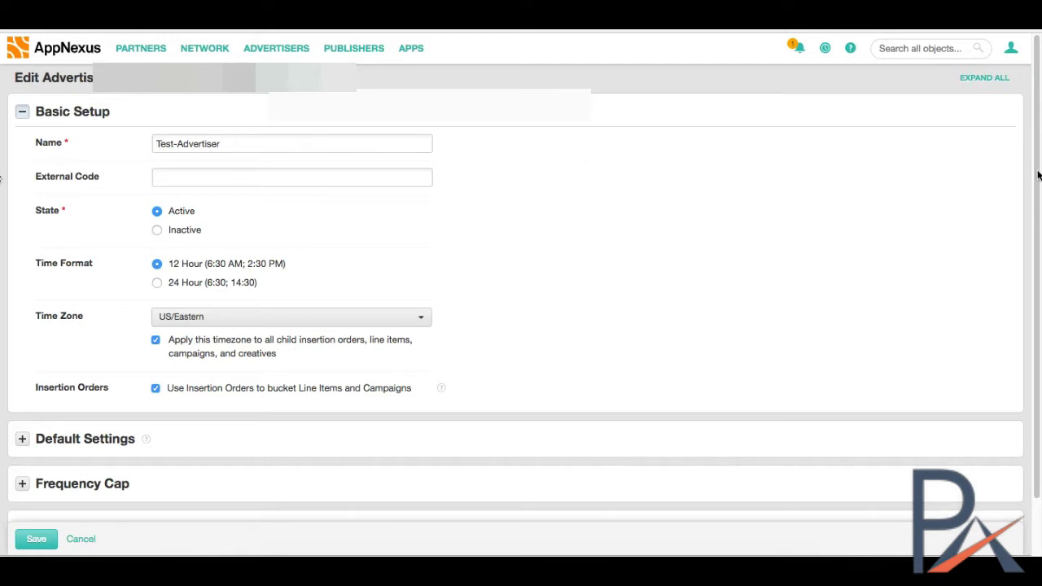
scroll(1038, 195, down, 1)
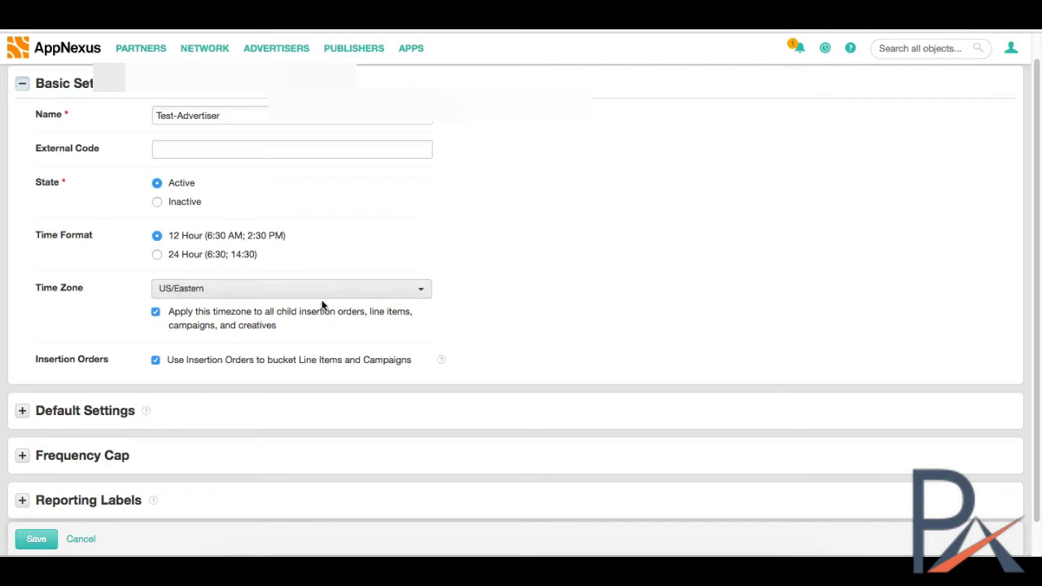
scroll(1037, 262, down, 1)
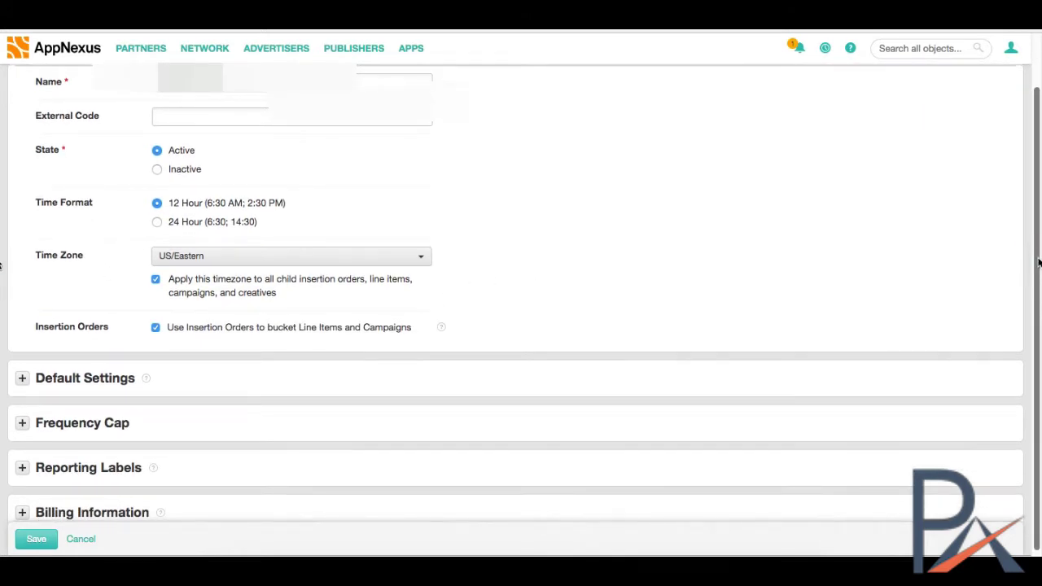
scroll(1038, 296, down, 1)
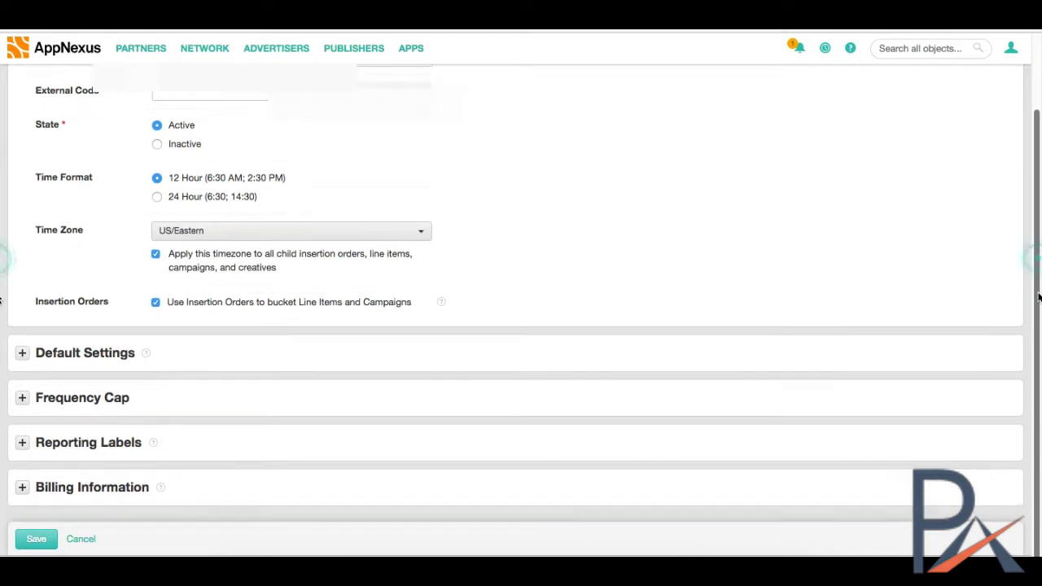
Expand Default Settings, then Frequency Cap to show the lifetime, per-day and per-interval caps
click(23, 354)
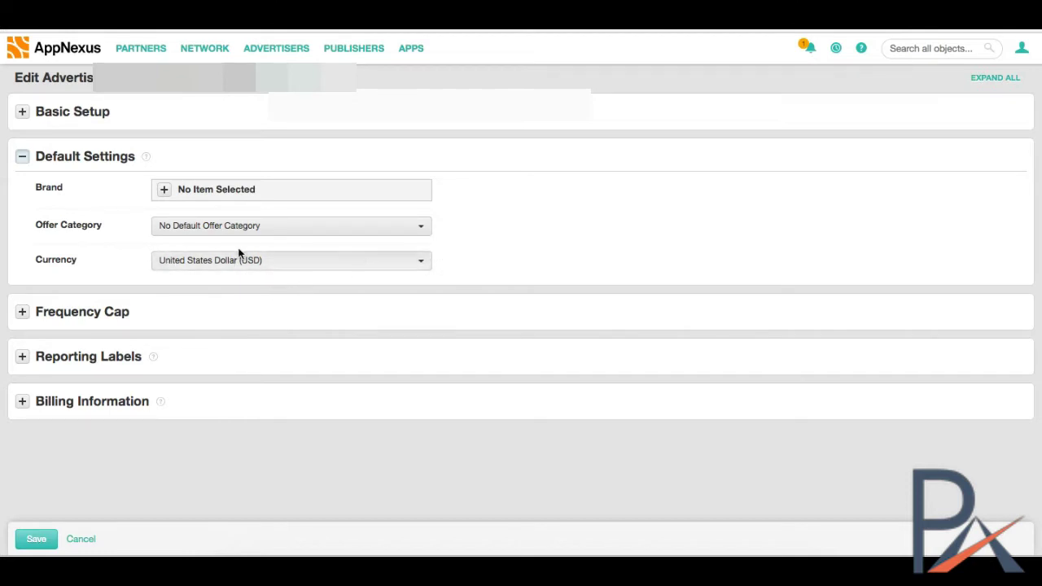
click(22, 314)
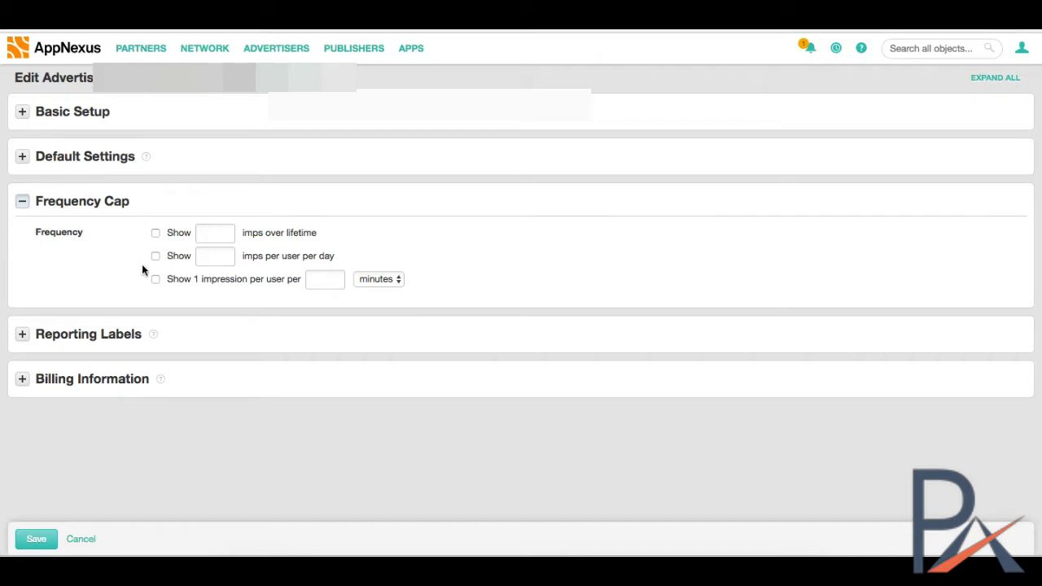
Expand the advertiser's Reporting Labels and place the cursor in the salesperson field
click(23, 332)
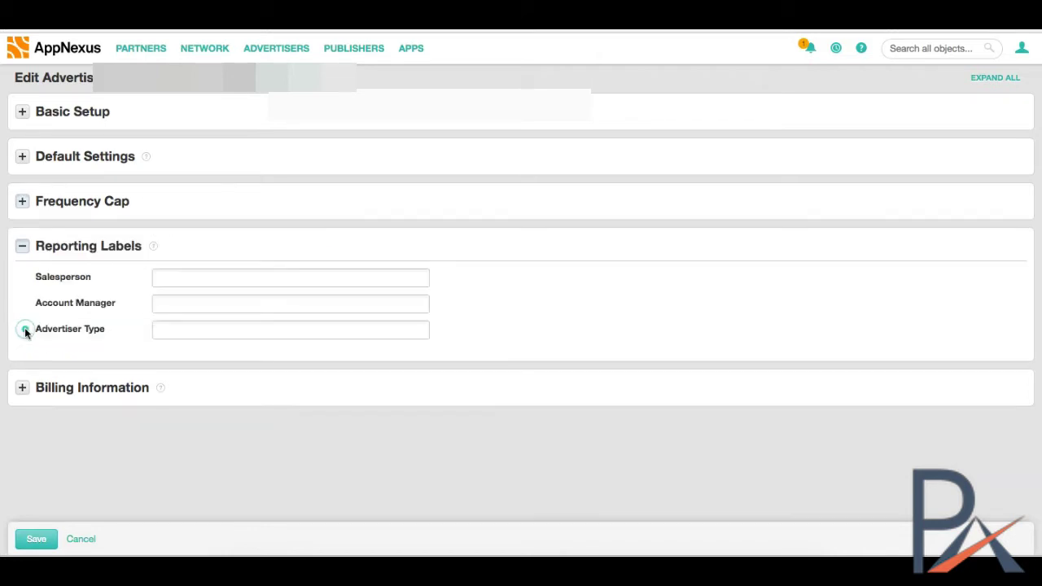
click(187, 279)
mouse_move(153, 250)
Review the Billing Information address fields, fold them away, and cancel the advertiser edits
click(23, 389)
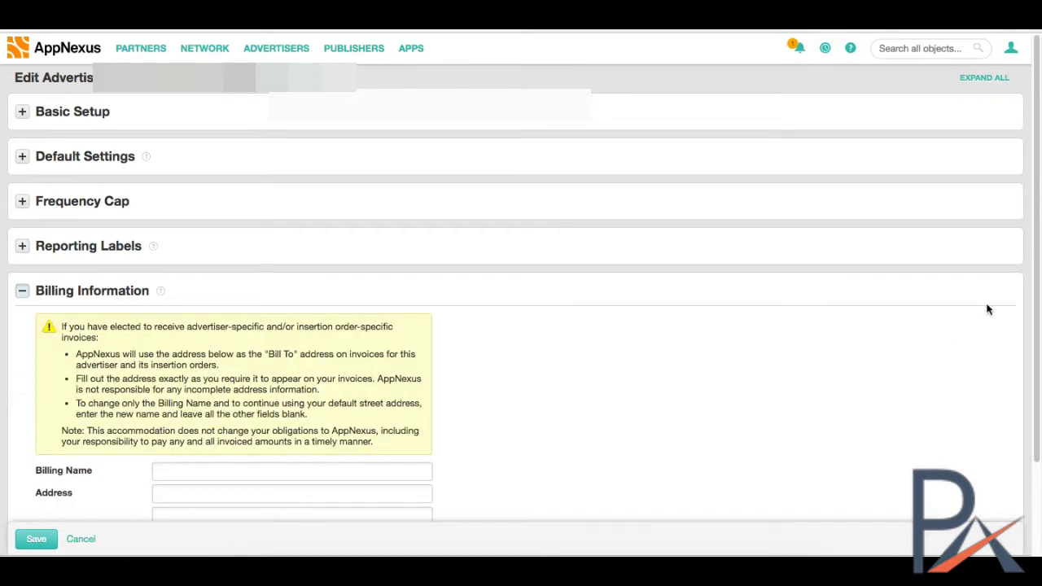
scroll(1032, 345, down, 3)
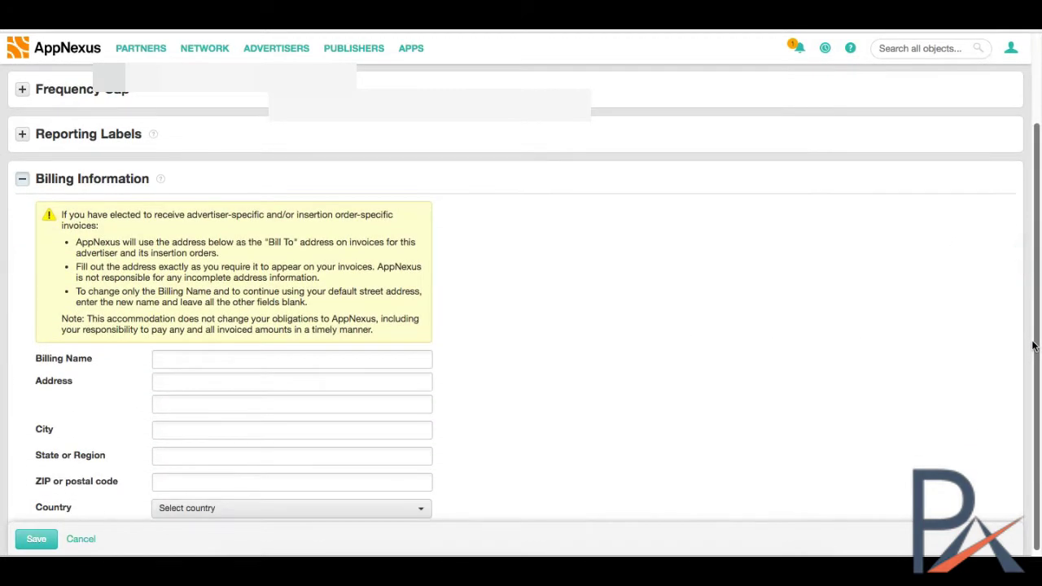
drag(1031, 346, 1038, 221)
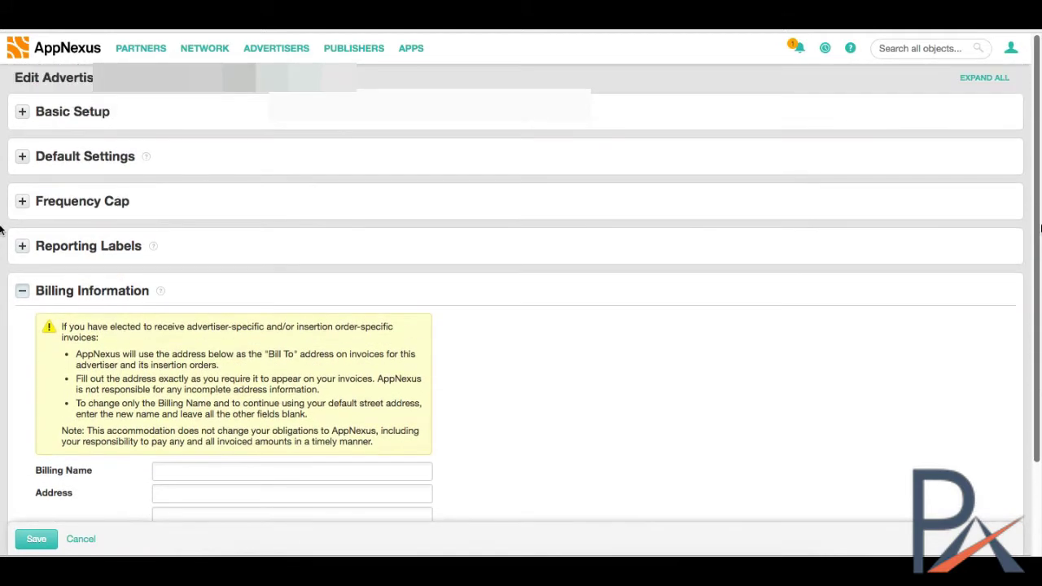
click(22, 293)
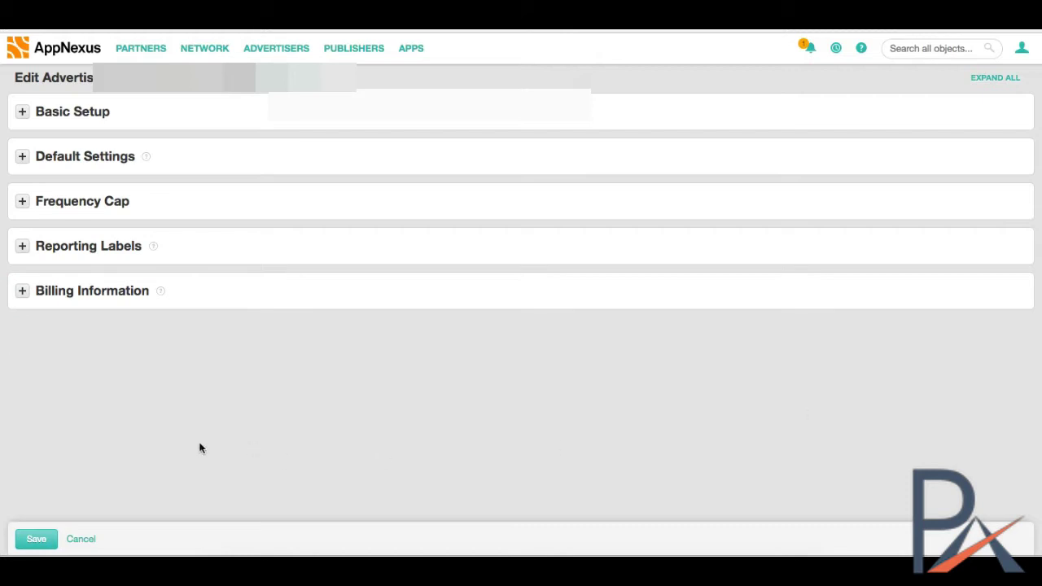
click(85, 541)
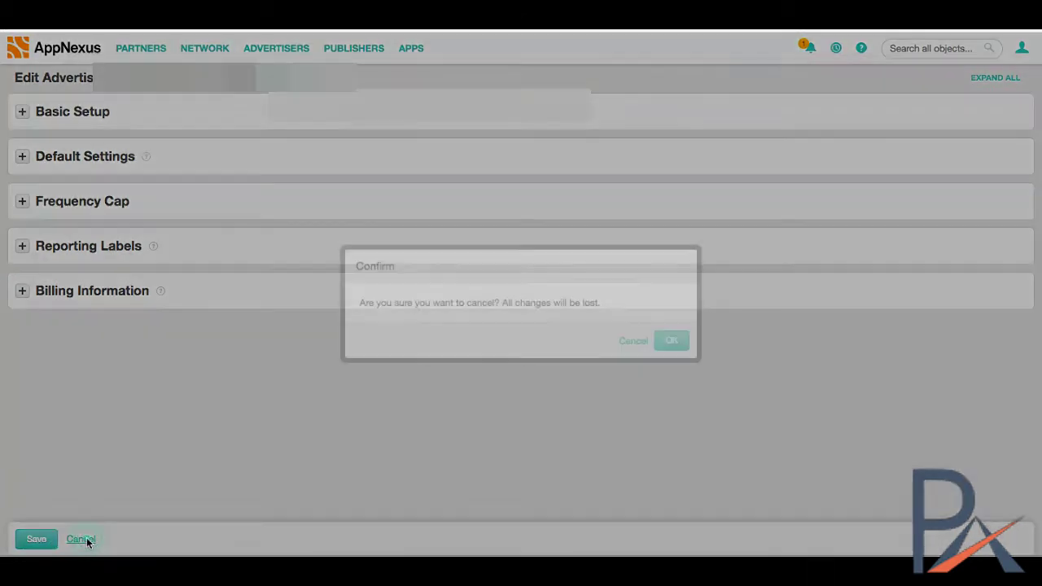
Confirm discarding the unsaved changes to return to the Test-Advertiser details page
click(671, 348)
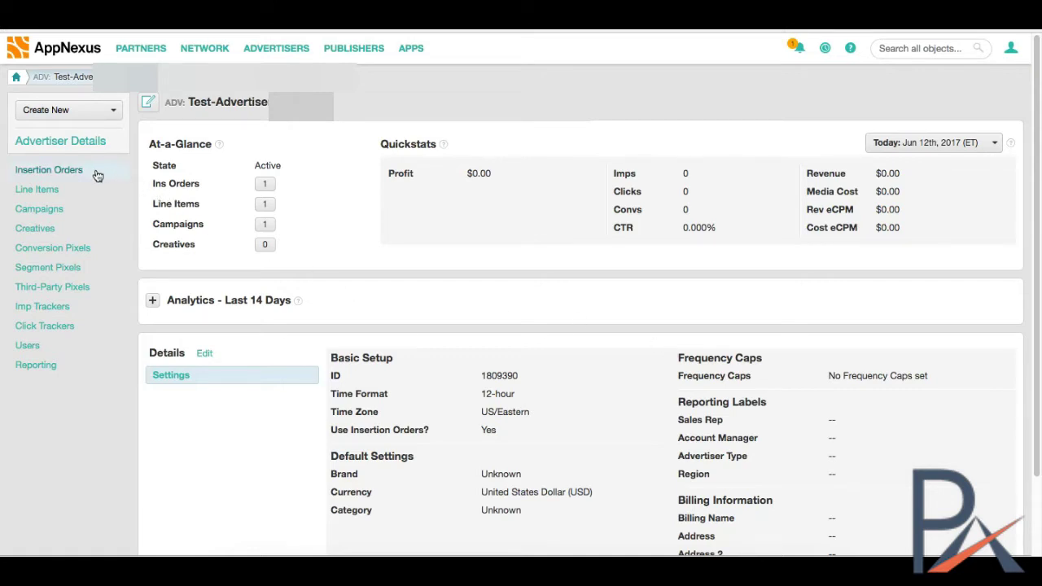
Open the Test-Insertion Order from the advertiser's Insertion Orders list
click(49, 174)
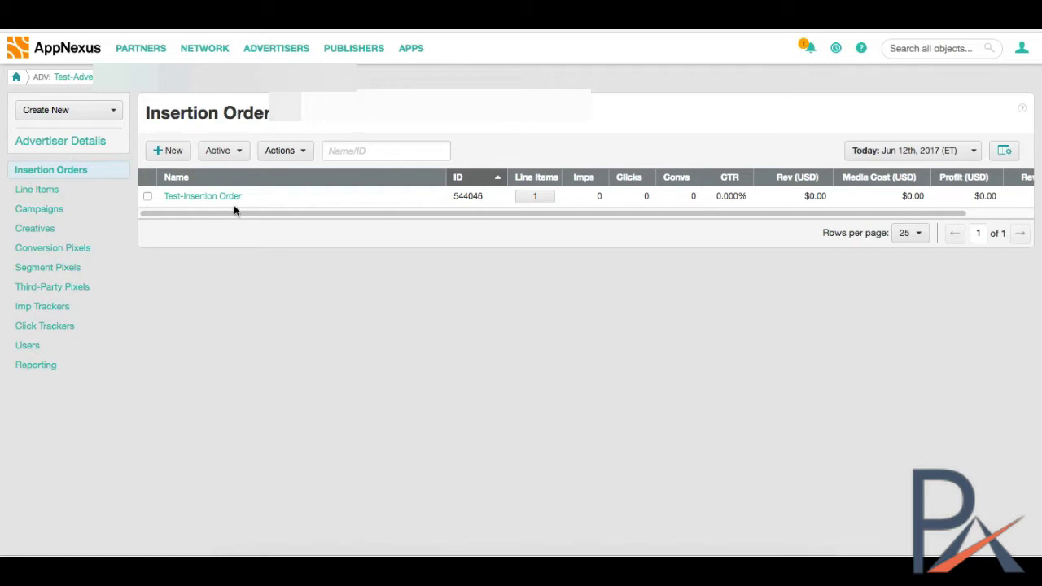
click(196, 199)
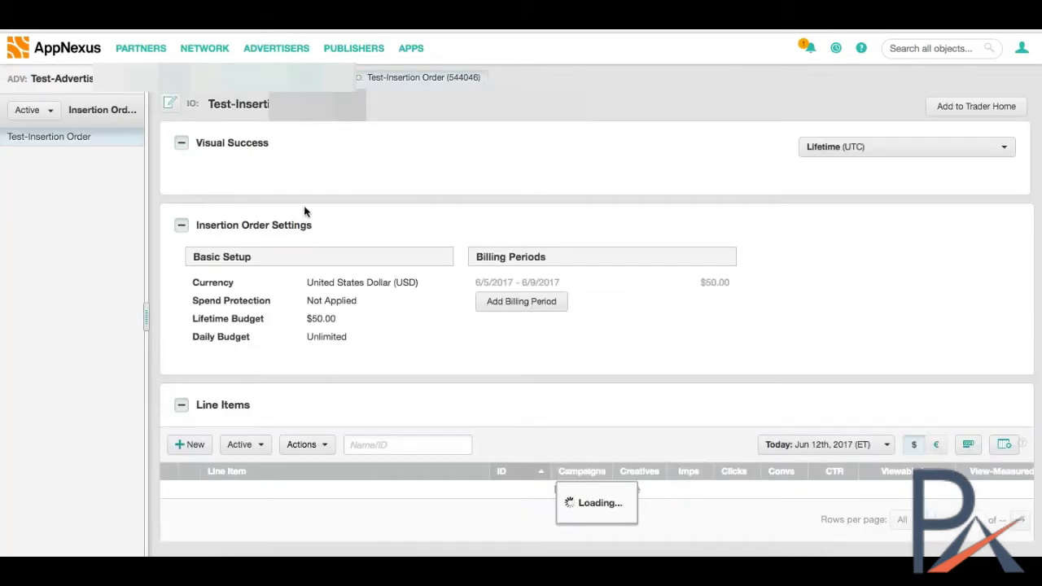
Open the insertion order's edit form and scroll to its $50.00, 06/05–06/09/2017 budget settings
click(173, 106)
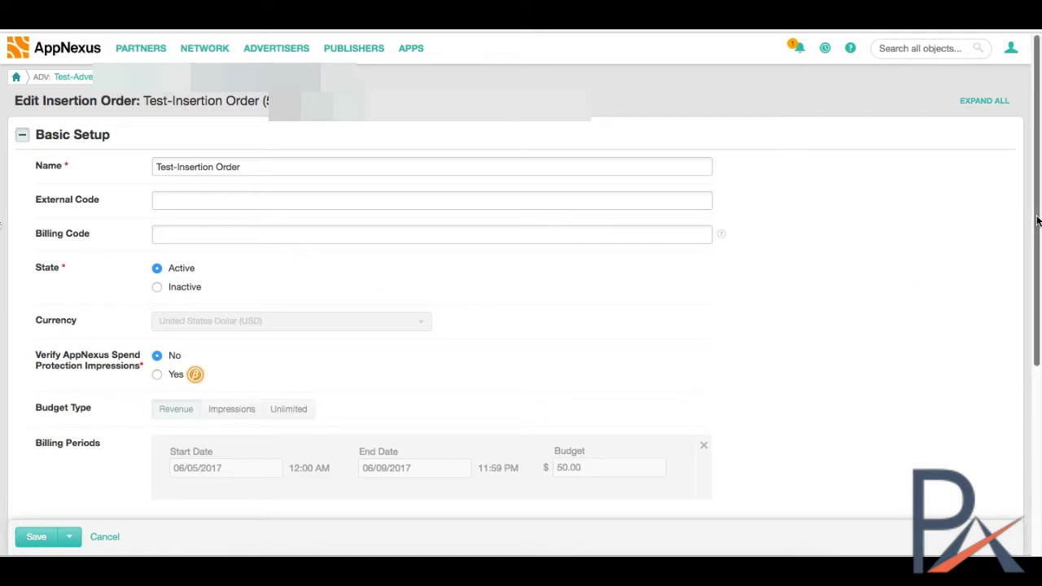
drag(1037, 220, 1038, 311)
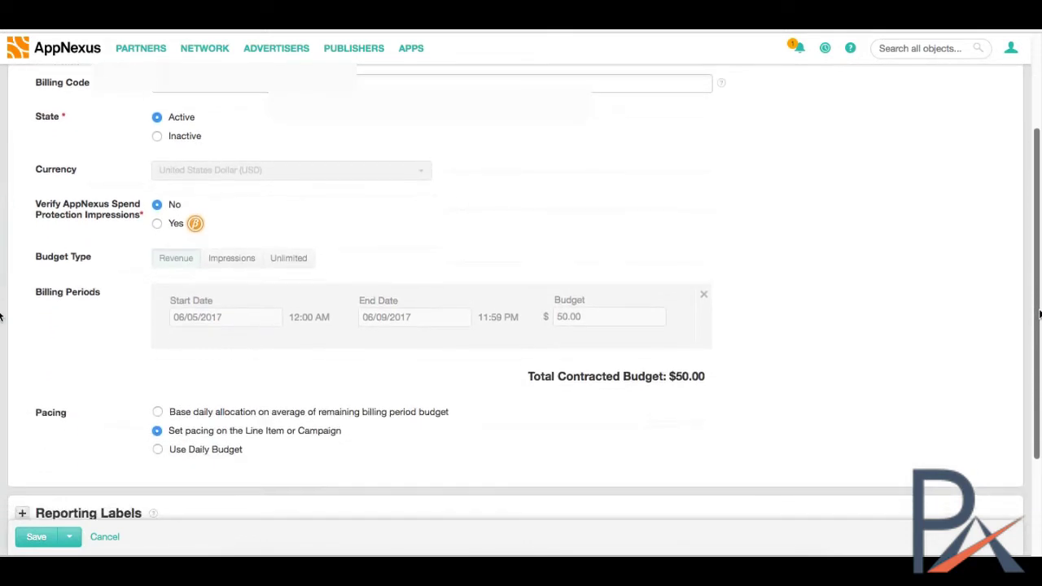
Set Verify AppNexus Spend Protection Impressions to Yes; the verification partner list offers no choices
click(158, 225)
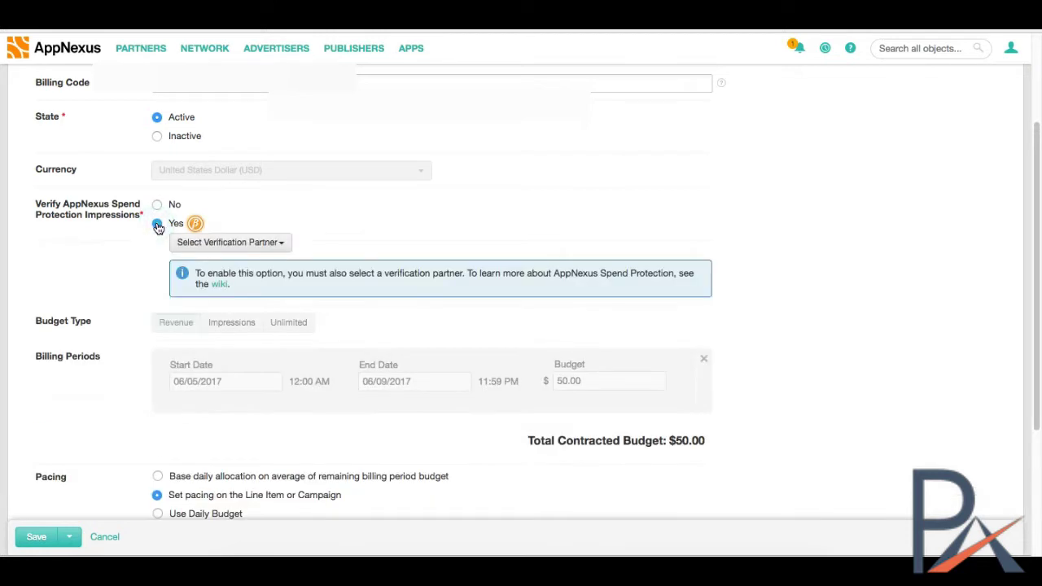
click(282, 244)
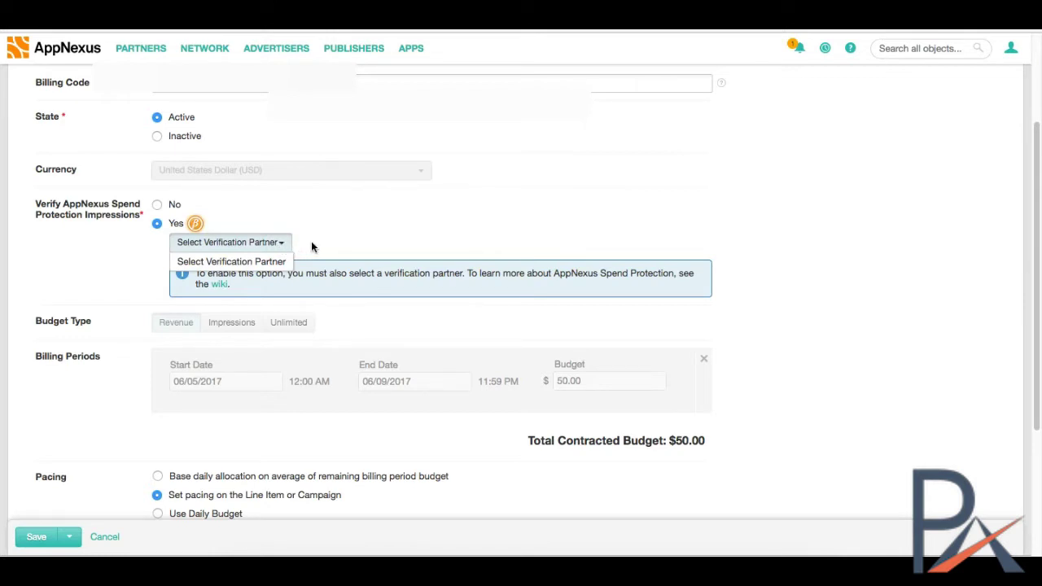
click(321, 238)
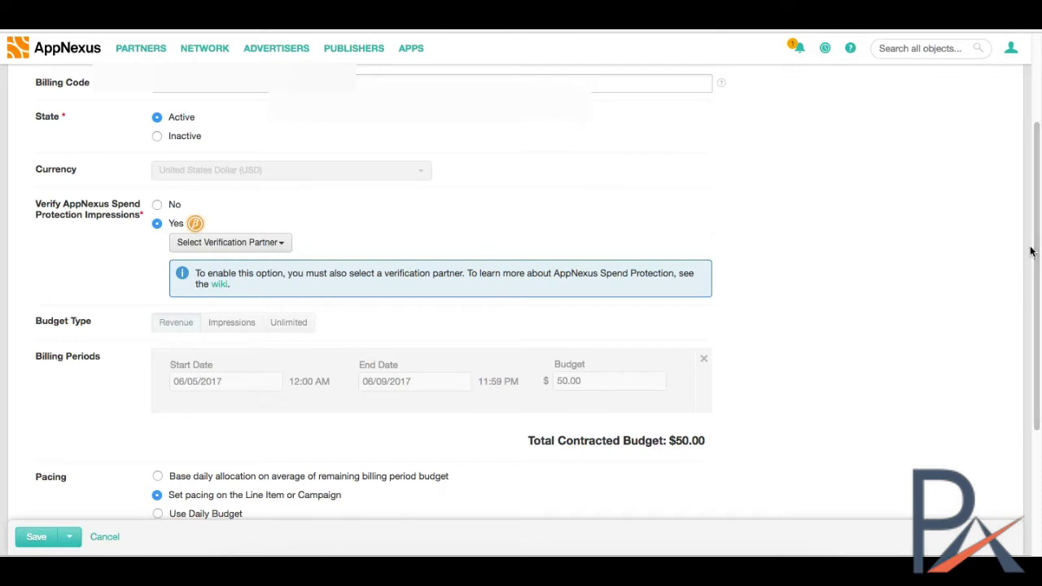
scroll(1038, 210, down, 3)
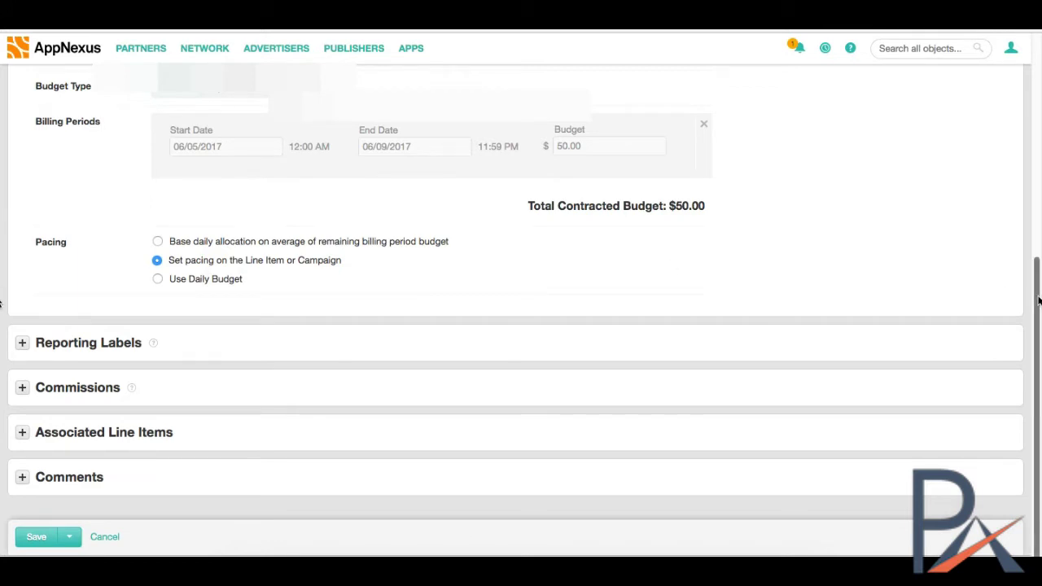
Check the insertion order's Reporting Labels, including Trafficker, then expand Commissions, which lists none
scroll(1033, 299, down, 1)
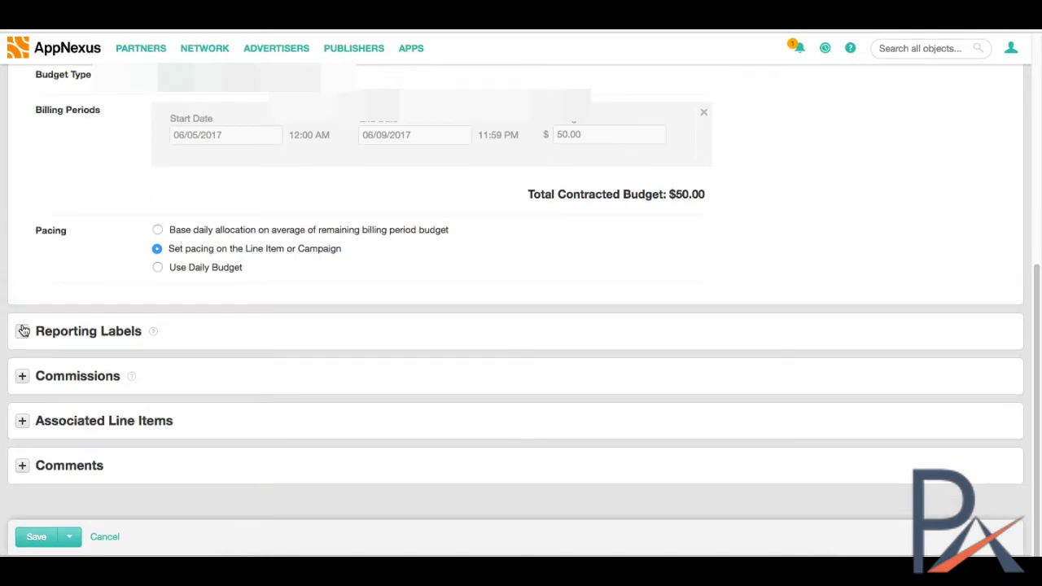
click(23, 330)
click(187, 214)
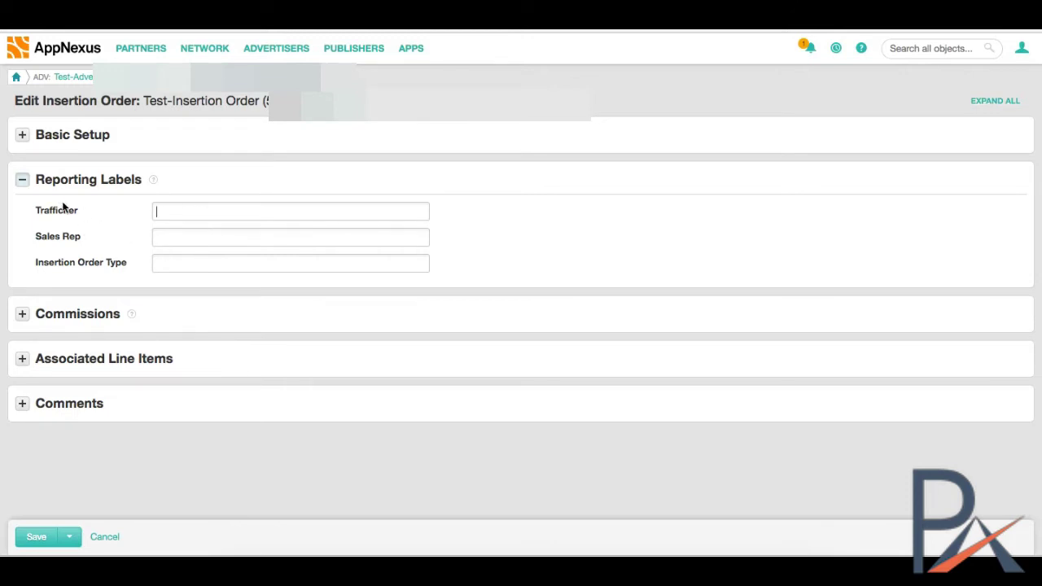
click(21, 182)
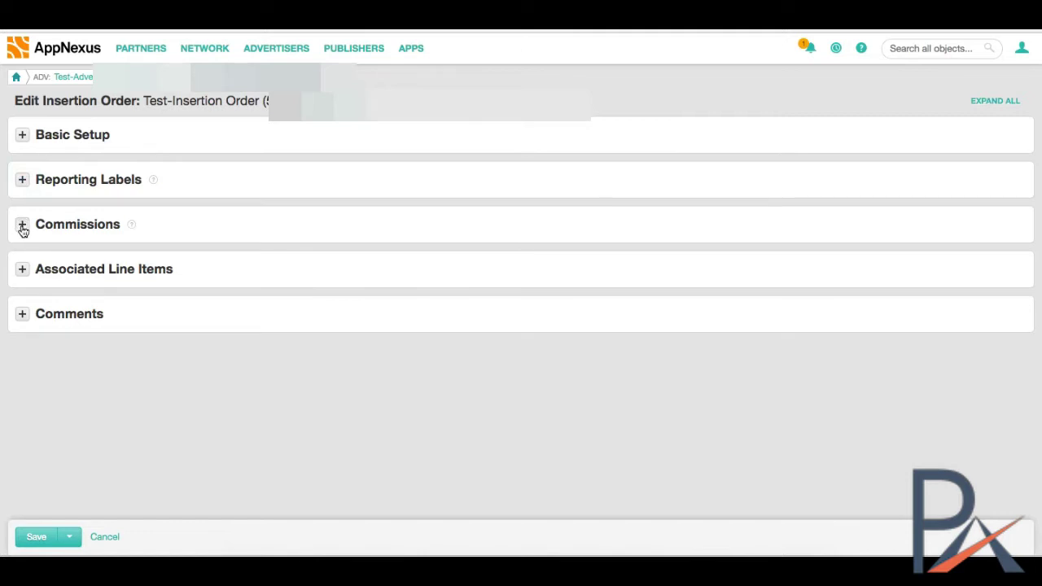
mouse_move(155, 181)
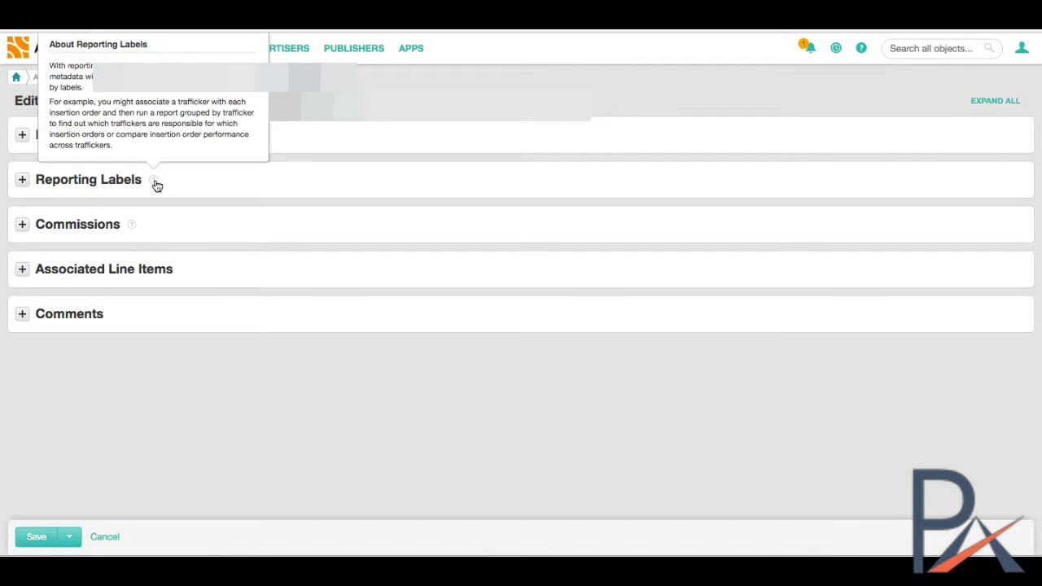
click(22, 225)
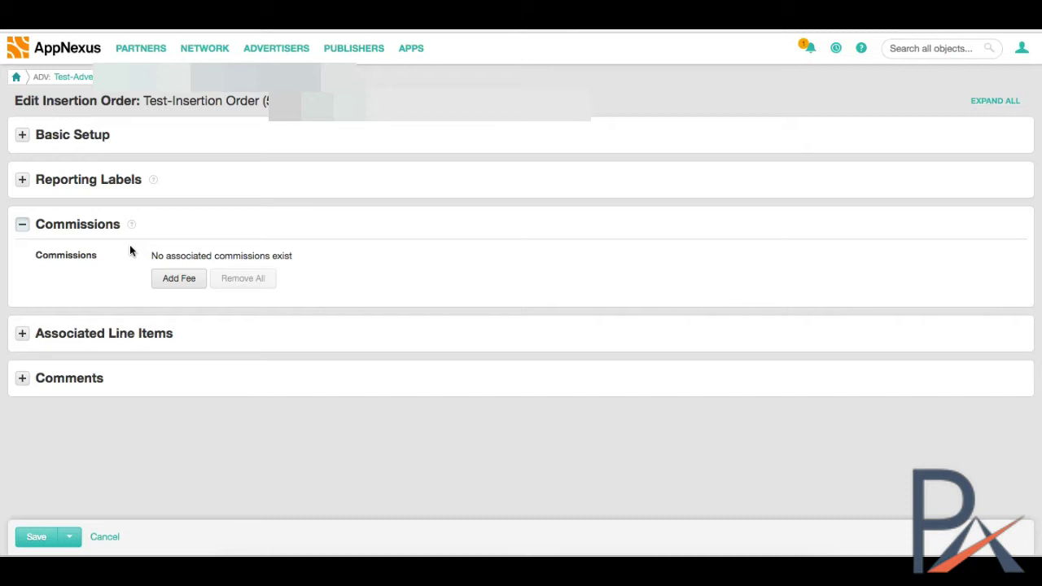
mouse_move(132, 230)
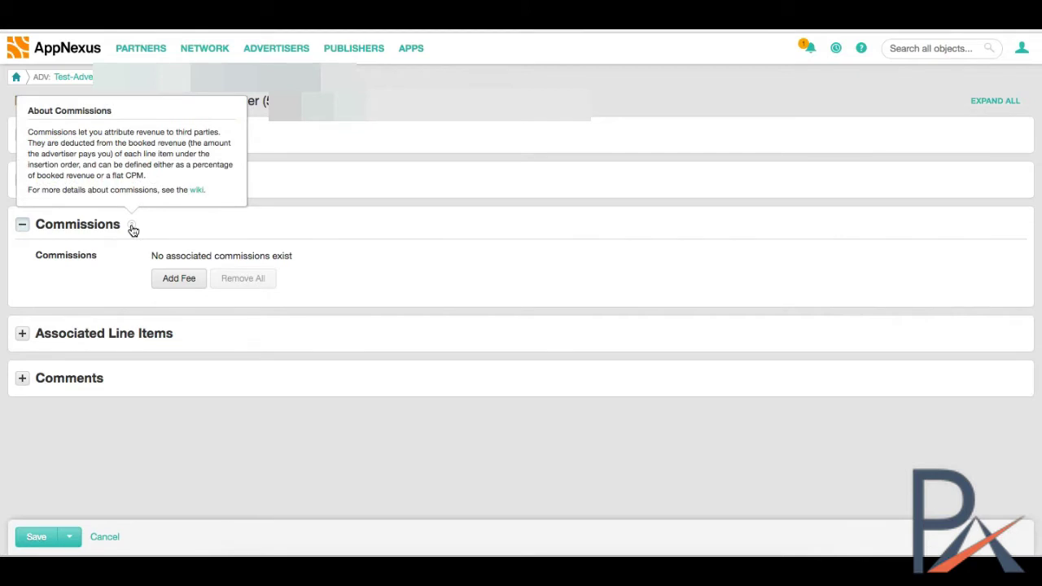
Look over Associated Line Items and Comments, then cancel and confirm discarding the insertion order edits
click(23, 224)
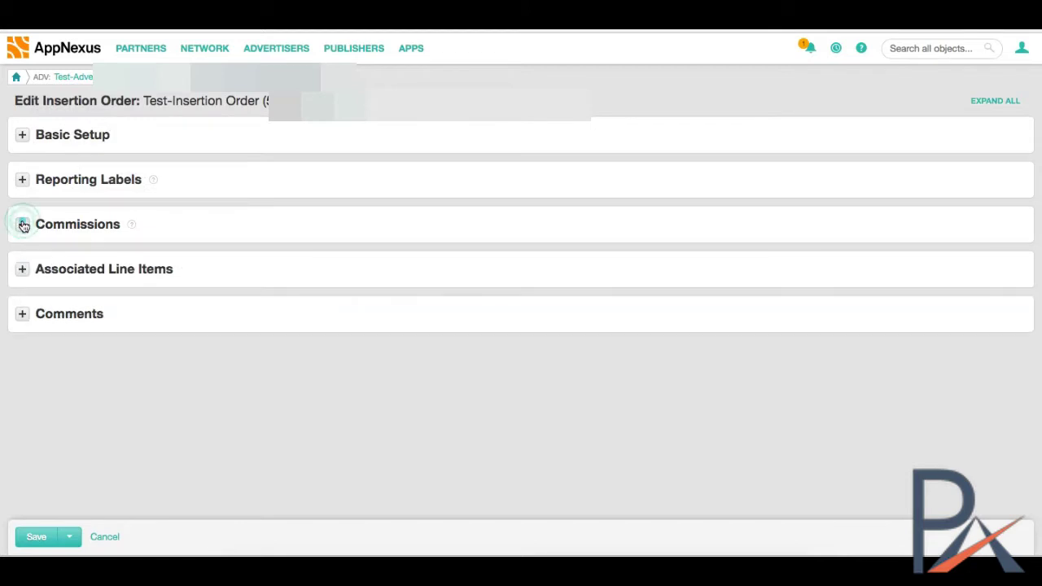
click(25, 274)
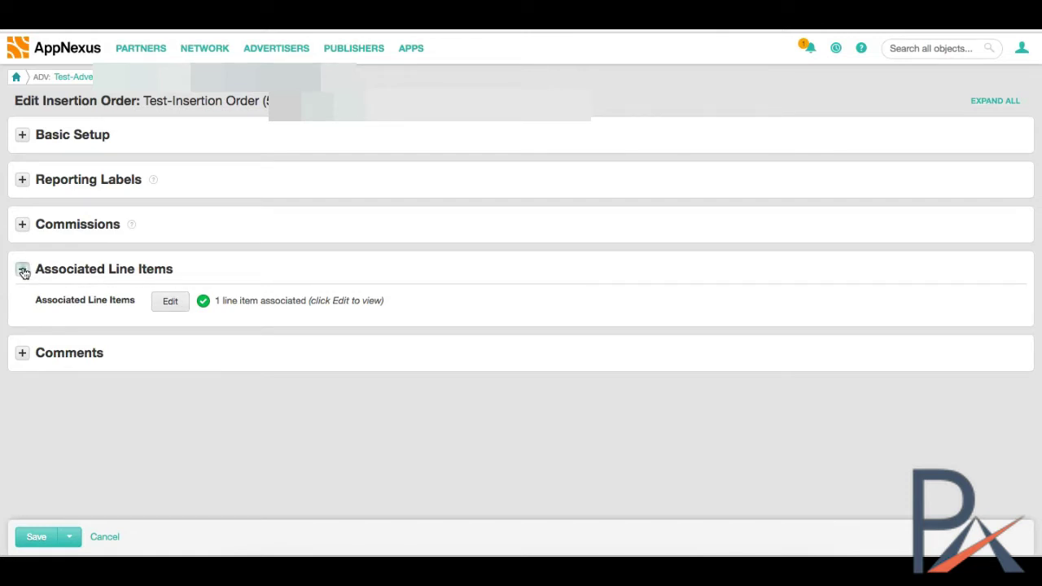
click(24, 272)
click(23, 316)
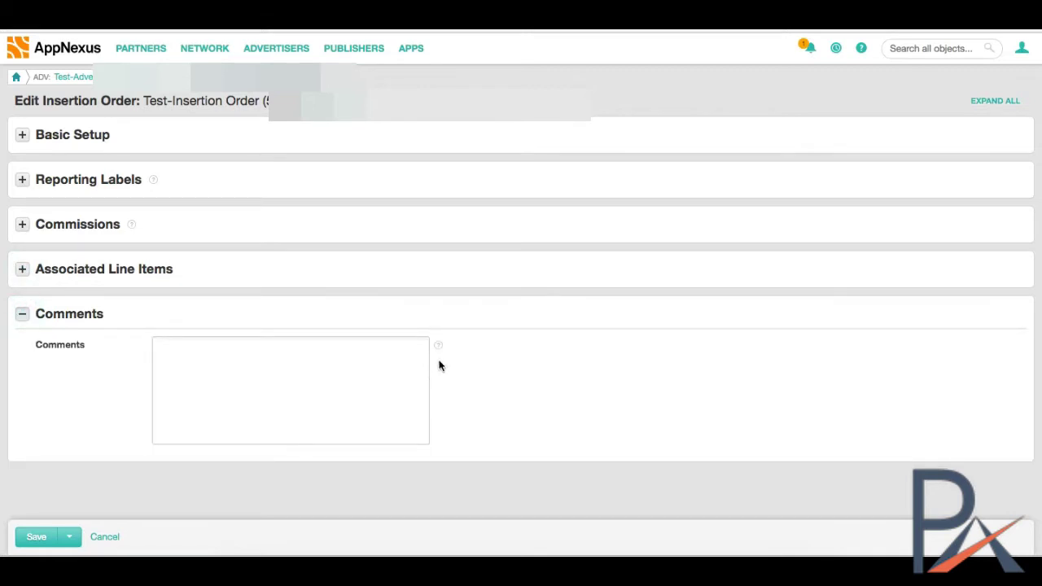
mouse_move(437, 347)
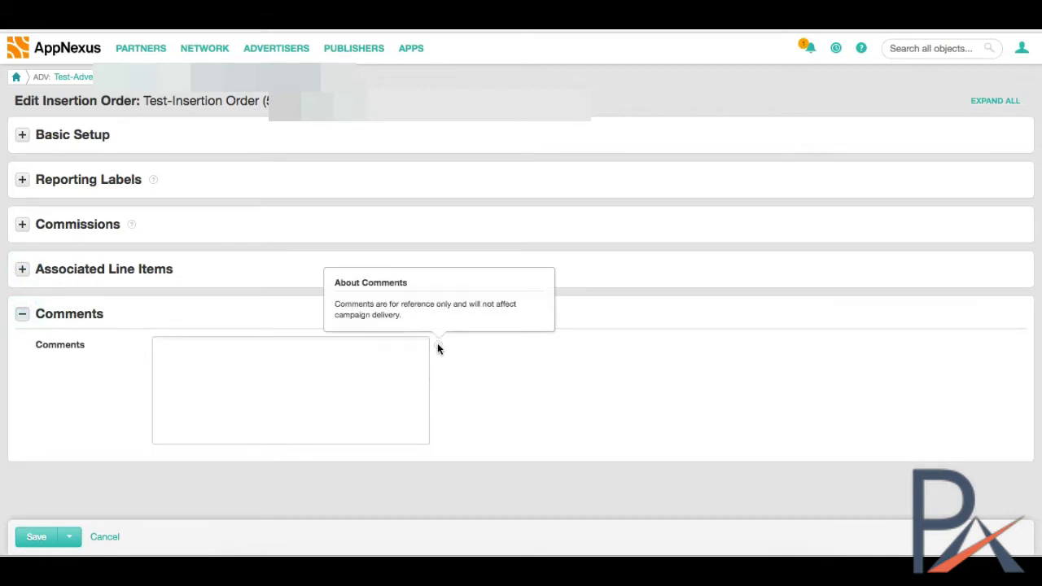
click(23, 316)
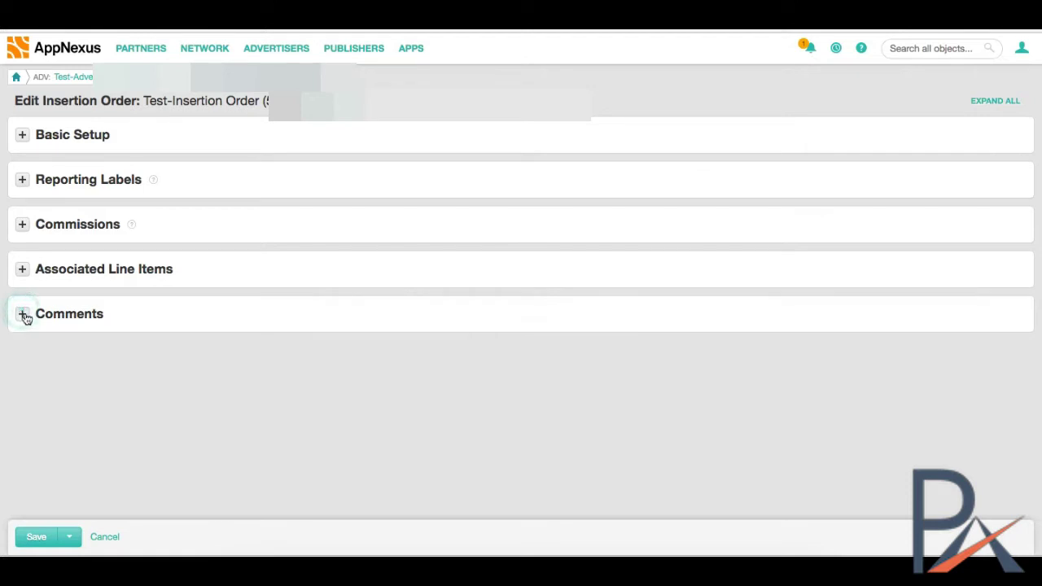
click(104, 537)
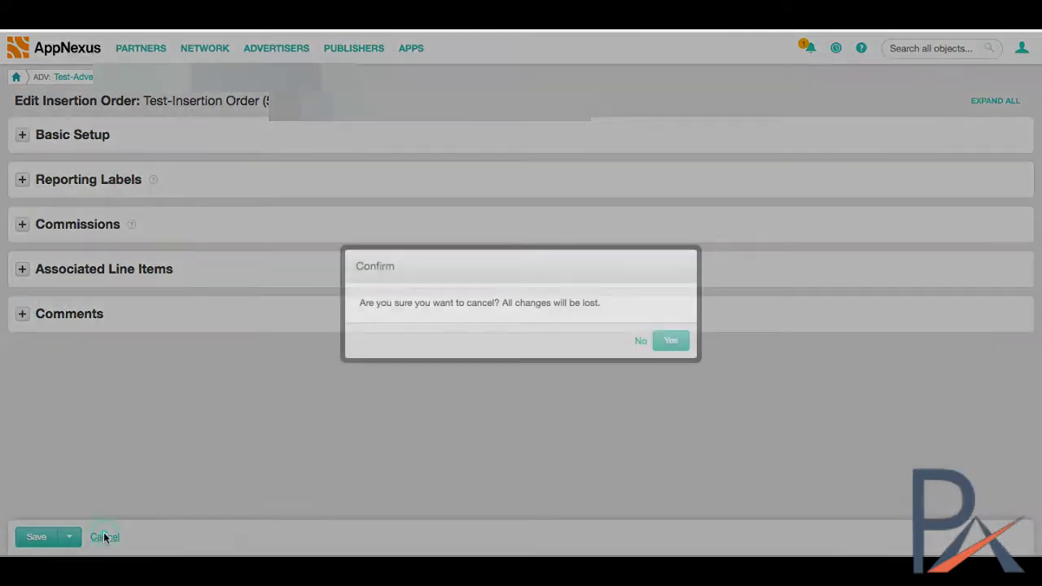
click(671, 342)
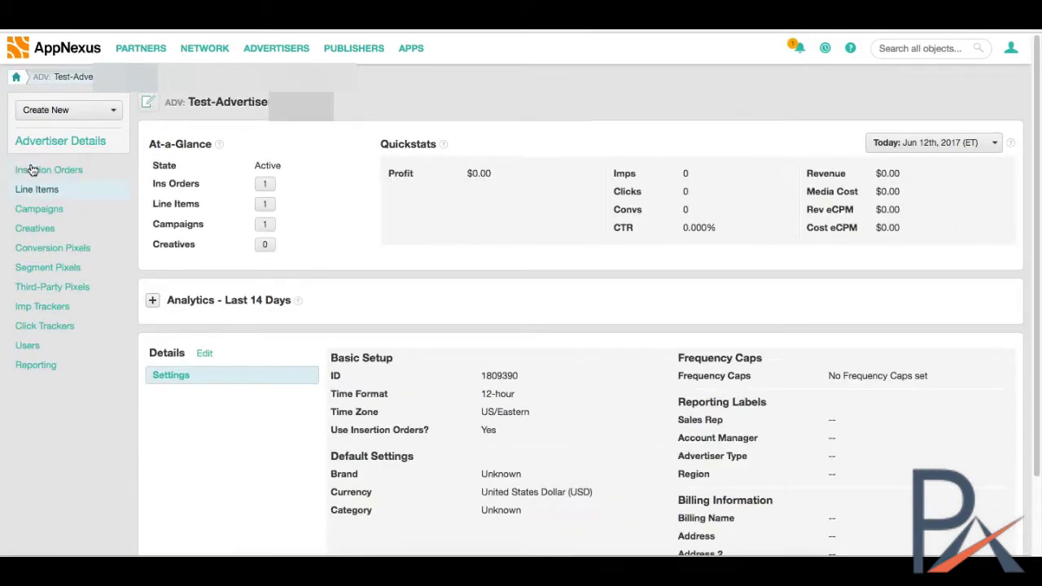
Show the advertiser's Line Items list containing Test Line Item (ID 4213631)
click(37, 190)
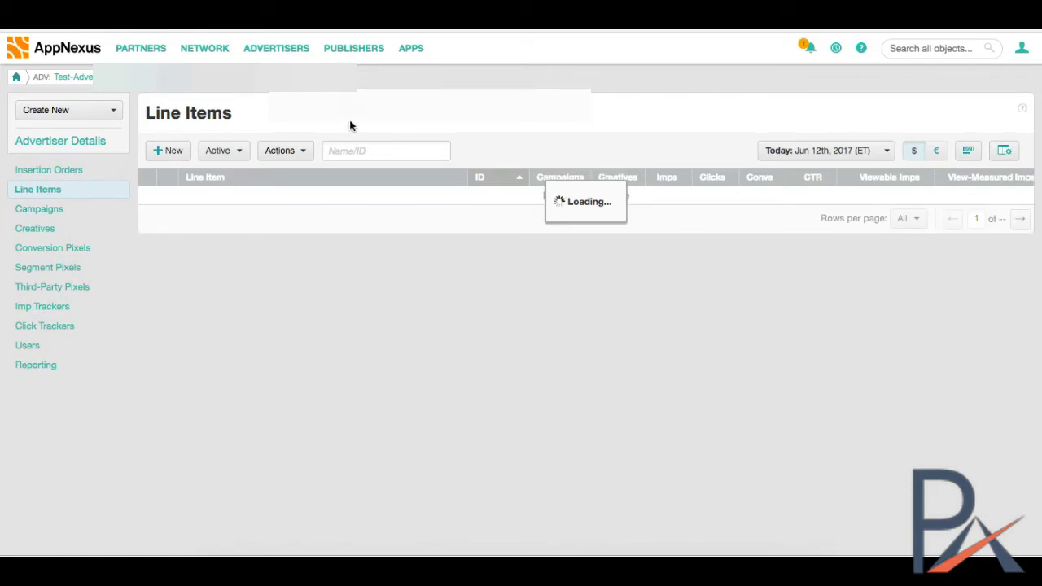
mouse_move(205, 198)
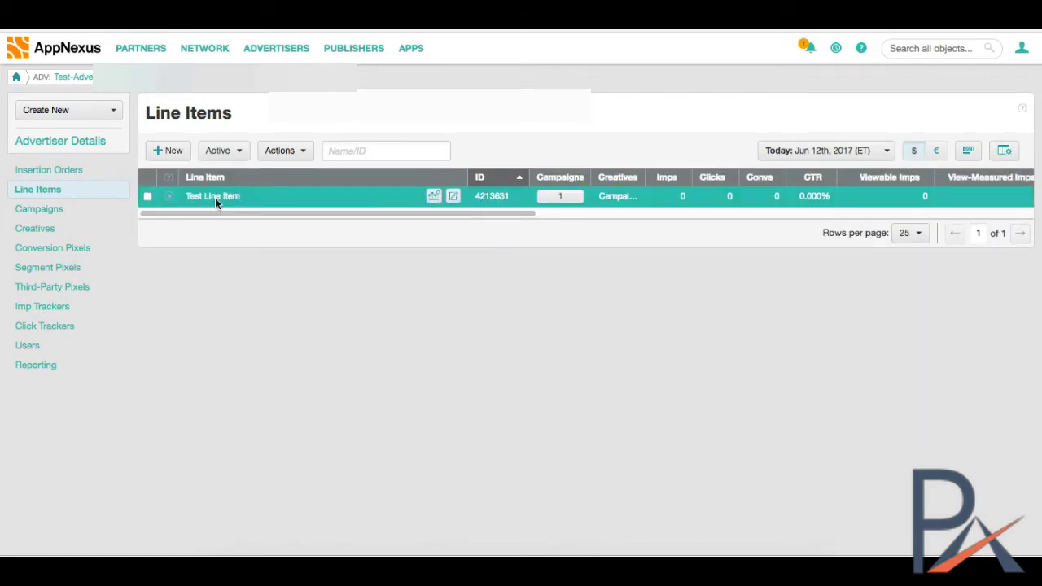
Open Test Line Item's edit form and scroll down to its Pacing settings
click(454, 197)
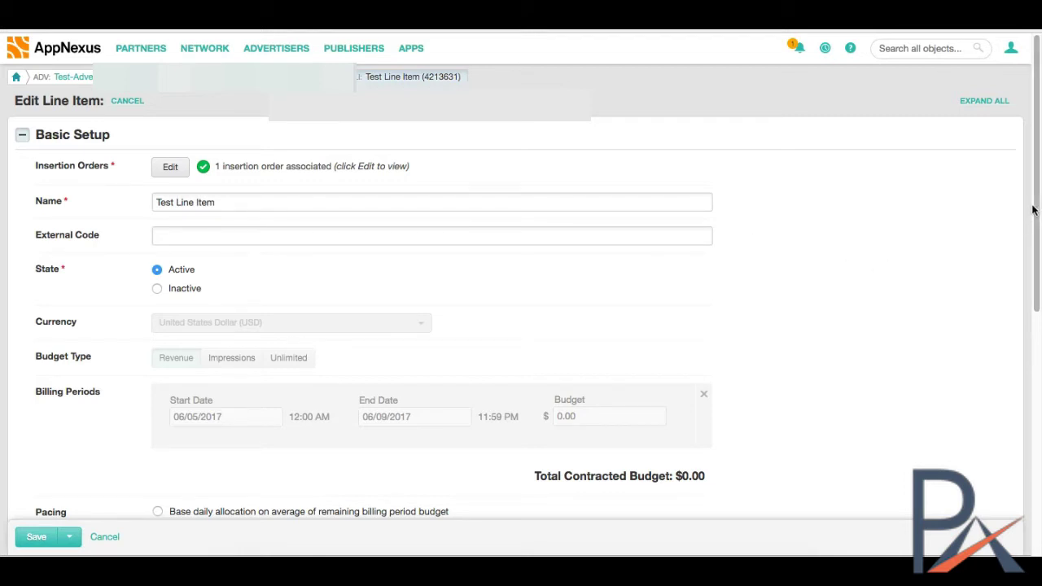
drag(1032, 210, 1025, 301)
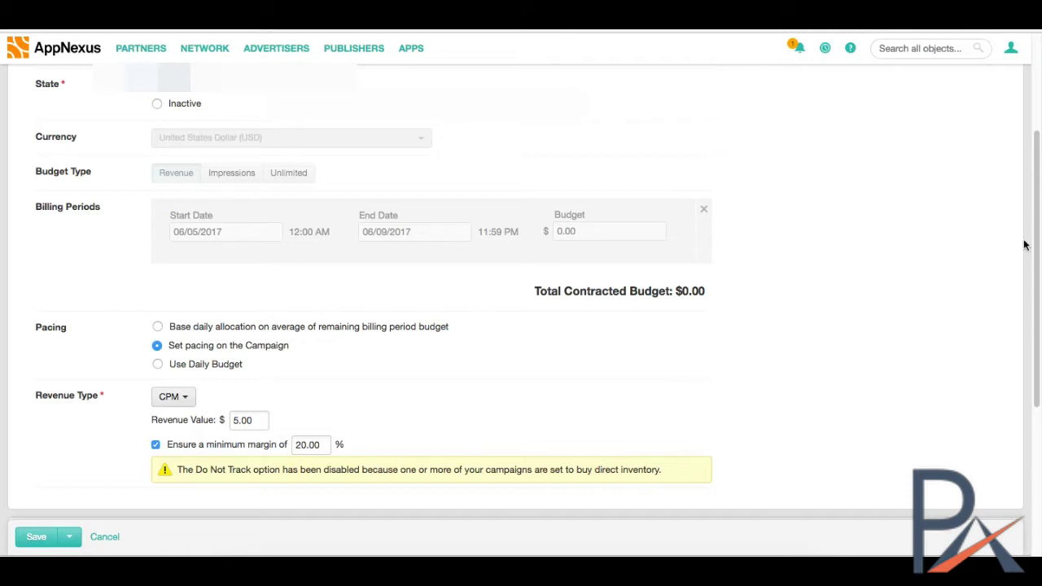
scroll(1034, 231, down, 4)
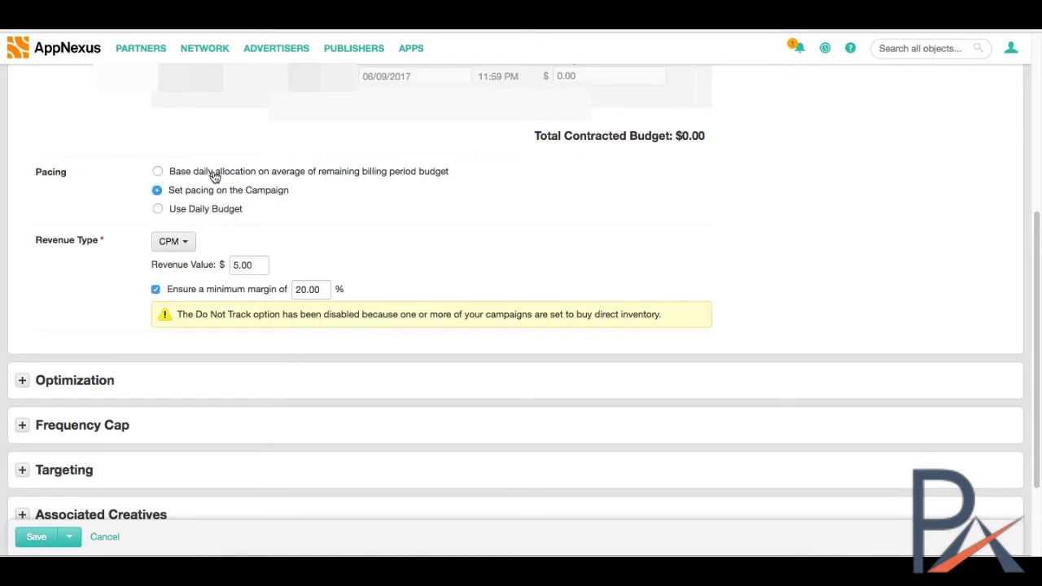
Switch pacing to Use Daily Budget and check the Revenue Type list, keeping CPM
click(158, 210)
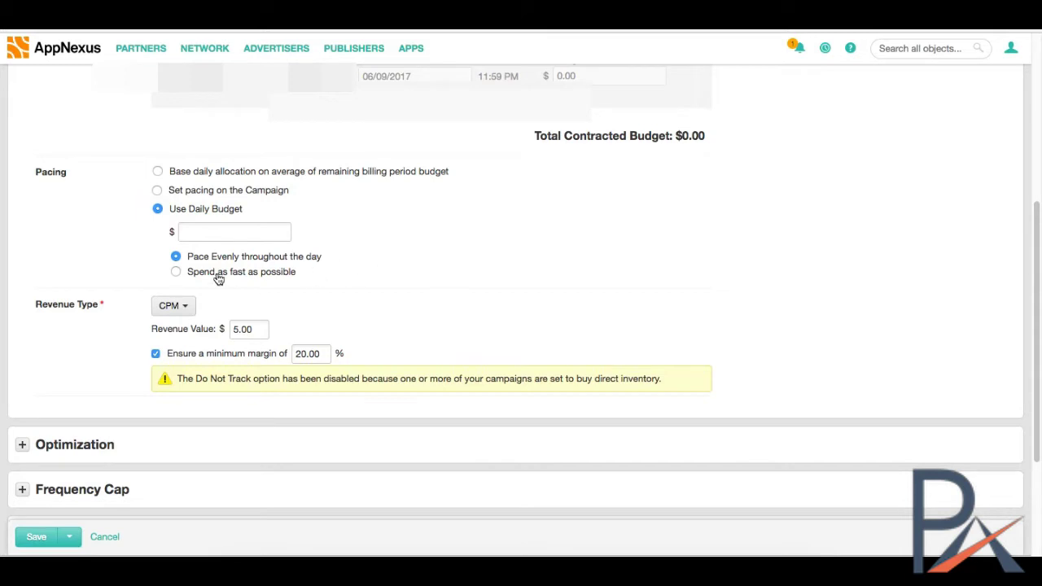
click(186, 308)
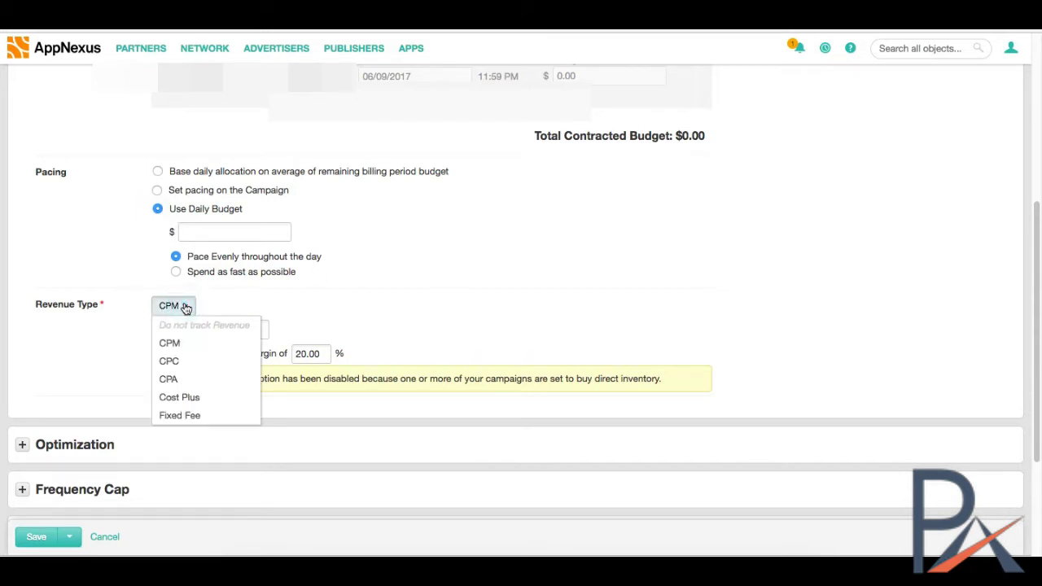
click(442, 308)
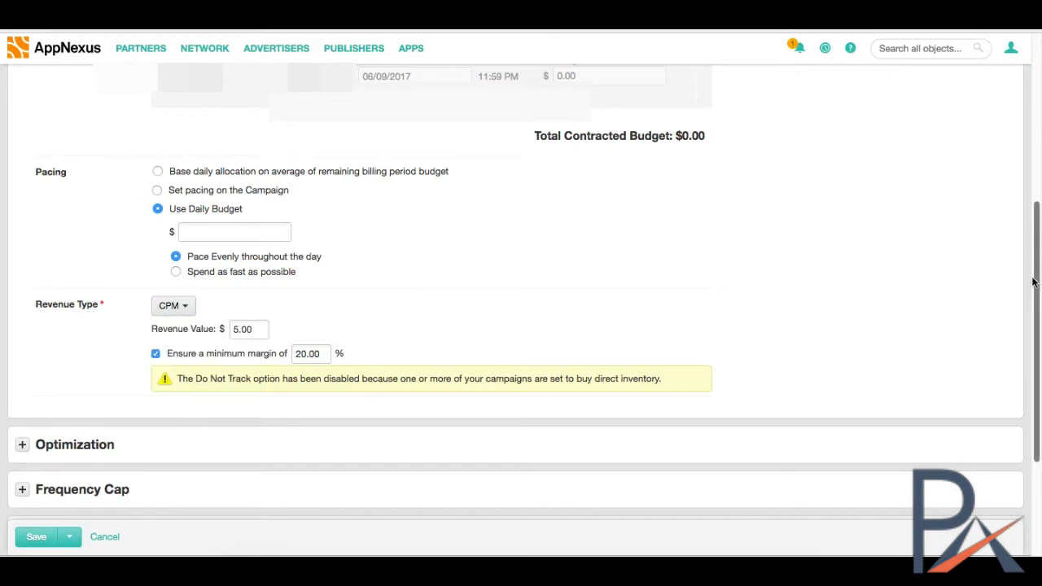
drag(1036, 285, 1034, 327)
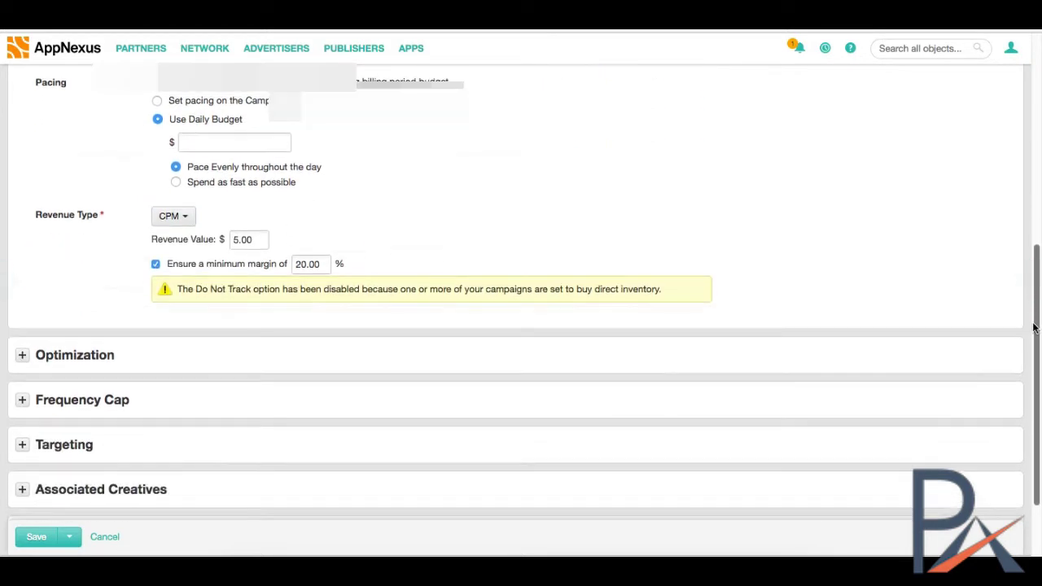
click(187, 218)
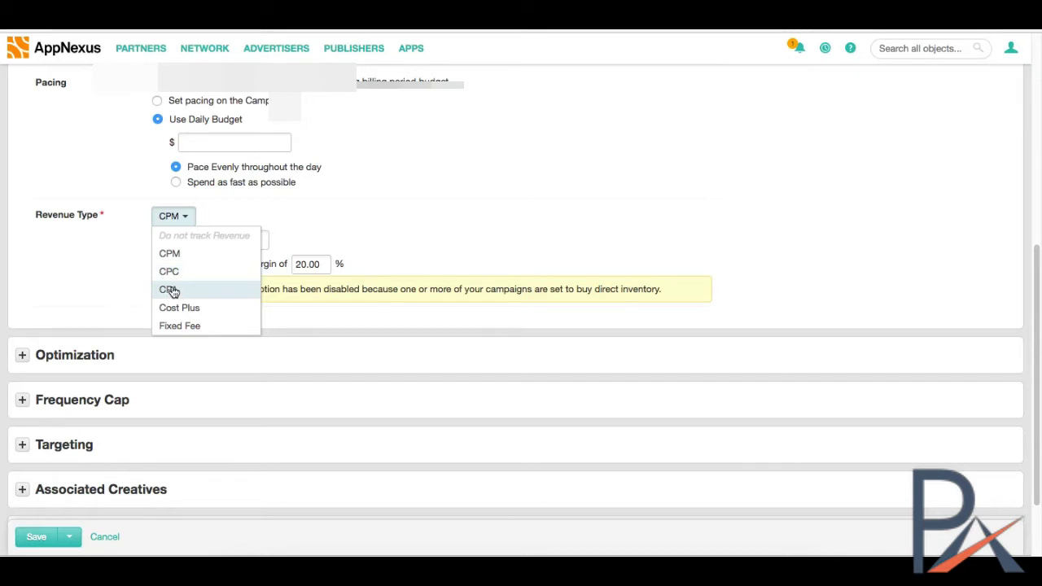
click(417, 238)
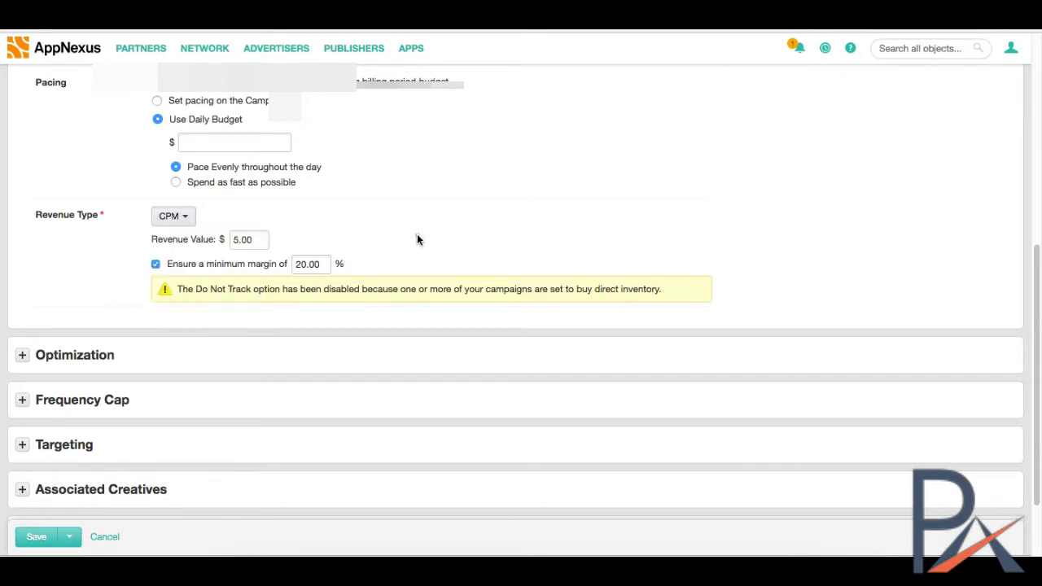
click(189, 217)
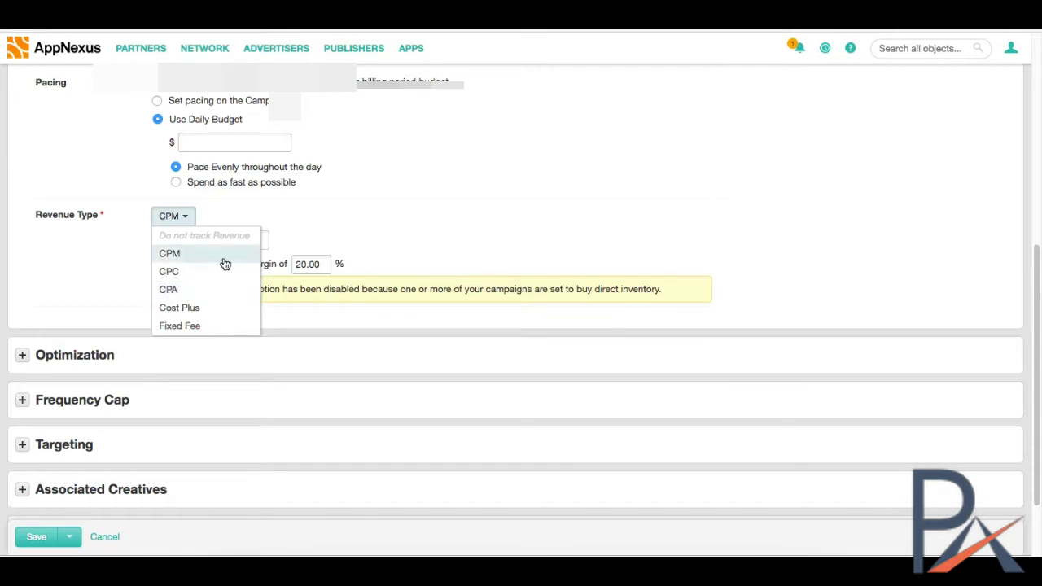
click(450, 253)
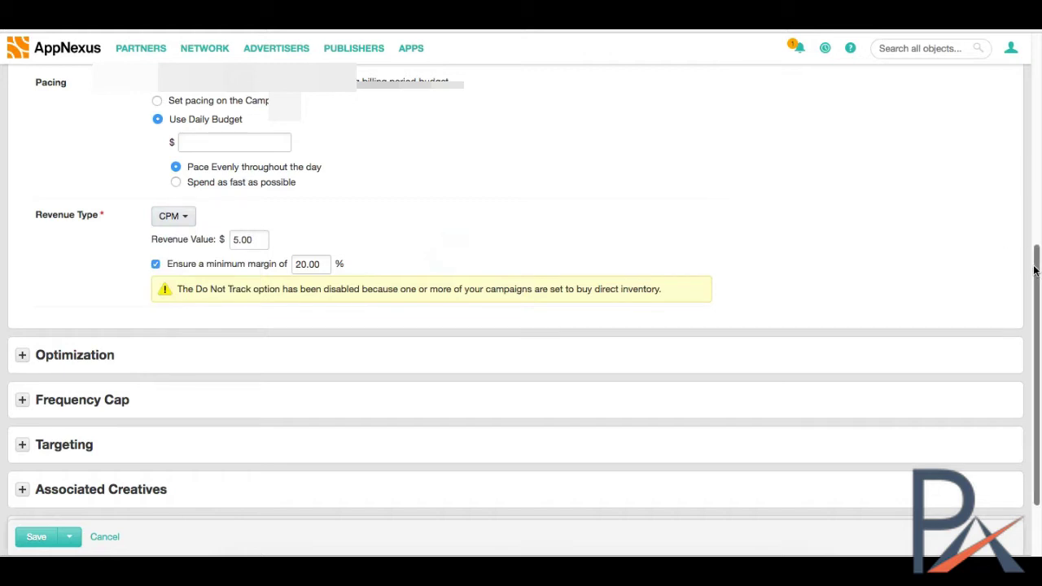
Toggle the 20% minimum margin off and back on, leaving it required
scroll(977, 257, down, 2)
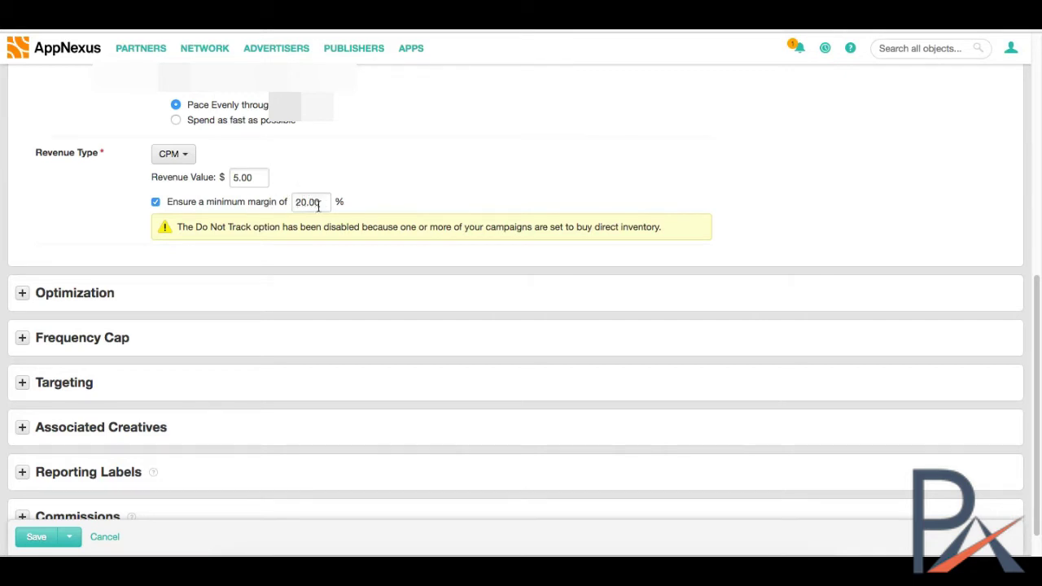
click(156, 202)
click(155, 204)
drag(1034, 358, 1039, 283)
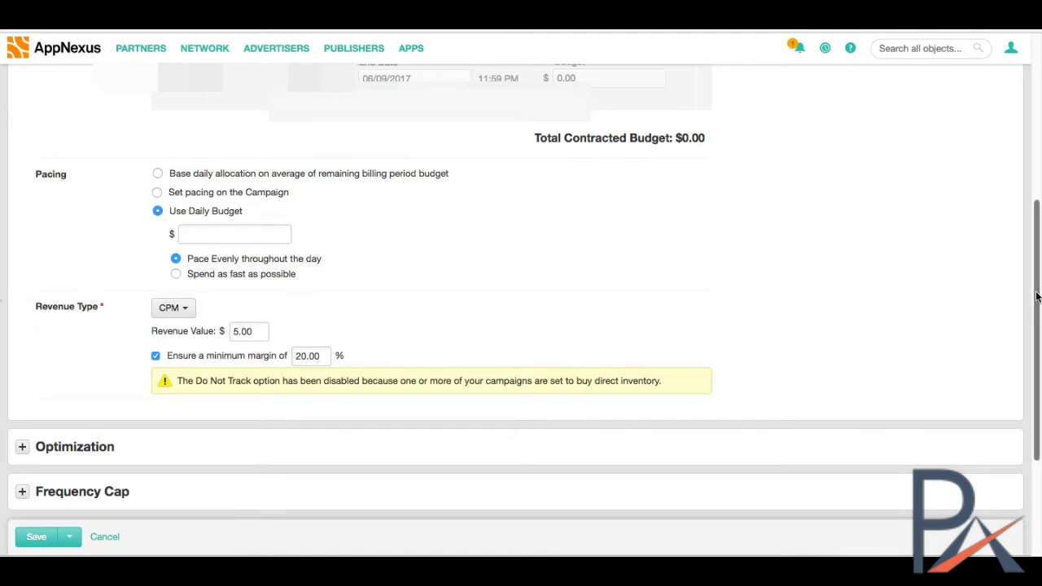
scroll(337, 297, down, 5)
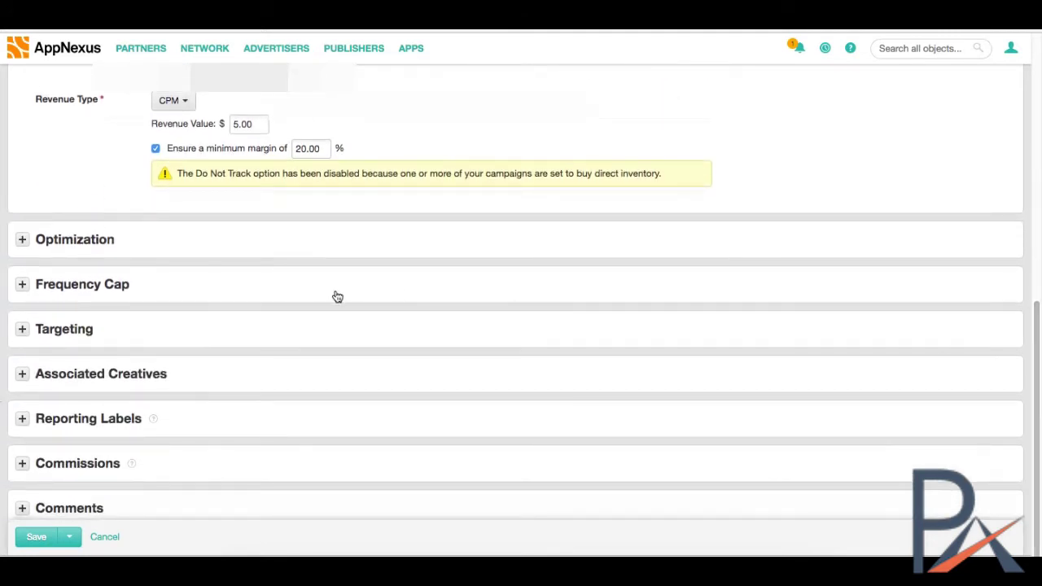
Expand Optimization and try CPA as primary KPI, collapsing its conversion pixel picker
click(23, 241)
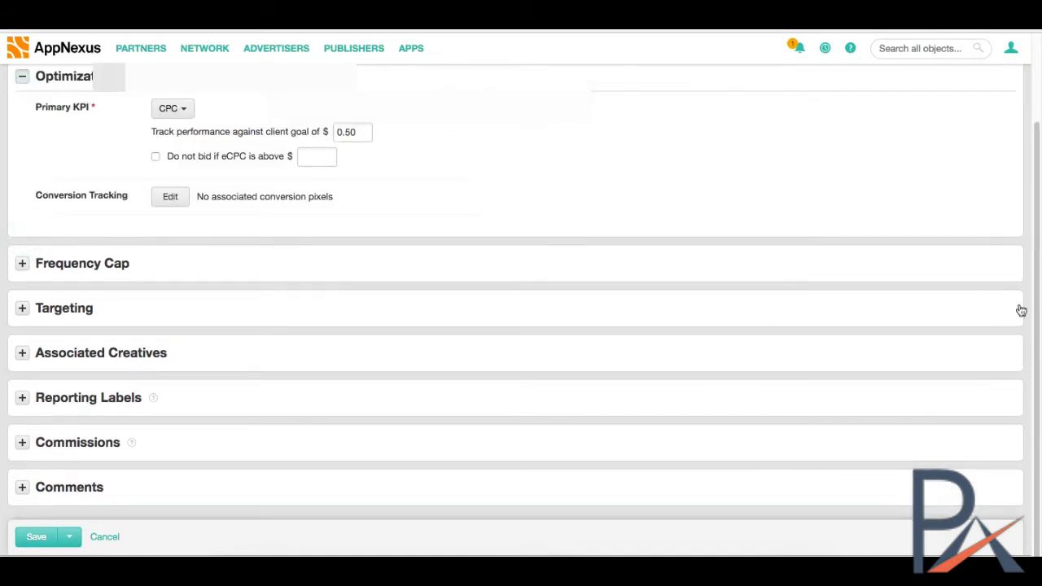
drag(1036, 317, 1036, 232)
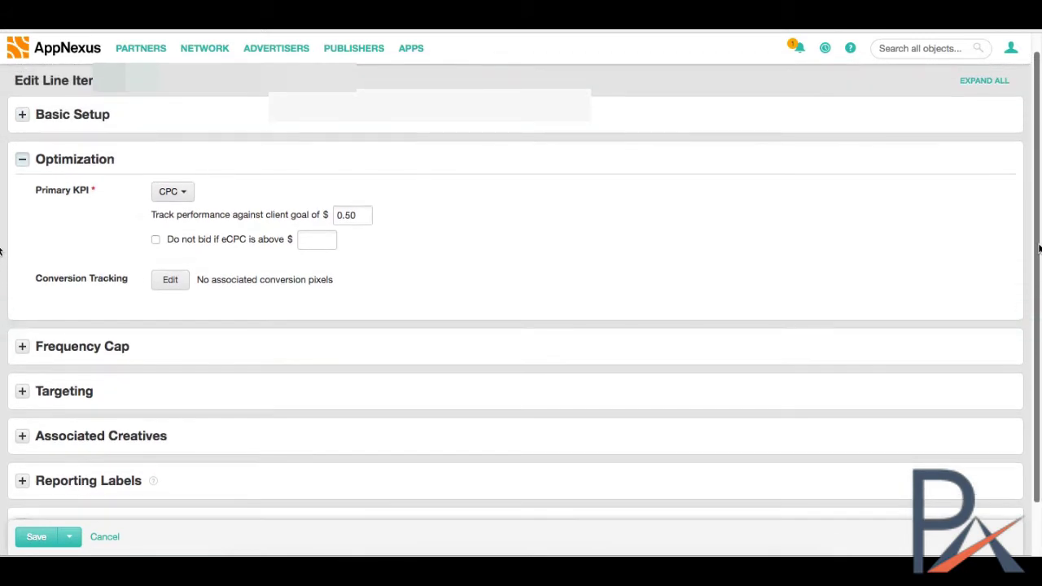
click(182, 195)
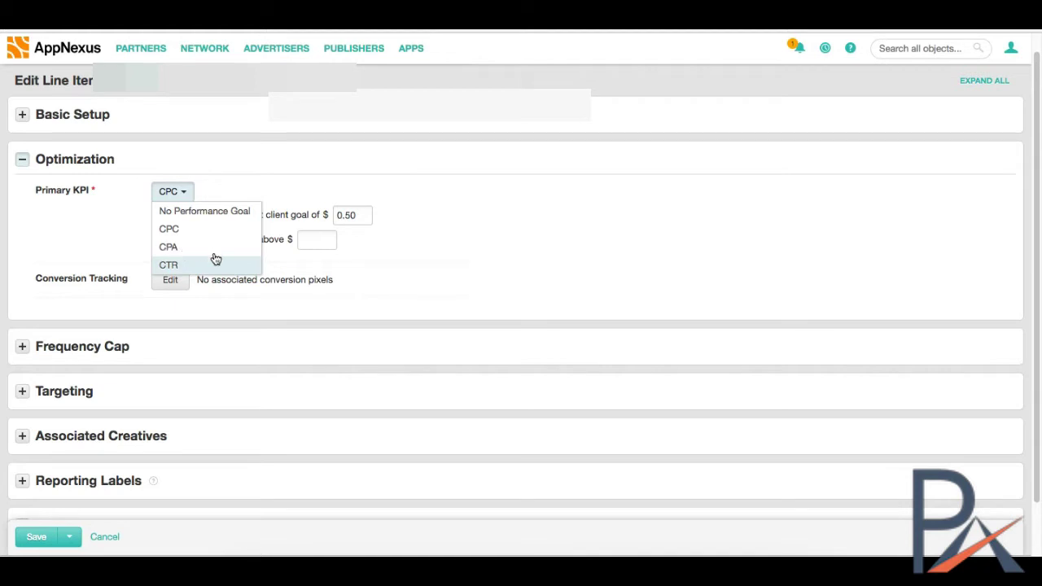
click(175, 247)
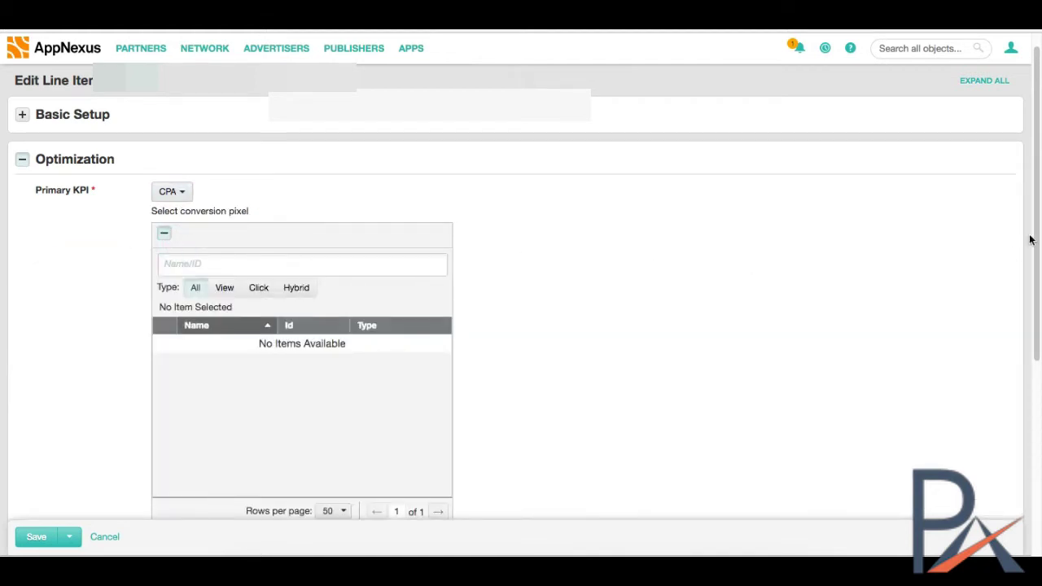
drag(1036, 236, 1036, 258)
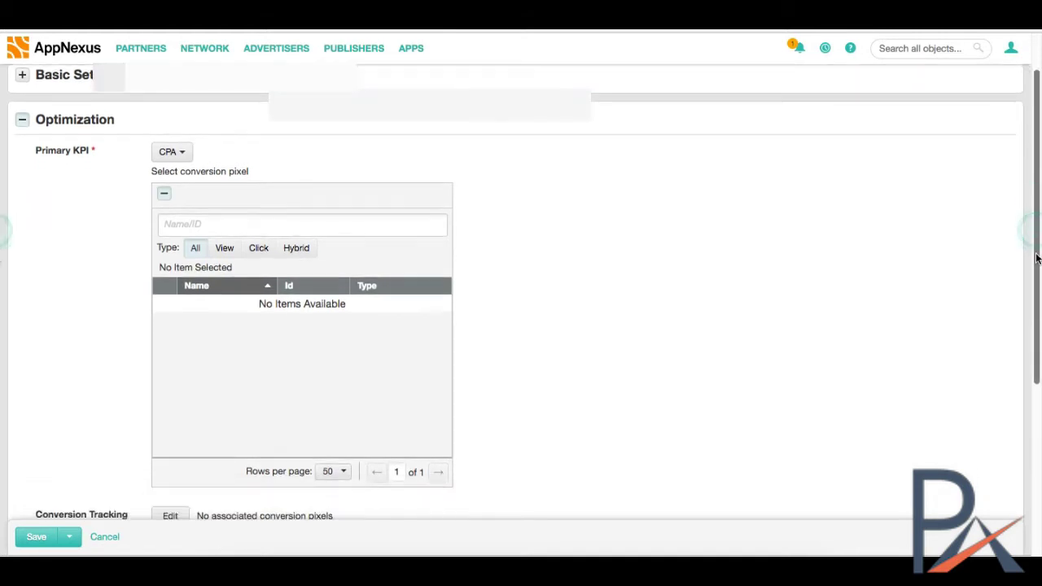
click(165, 197)
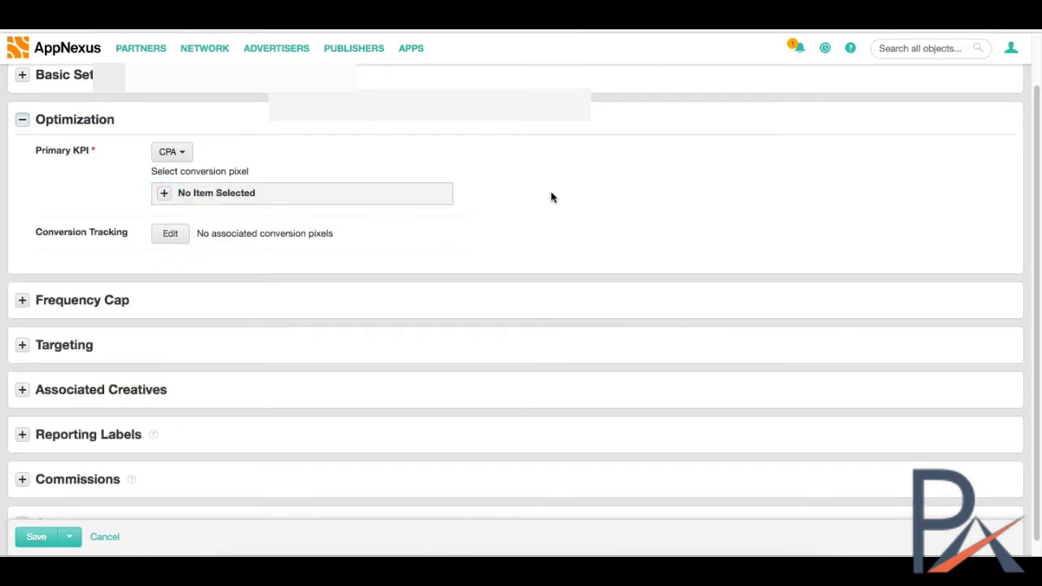
Switch the primary KPI back to CPC with a client goal of .50
click(183, 157)
click(179, 185)
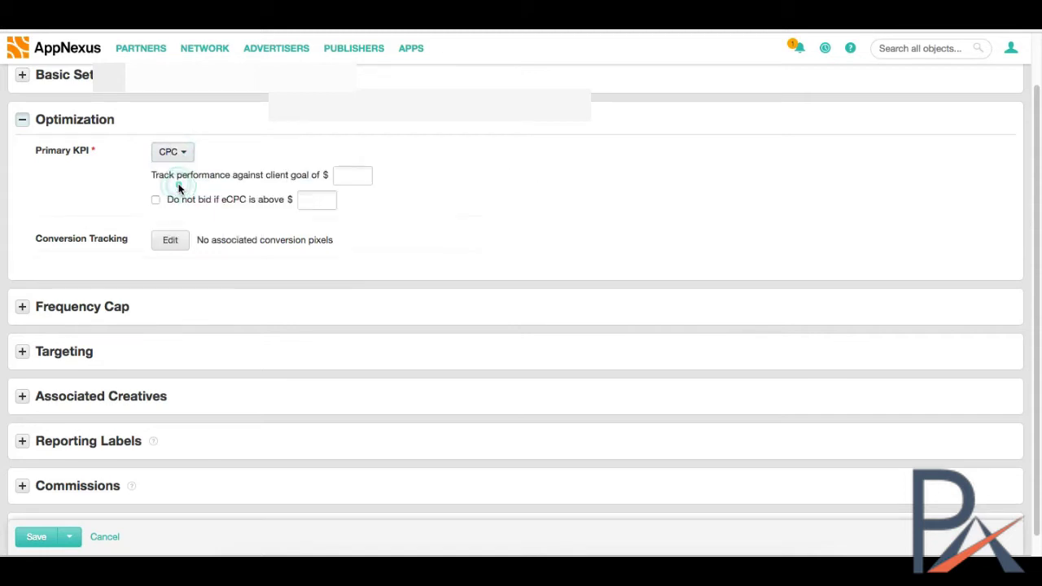
click(360, 175)
text(.50)
Expand Frequency Cap and Targeting, try Custom supply type, then return to Default placements
click(22, 306)
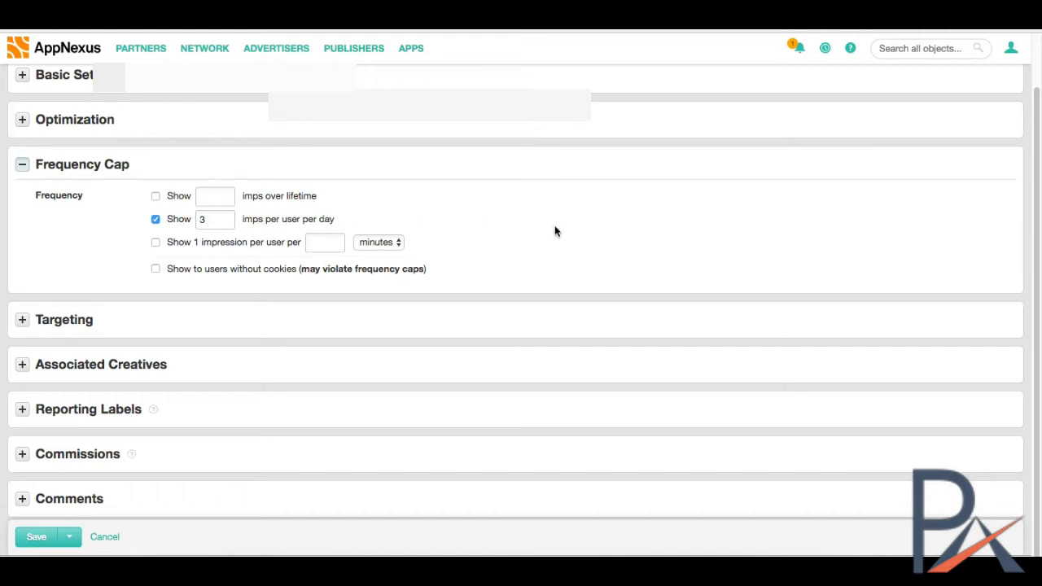
click(23, 320)
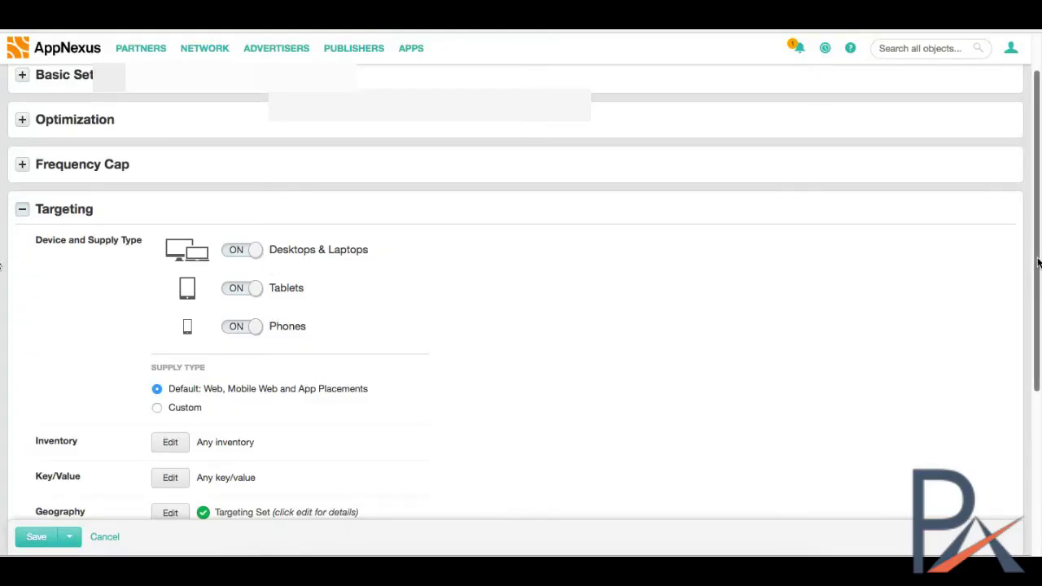
drag(1037, 258, 1038, 344)
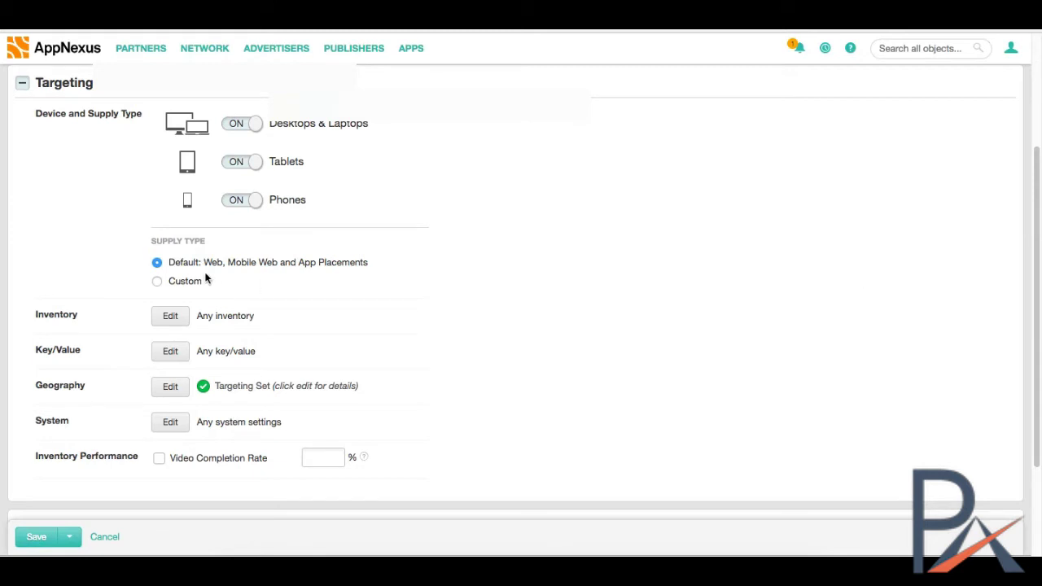
click(159, 283)
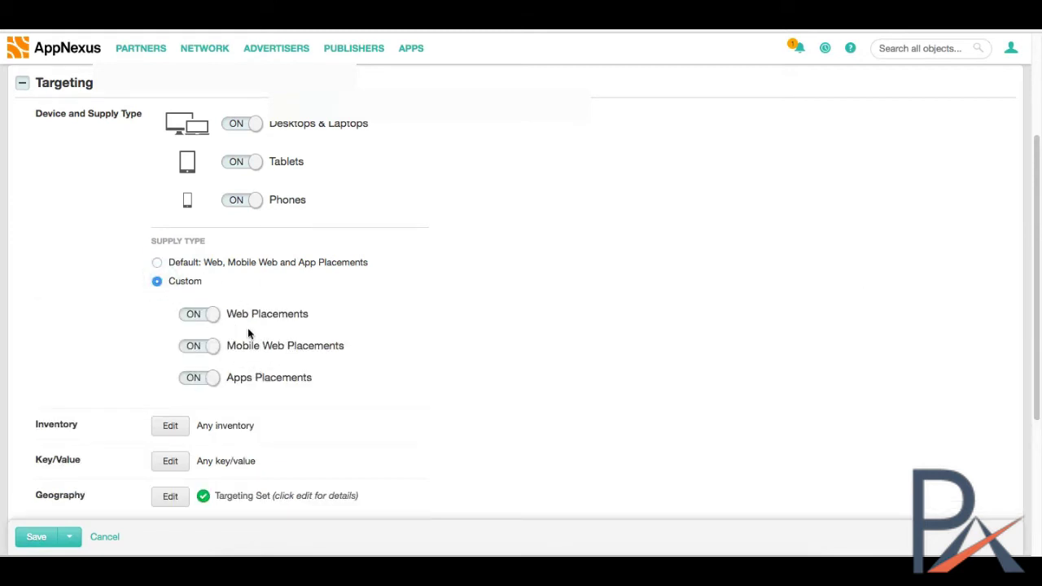
click(158, 265)
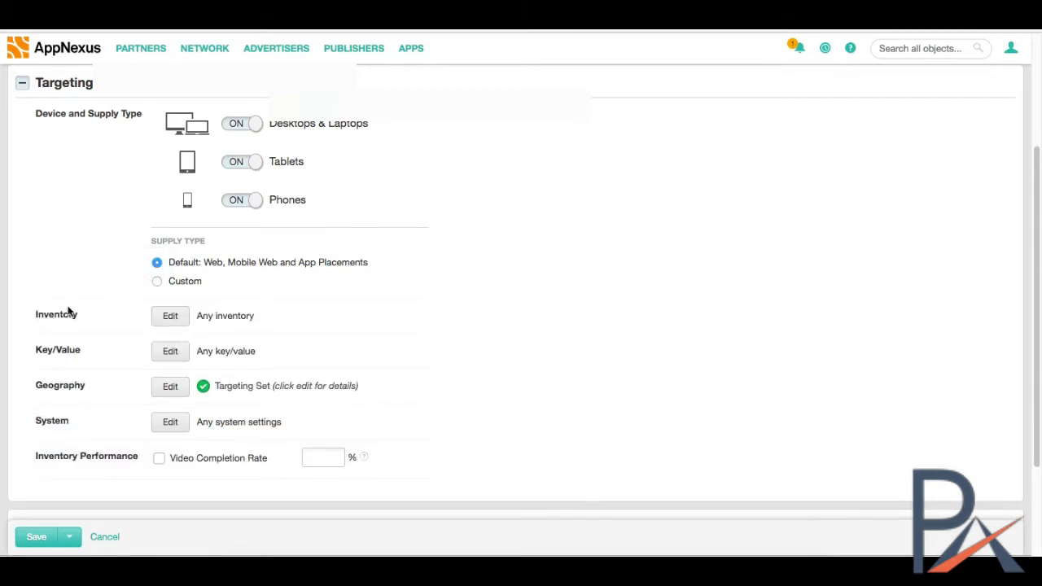
click(172, 319)
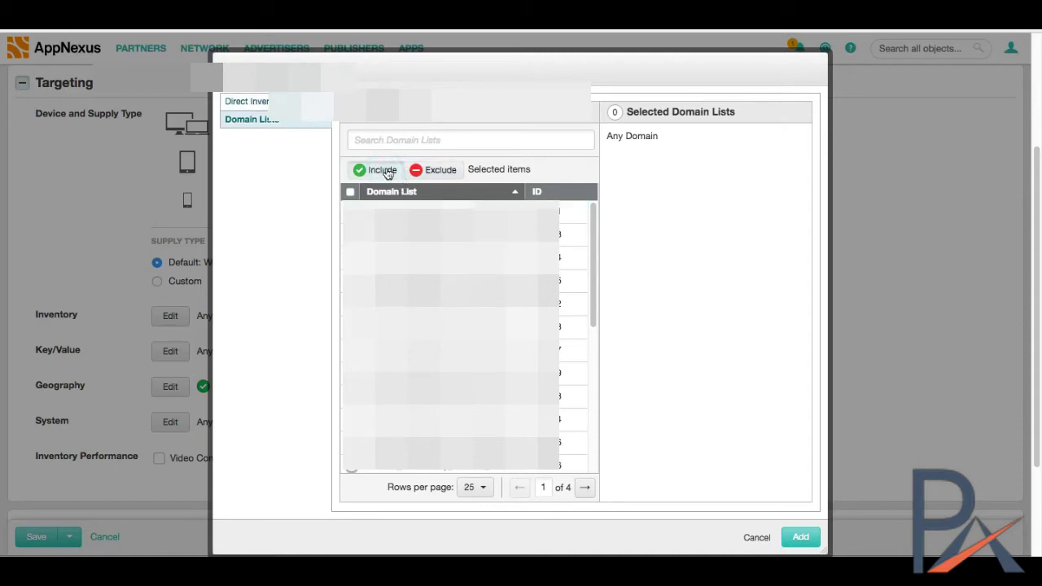
click(262, 105)
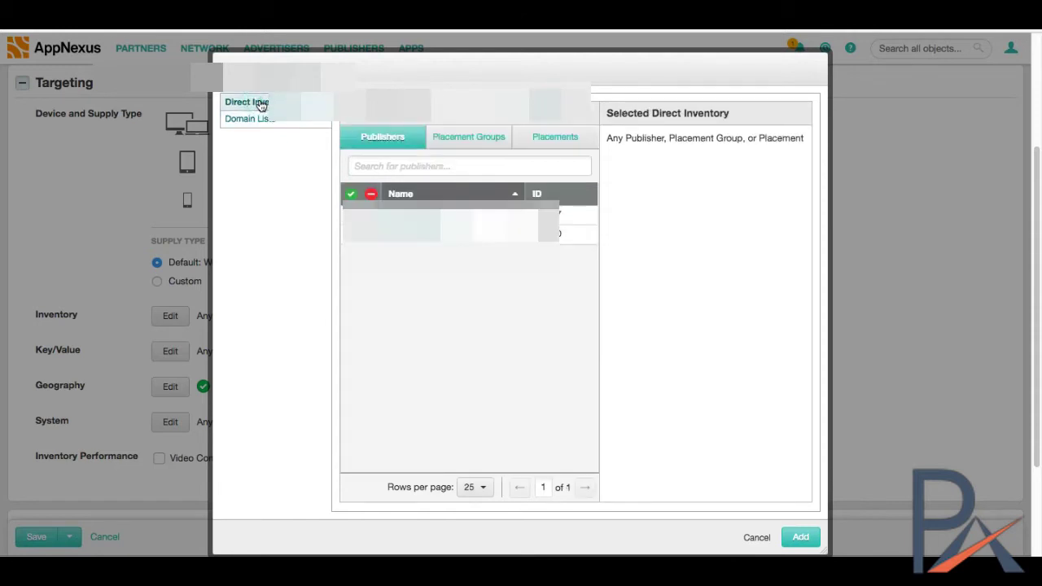
click(258, 119)
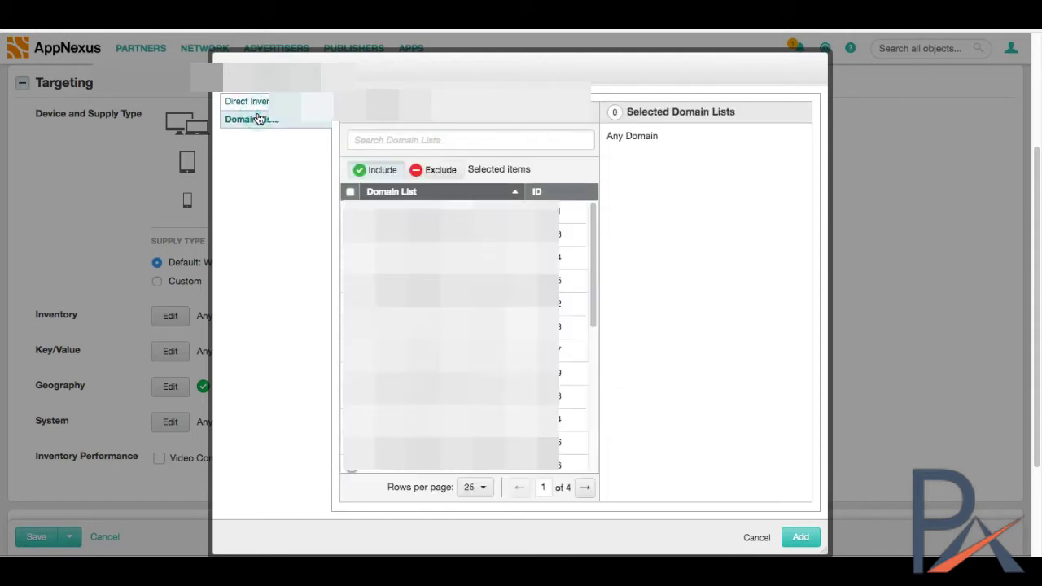
click(757, 538)
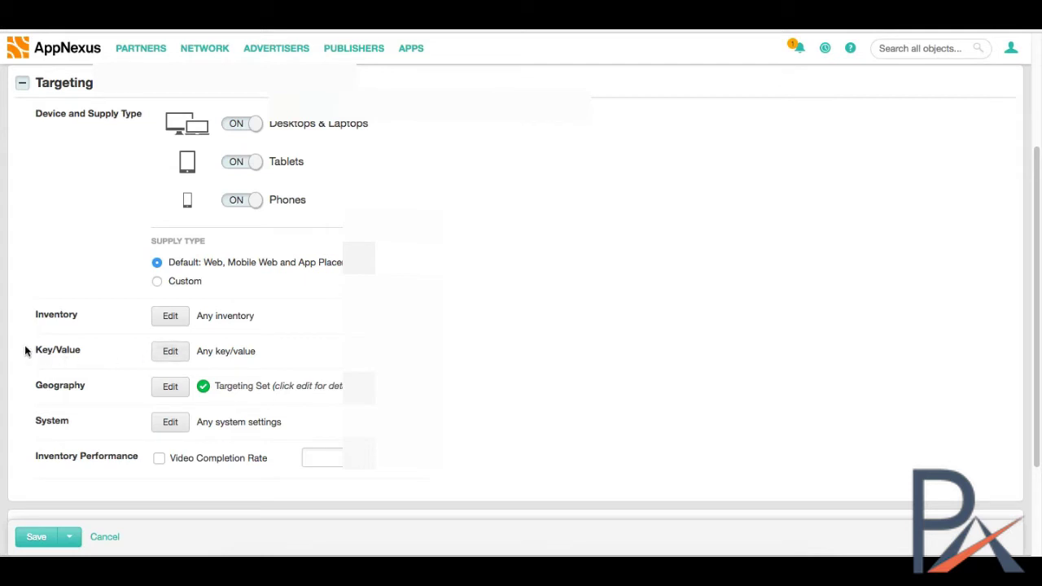
click(170, 352)
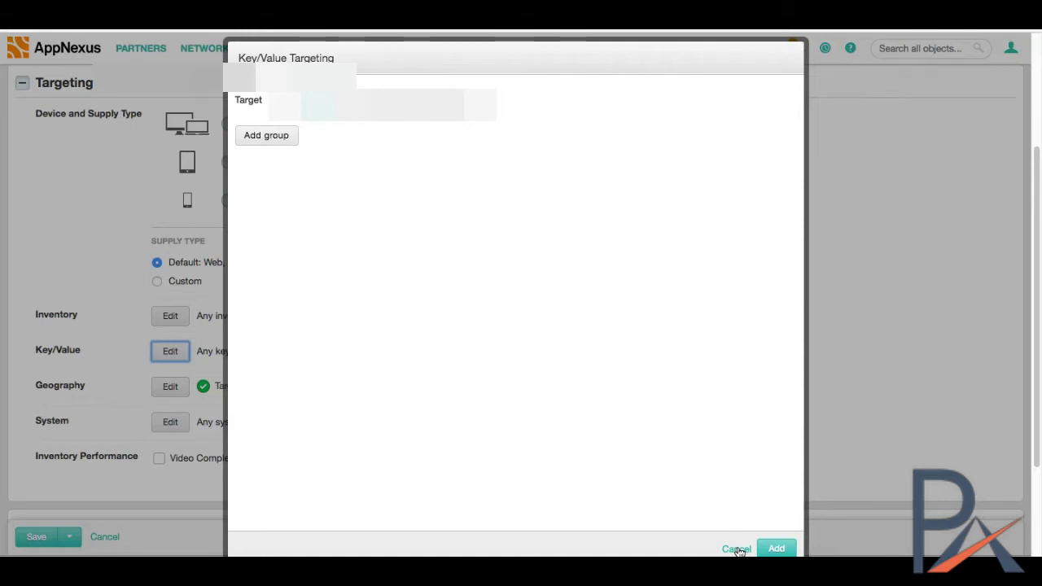
click(737, 549)
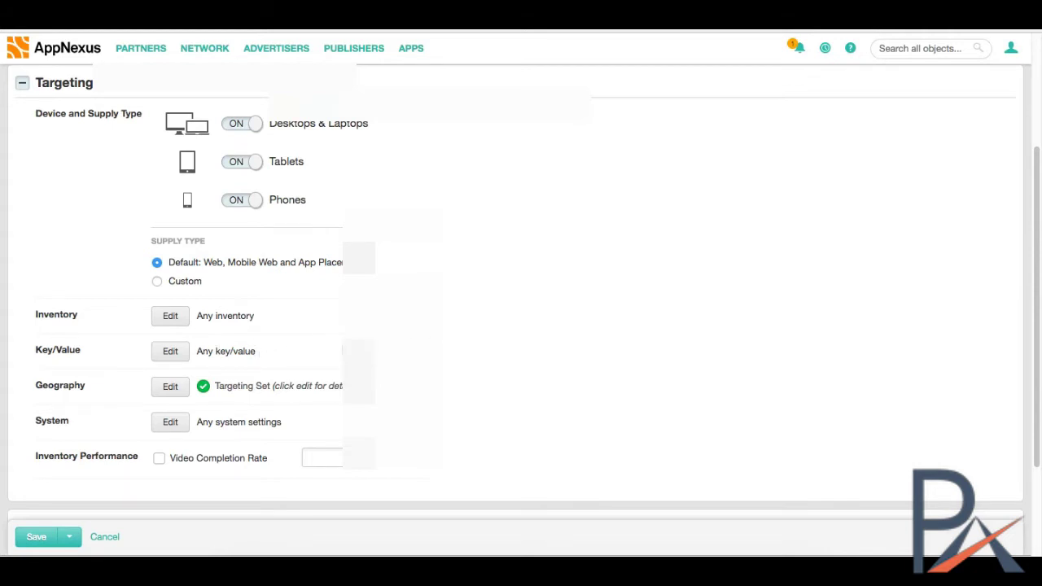
click(171, 388)
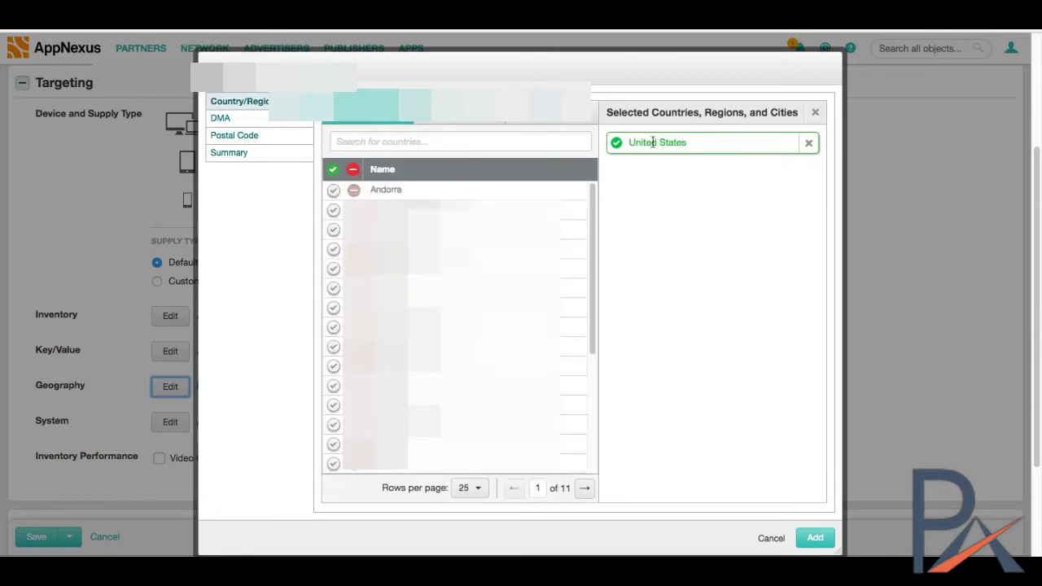
click(770, 539)
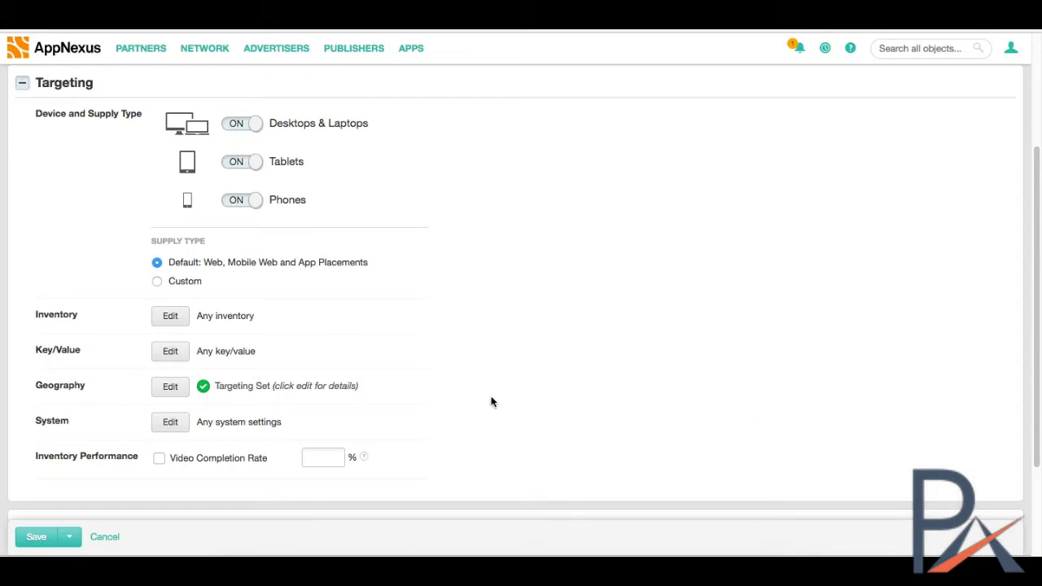
Open System targeting and browse OS Family, Browser and Language options, leaving languages excluded
click(170, 422)
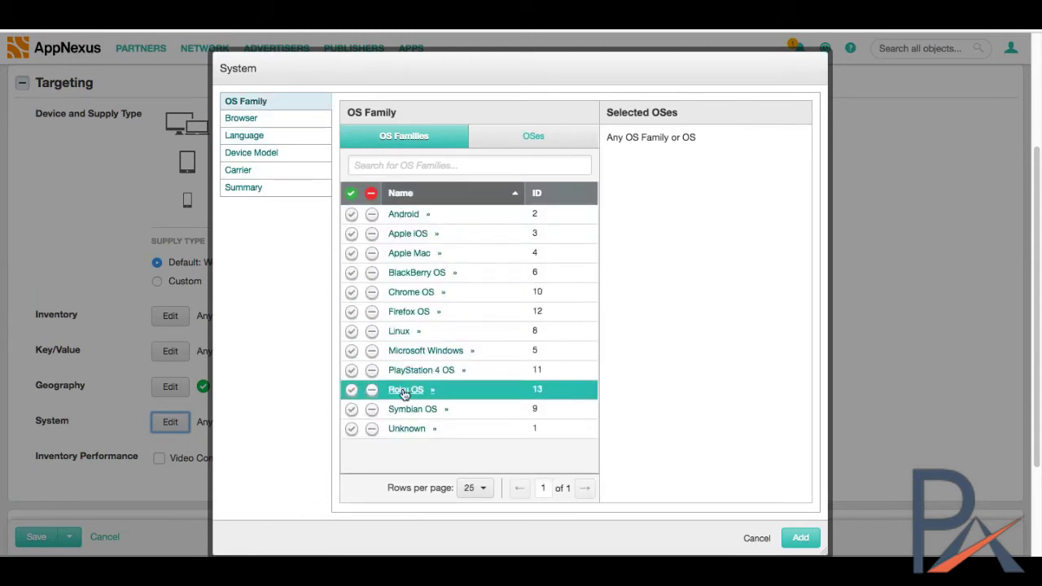
click(415, 254)
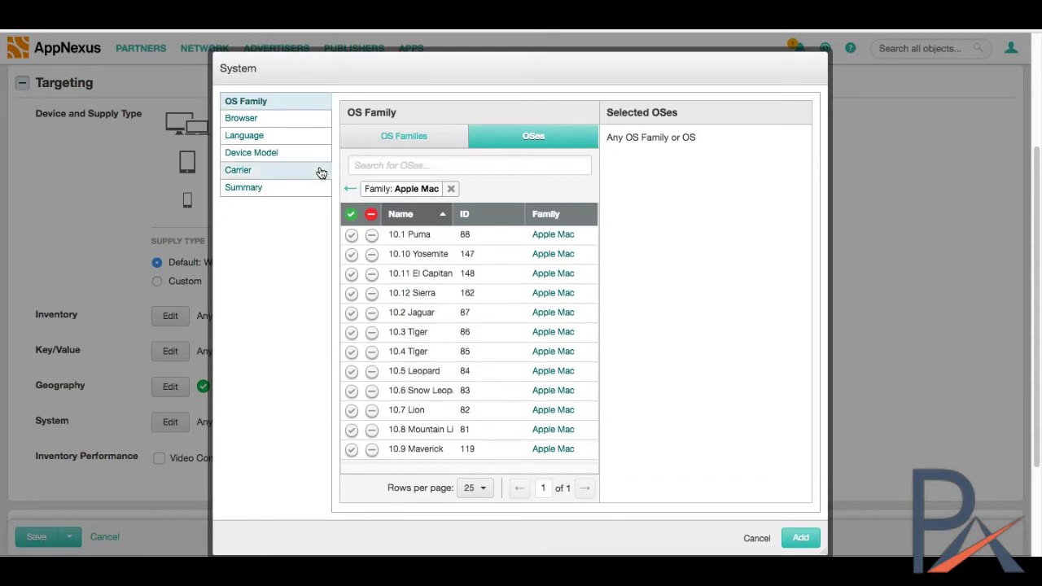
click(245, 120)
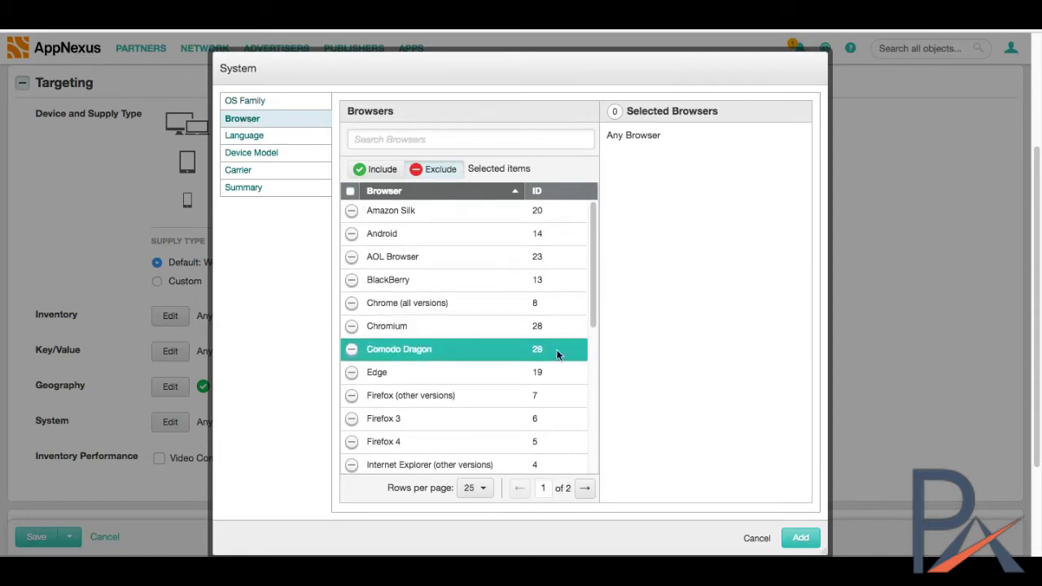
drag(593, 249, 593, 194)
click(244, 136)
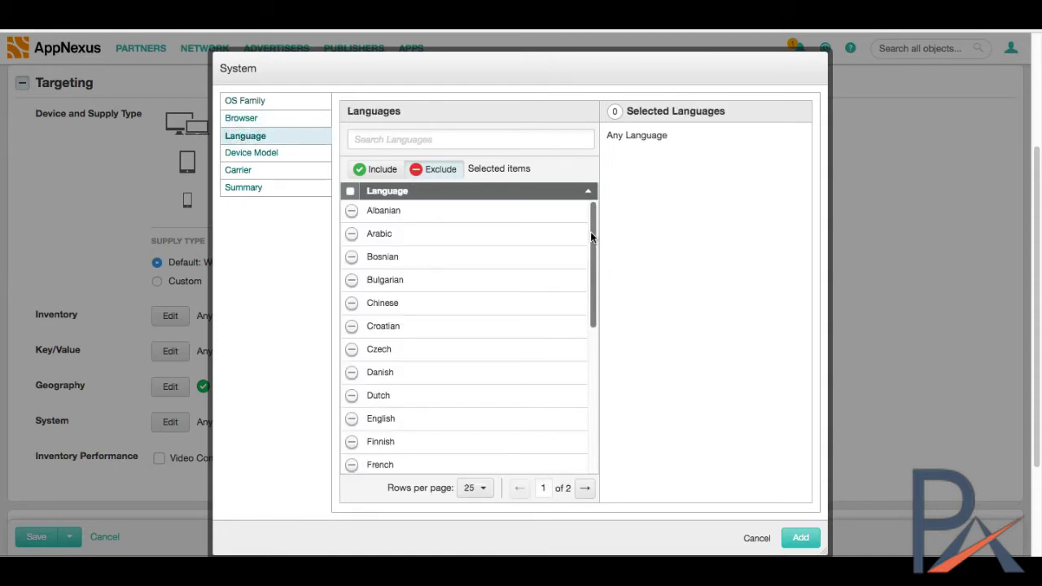
drag(590, 231, 593, 198)
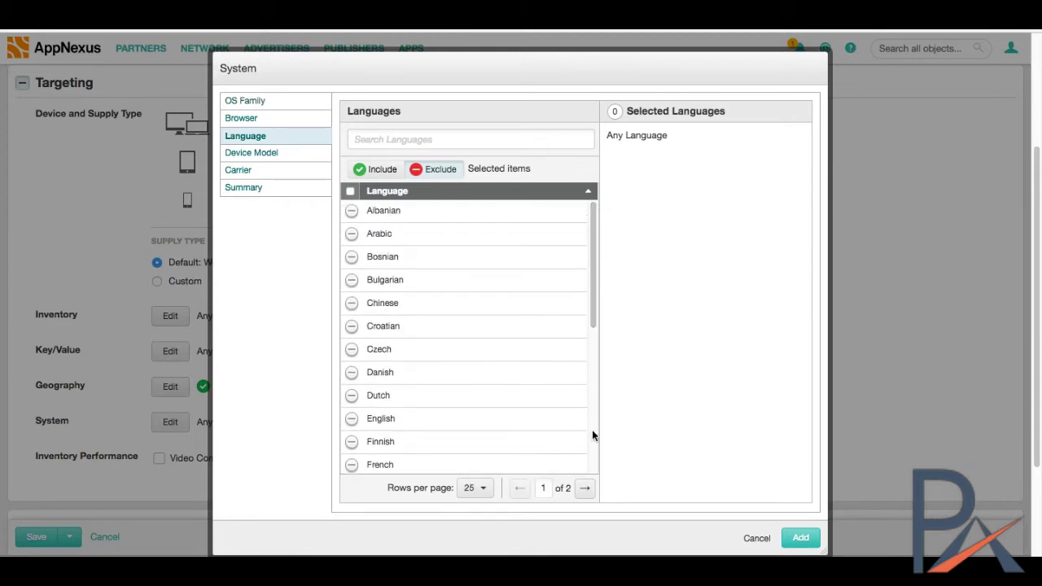
click(586, 488)
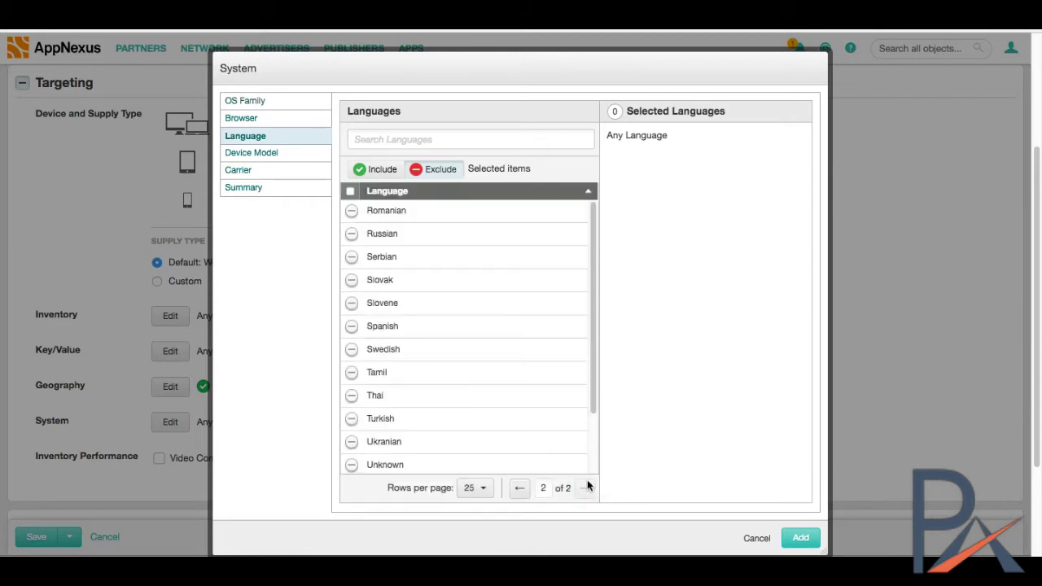
drag(595, 317, 599, 411)
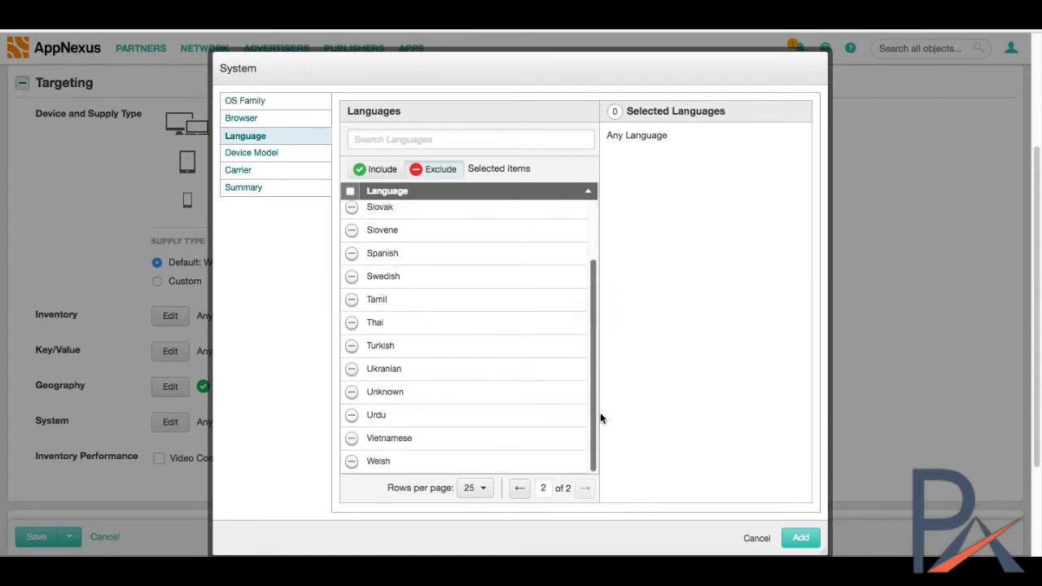
click(375, 171)
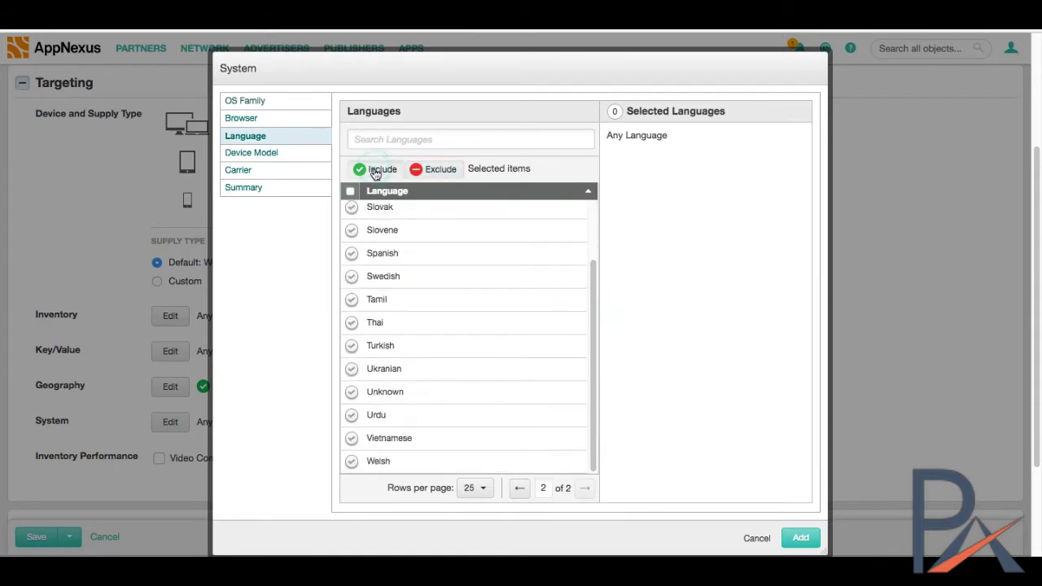
click(432, 169)
Filter the Device Model list by 'sams' to show Samsung models
click(243, 160)
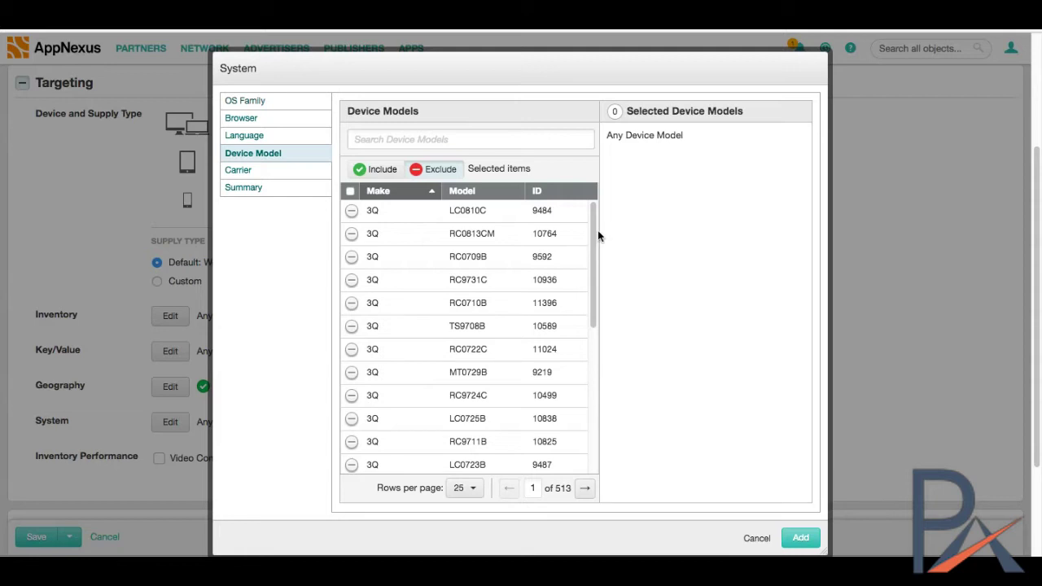
drag(591, 235, 592, 384)
click(446, 148)
text(sams)
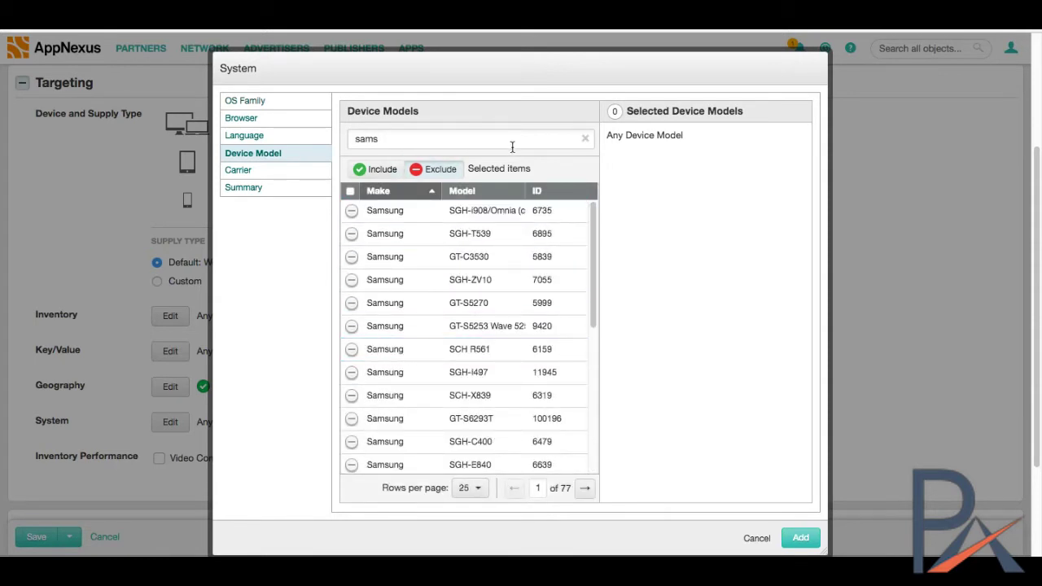
Search carriers for 'At&t' and include the United States AT&T carrier in targeting
click(241, 171)
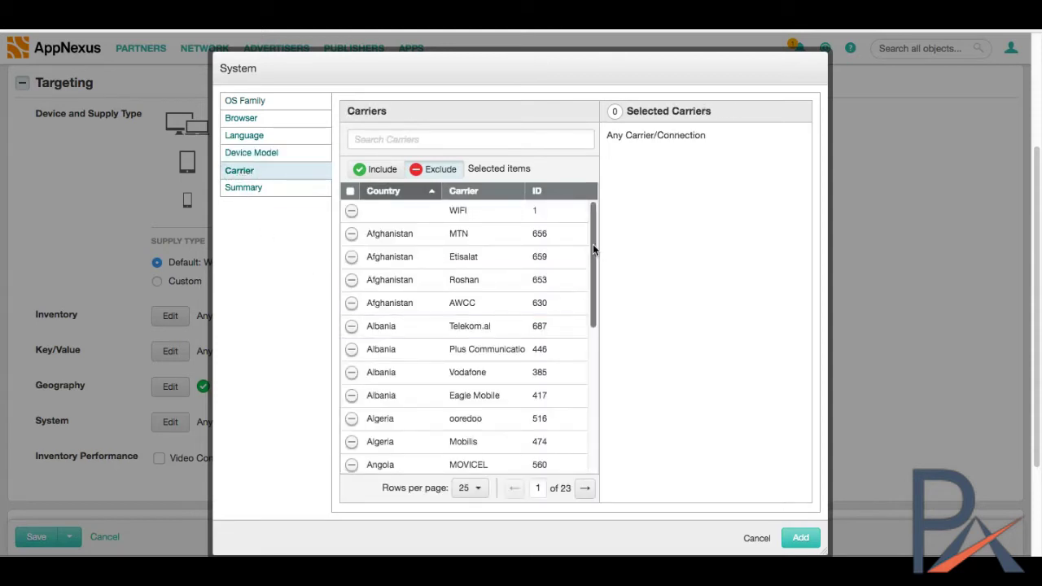
drag(592, 243, 595, 423)
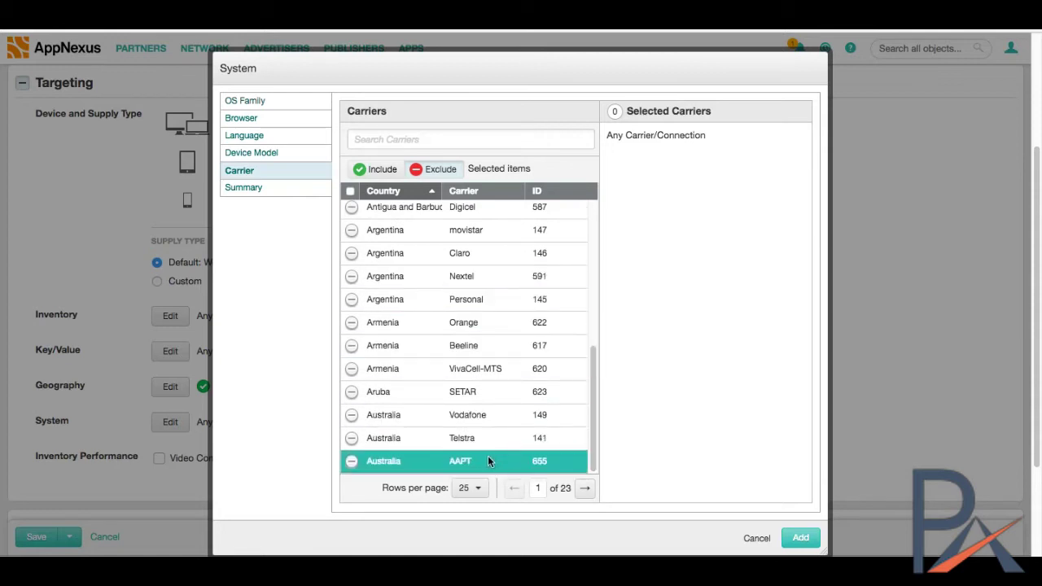
click(415, 135)
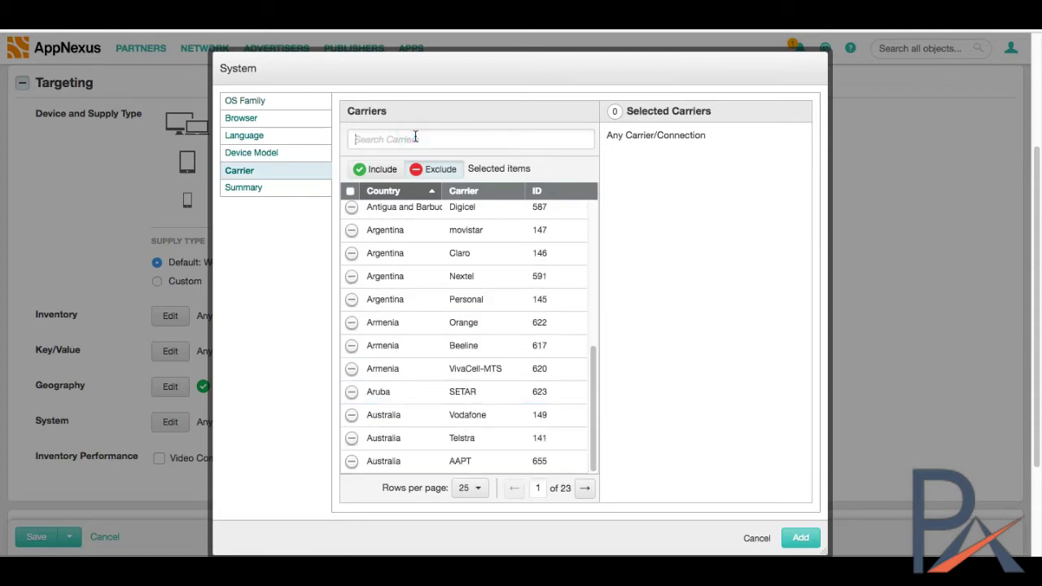
click(415, 135)
text(At&t)
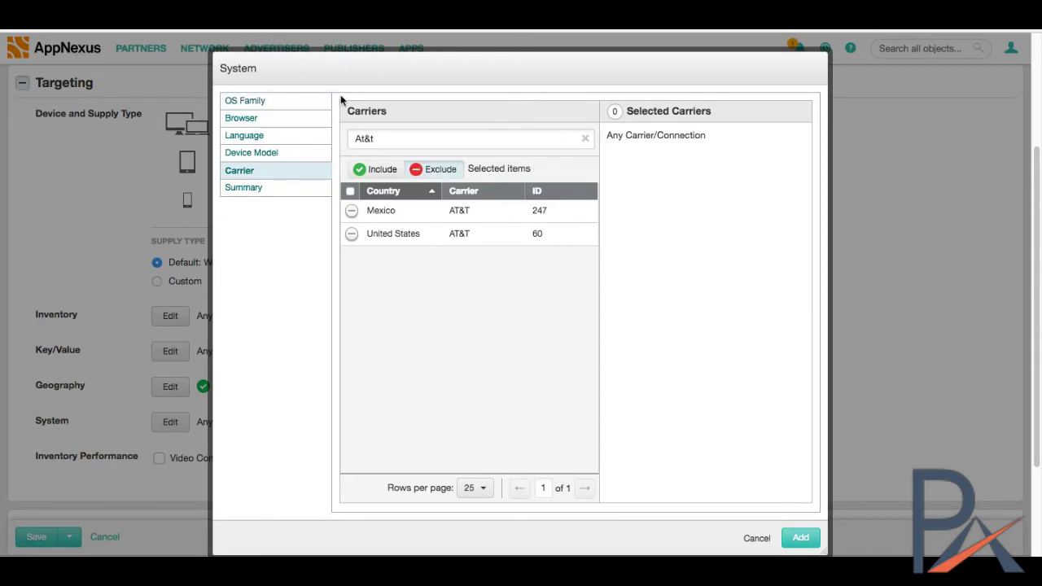
click(372, 169)
click(350, 238)
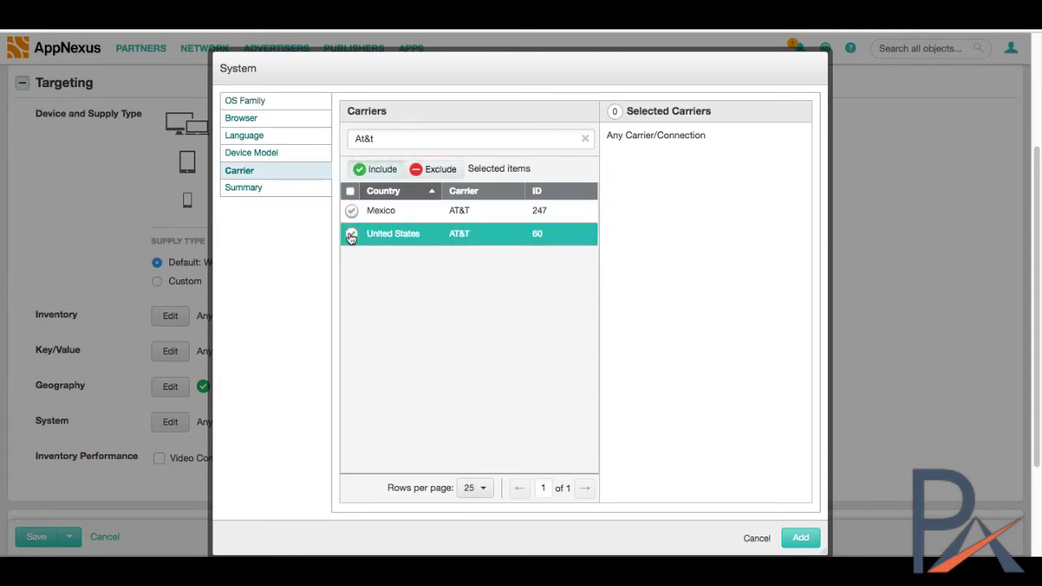
click(351, 236)
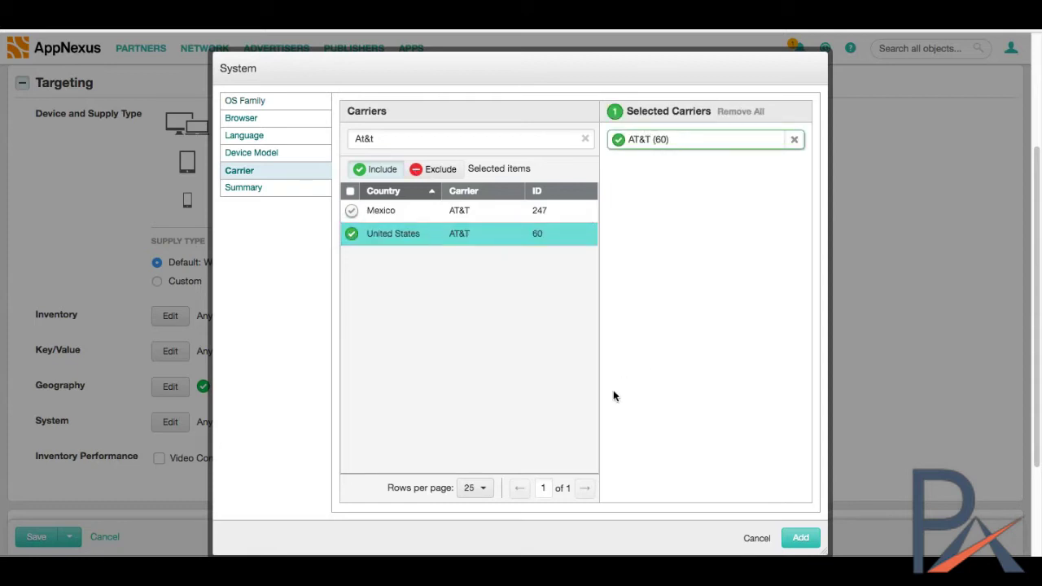
click(802, 540)
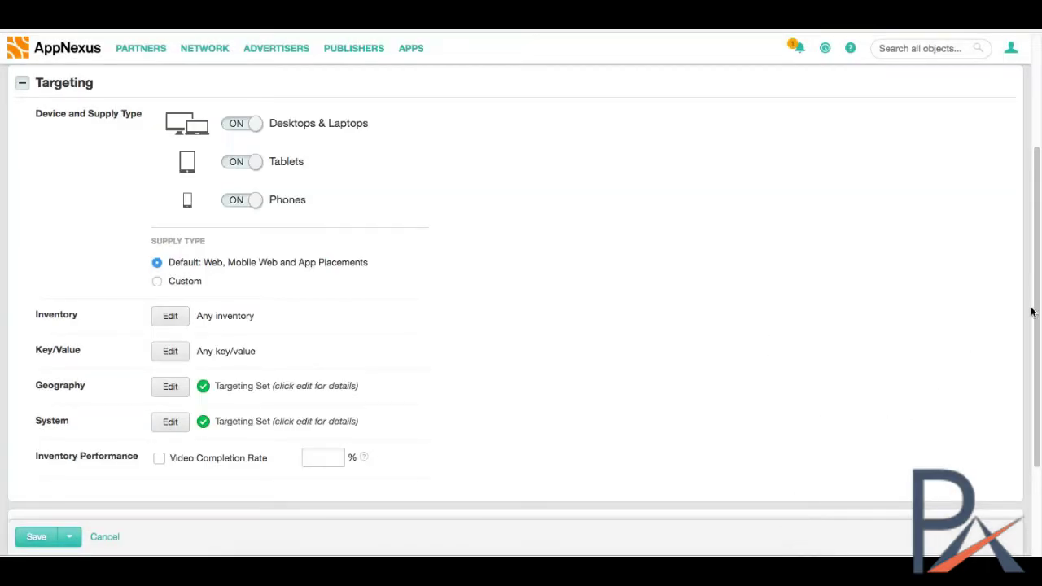
Tick and untick Video Completion Rate, then expand the Associated Creatives section
drag(1037, 272, 1037, 352)
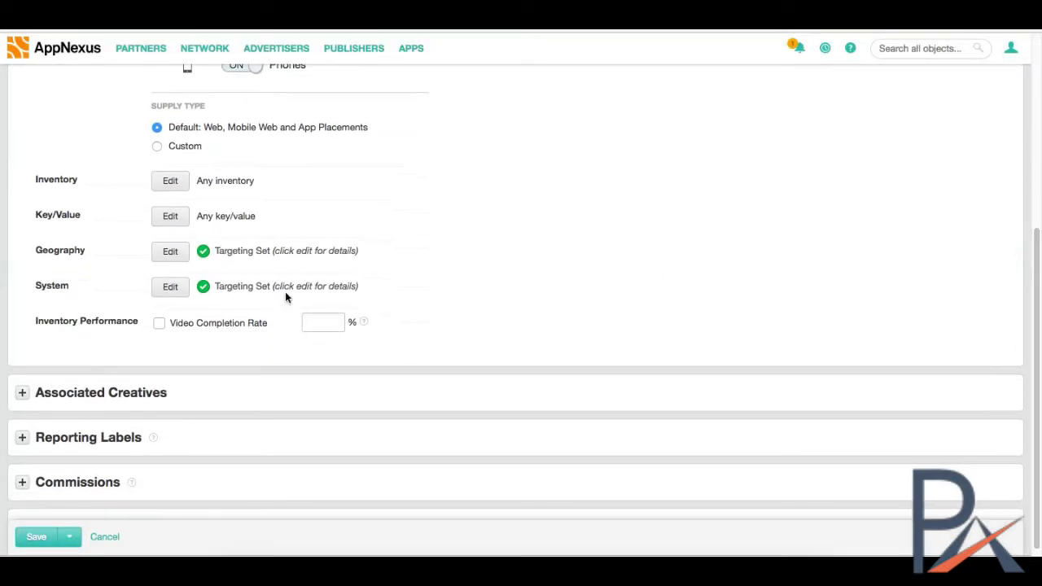
click(159, 324)
mouse_move(363, 324)
click(159, 325)
click(22, 393)
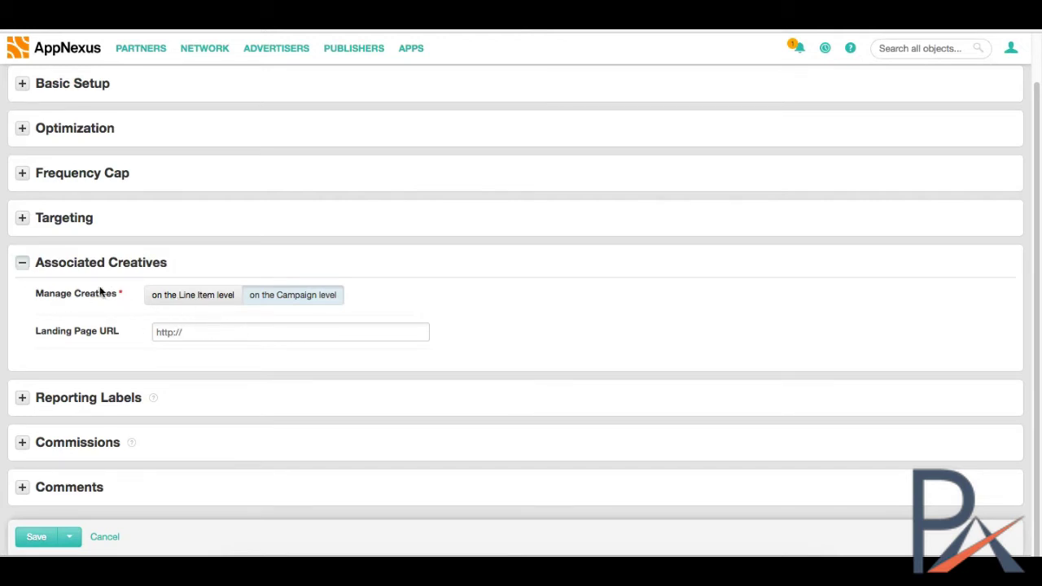
Collapse Associated Creatives, peek at Reporting Labels and Commissions, then expand Comments
click(23, 265)
click(23, 358)
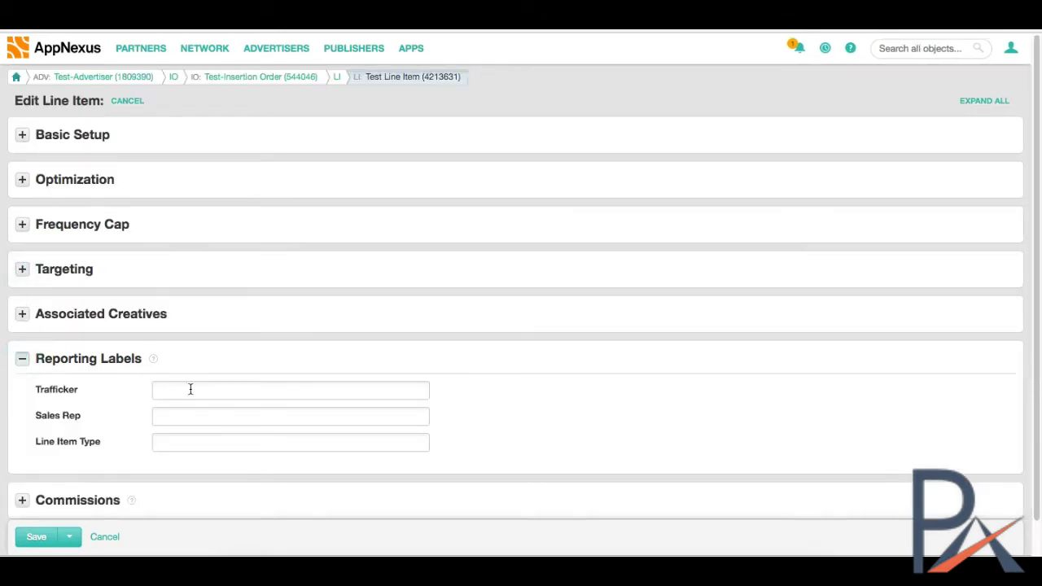
click(23, 359)
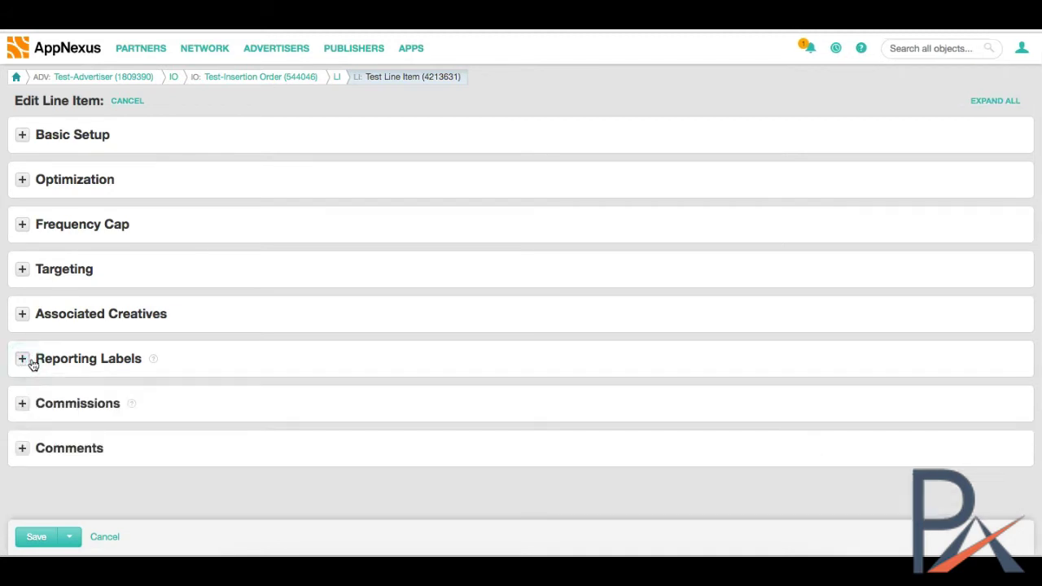
click(22, 403)
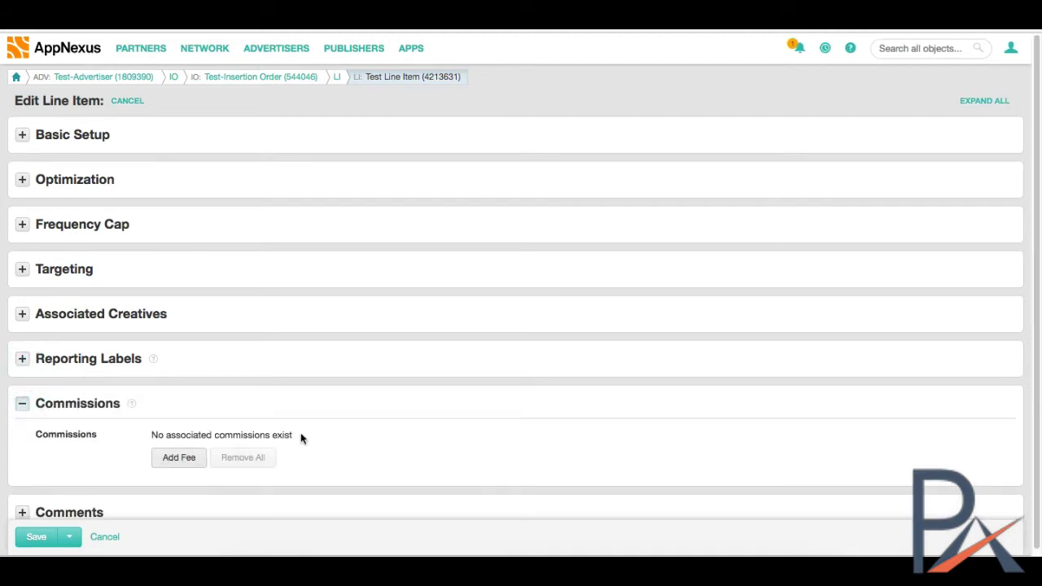
mouse_move(131, 407)
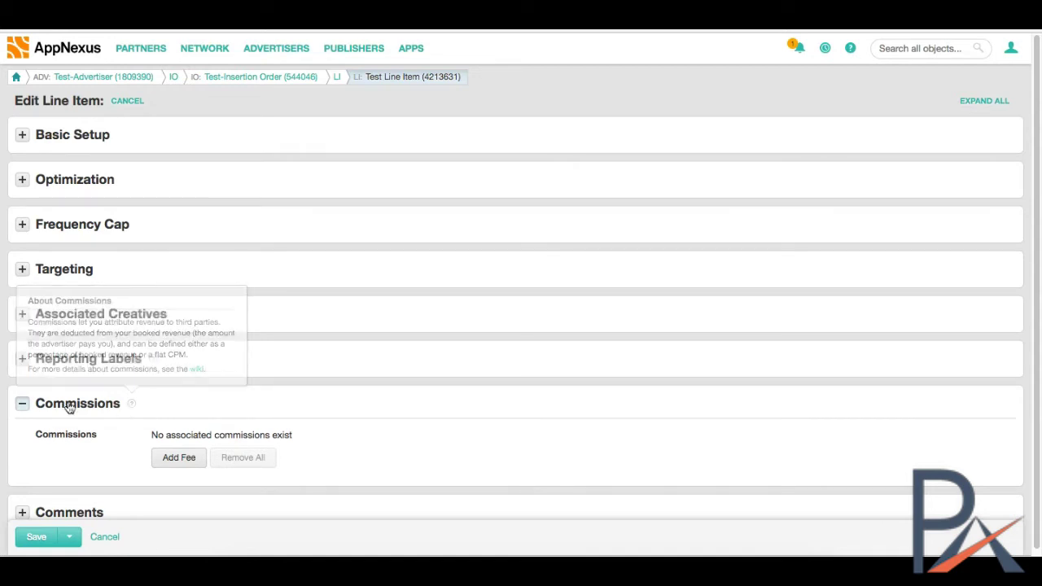
click(22, 404)
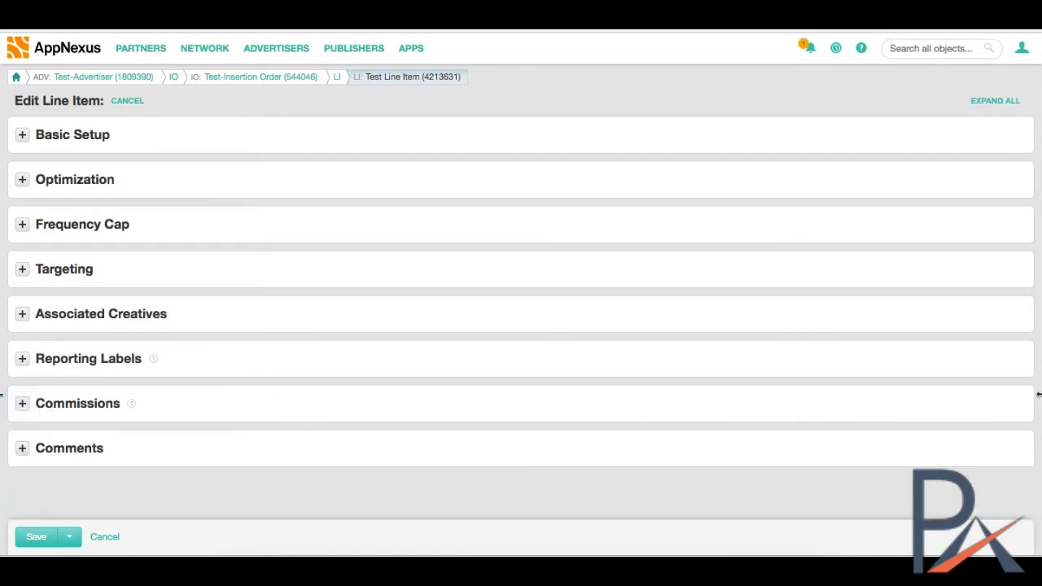
click(22, 449)
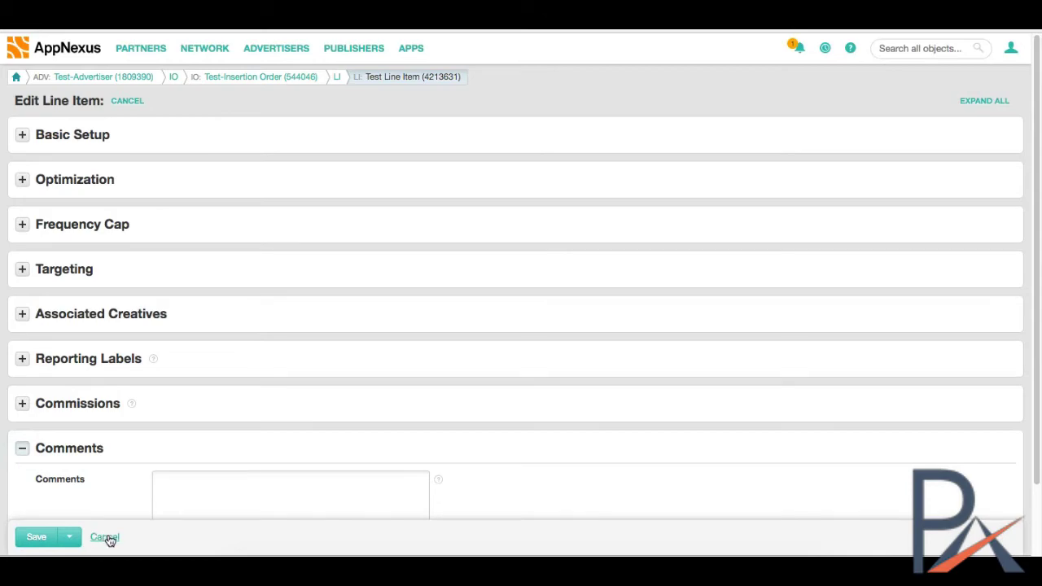
Discard the line item edits and list Test Line Item's campaigns, showing Direct-Test Campaign
click(108, 537)
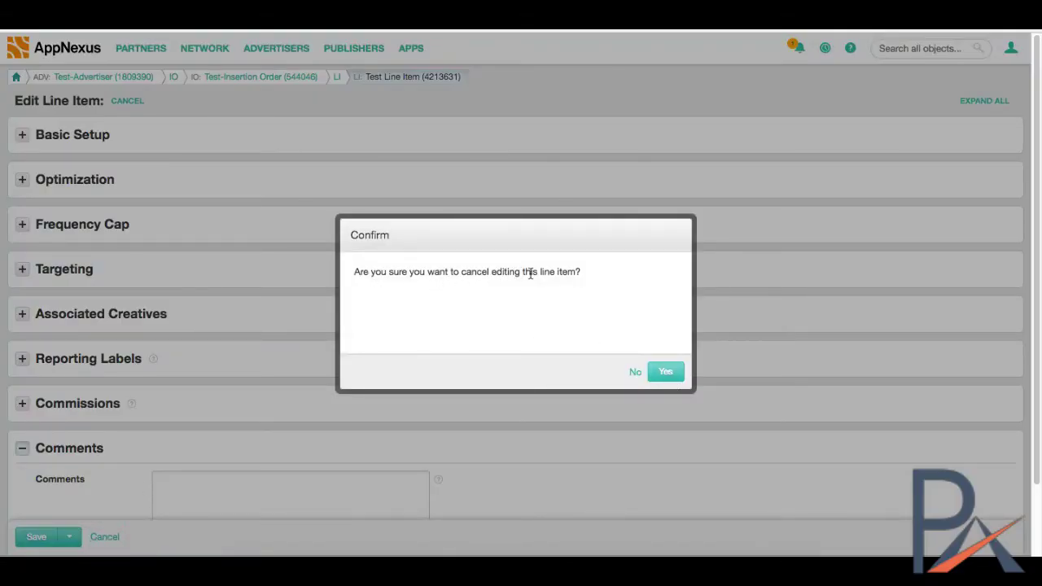
click(665, 374)
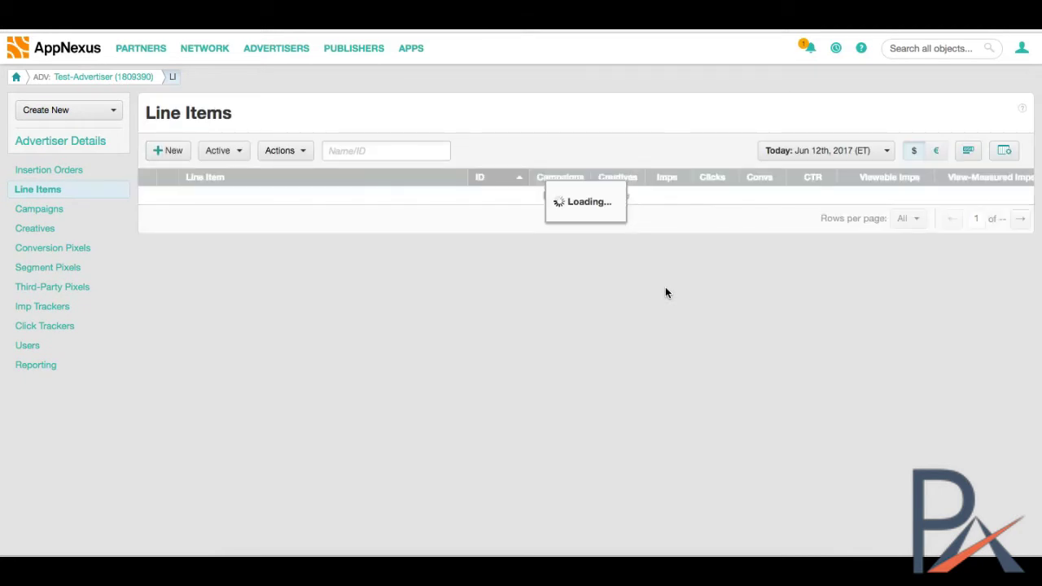
click(47, 210)
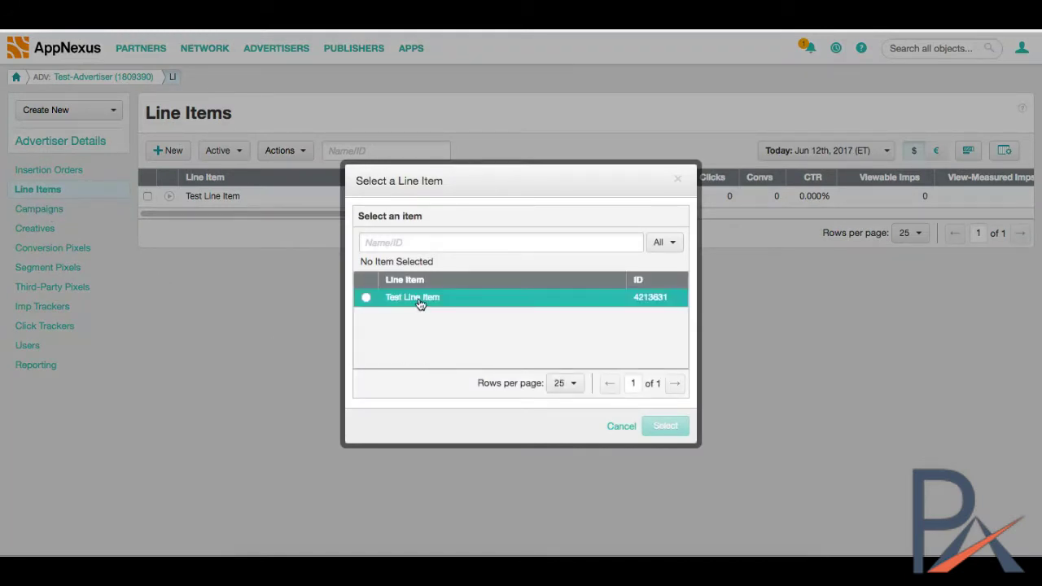
click(621, 426)
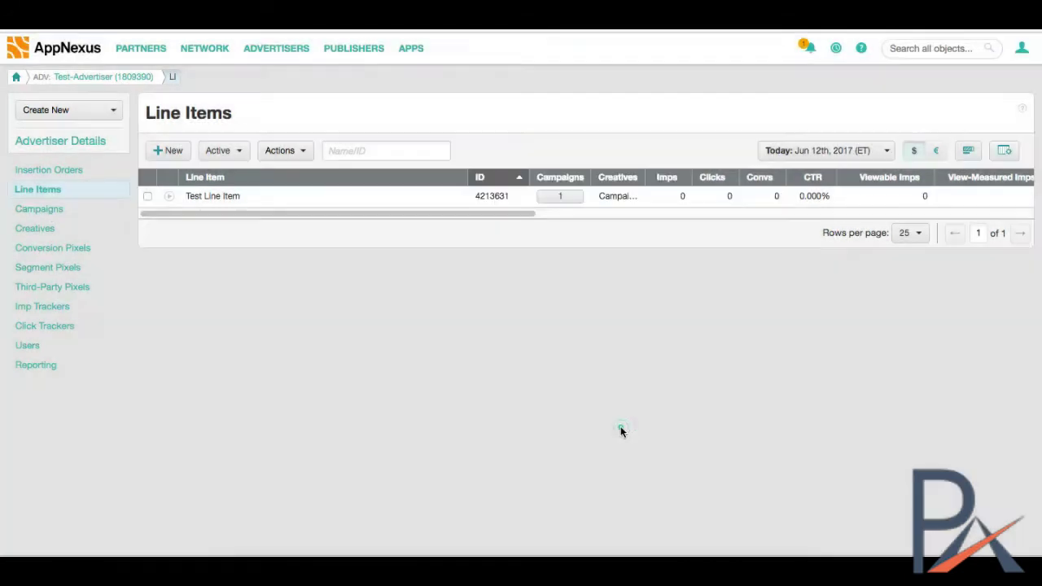
click(305, 314)
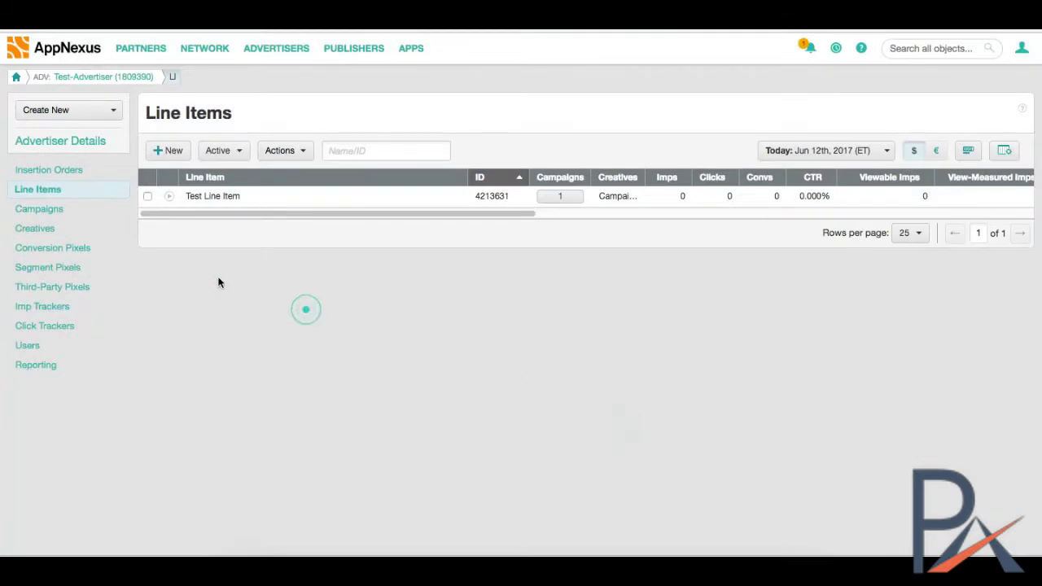
click(49, 209)
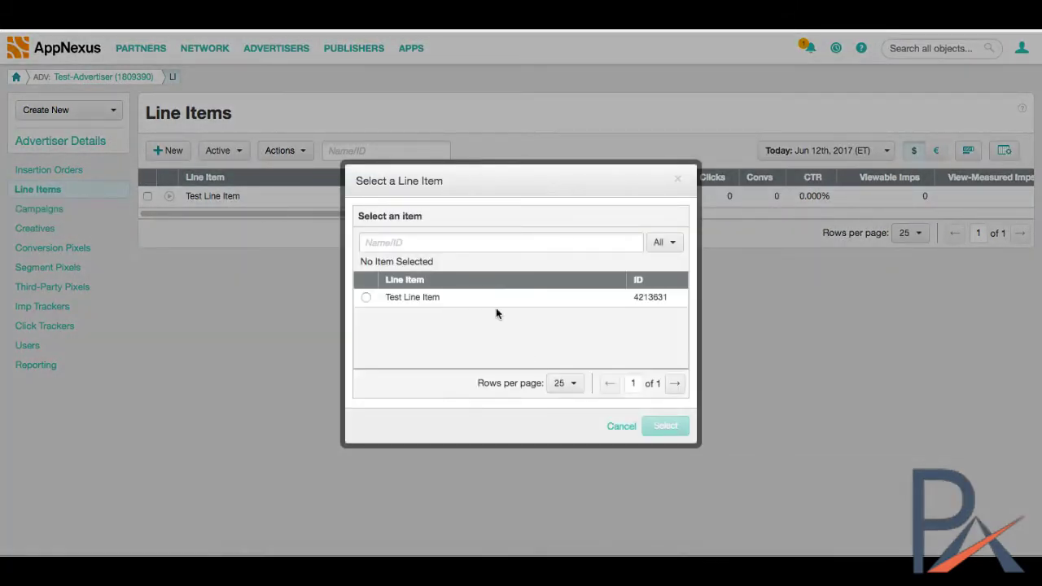
click(413, 299)
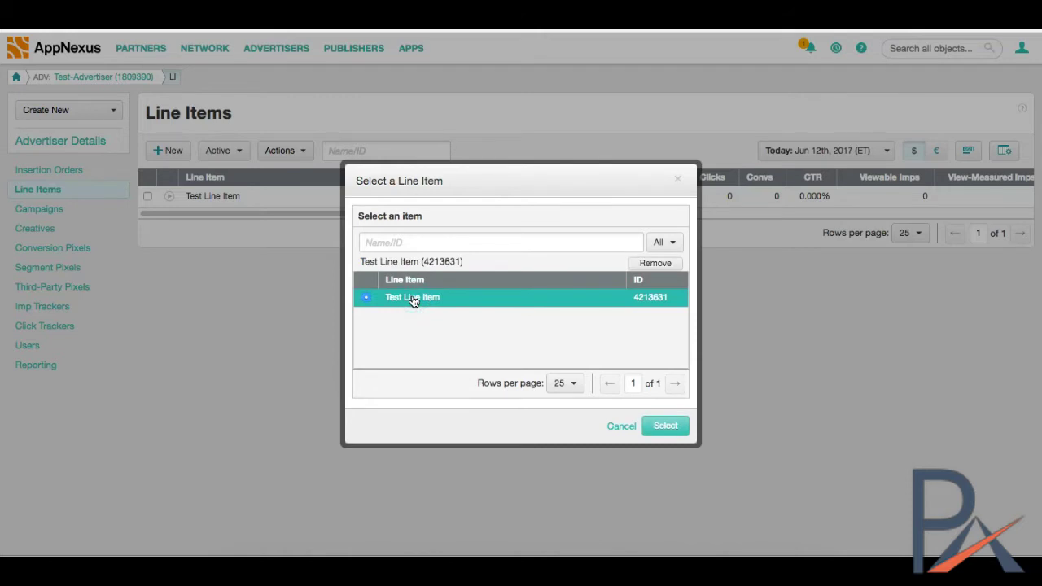
click(666, 427)
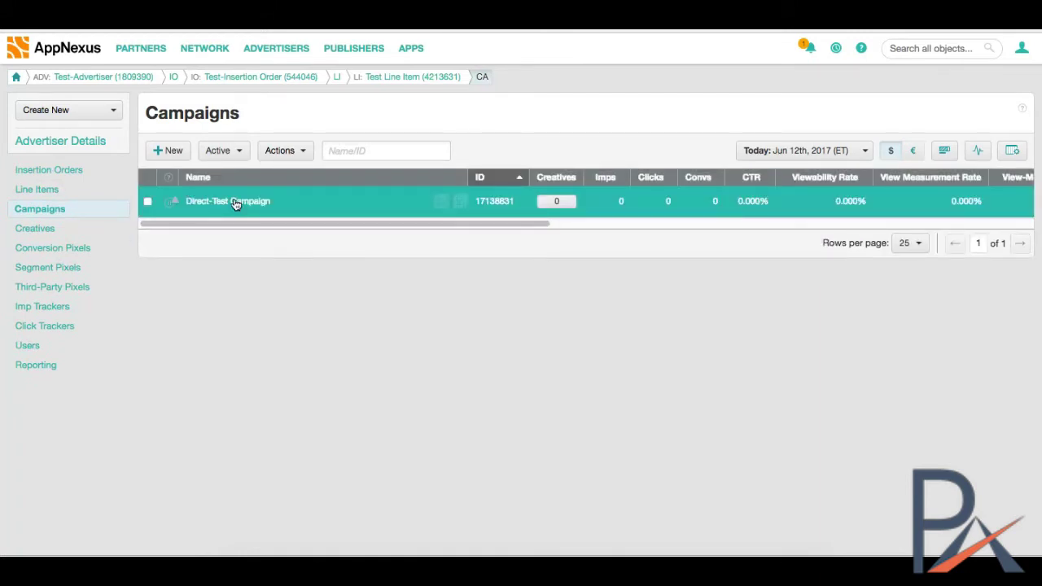
Open the Direct-Test Campaign's Edit Campaign form from the Campaigns grid
mouse_move(170, 204)
click(459, 202)
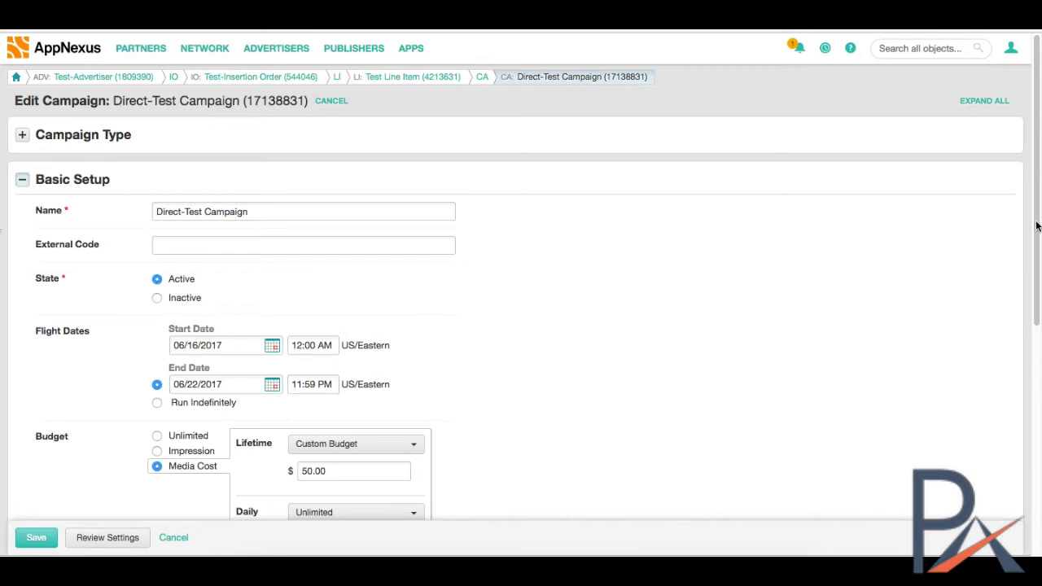
scroll(1036, 225, down, 2)
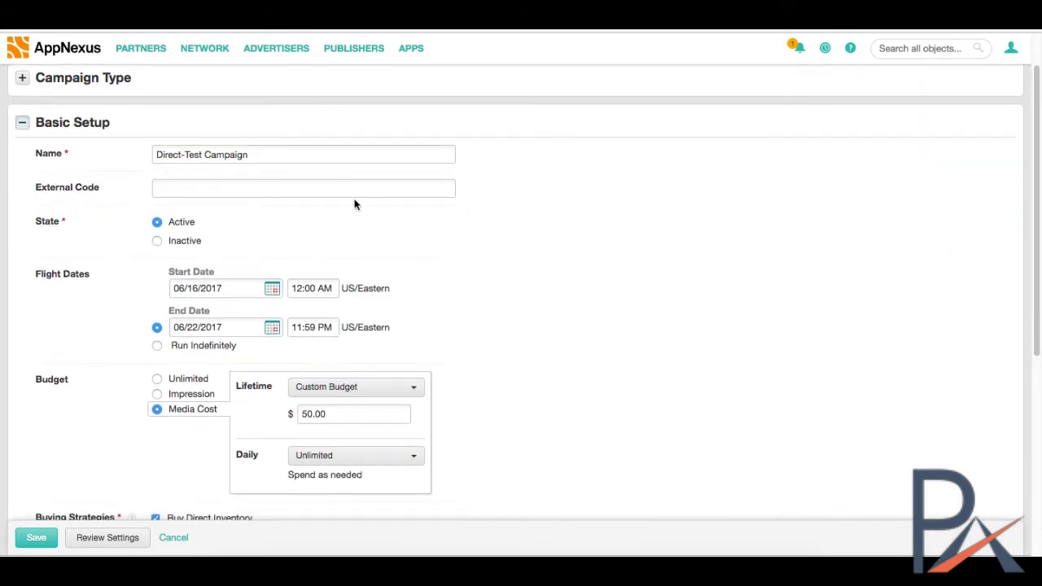
click(208, 183)
drag(1030, 249, 1031, 327)
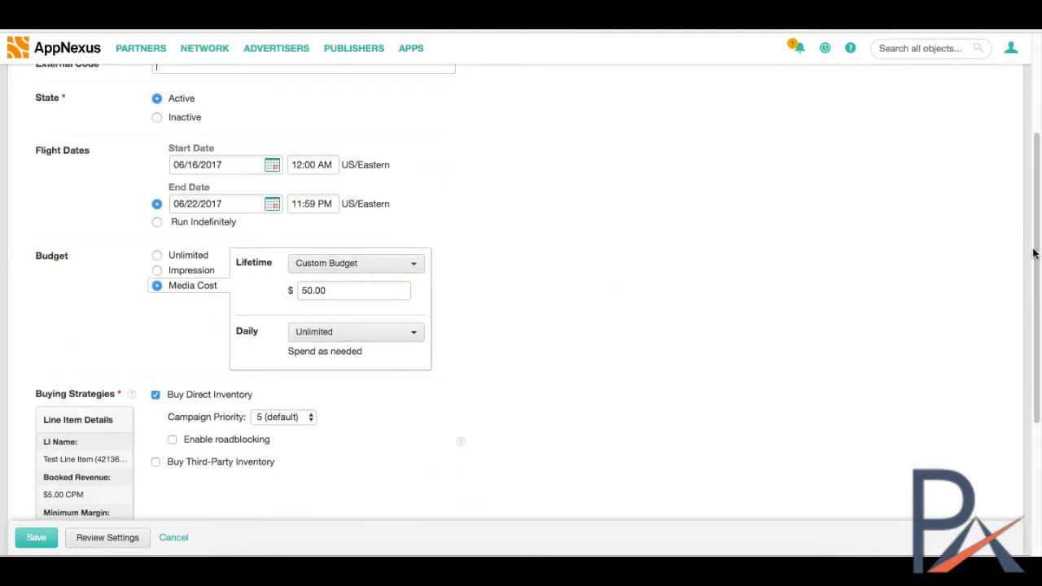
drag(1031, 254, 1032, 364)
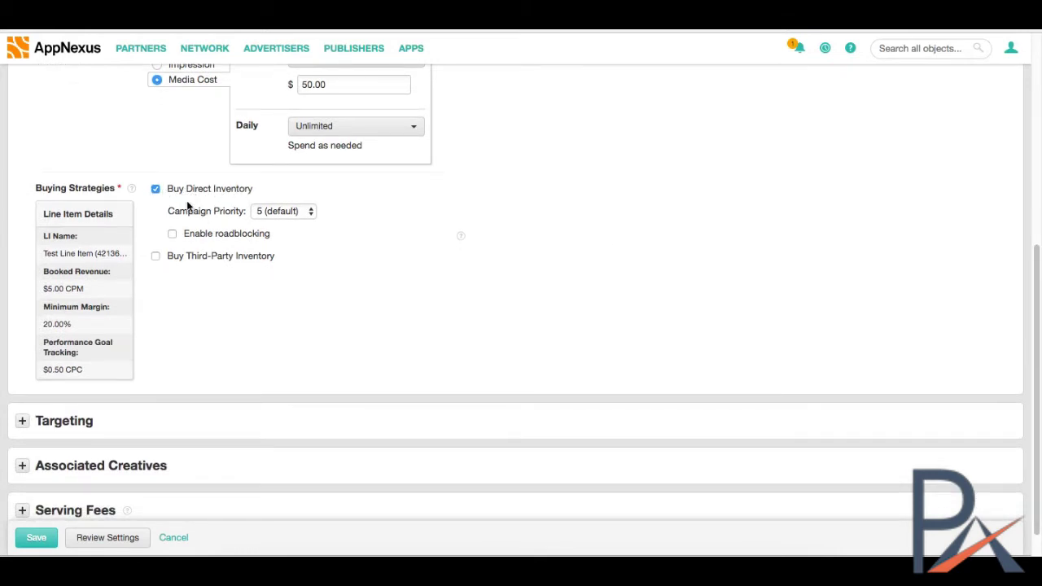
click(172, 234)
mouse_move(460, 240)
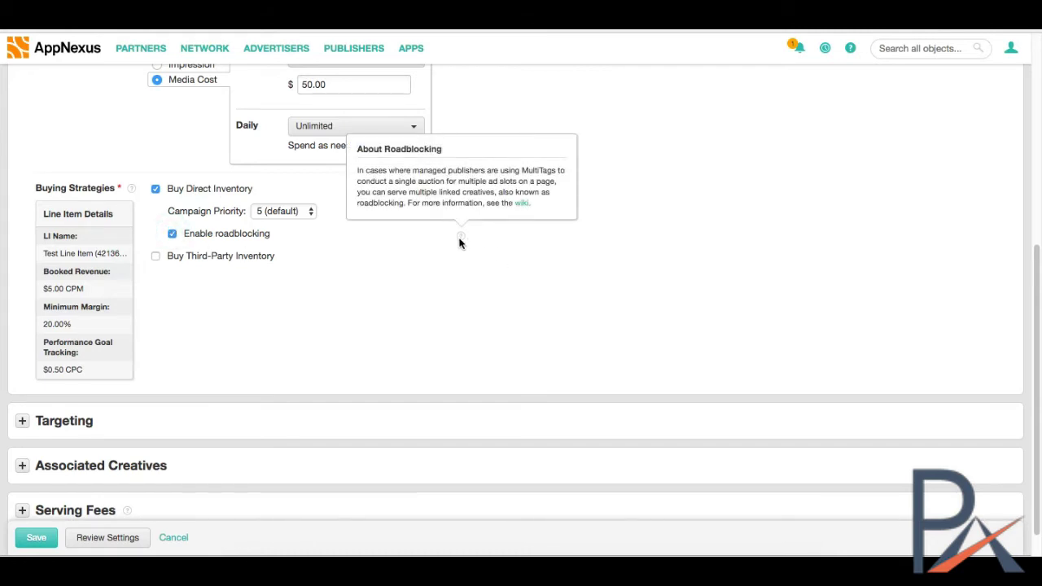
click(172, 235)
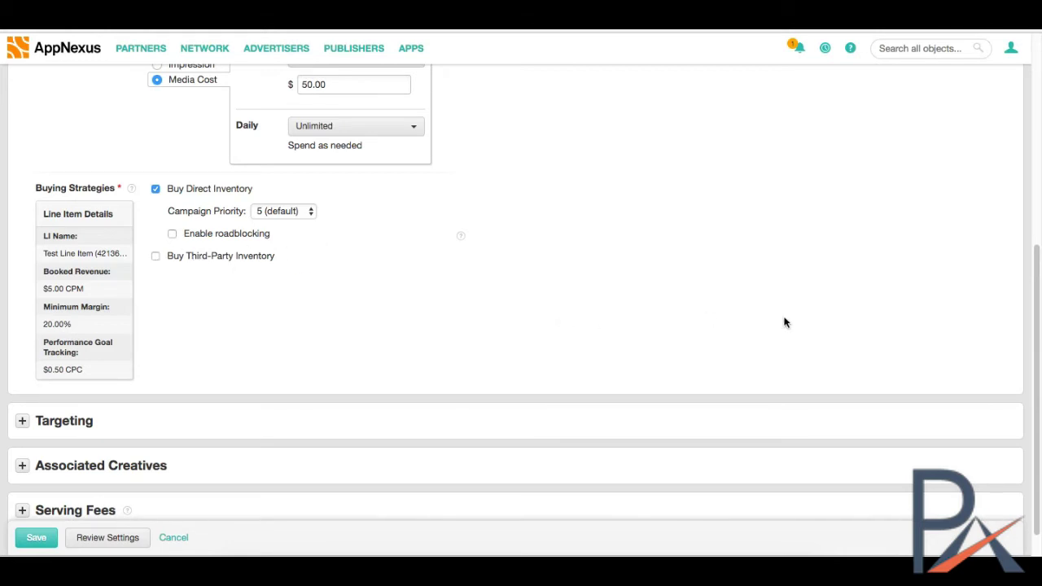
scroll(1035, 309, down, 2)
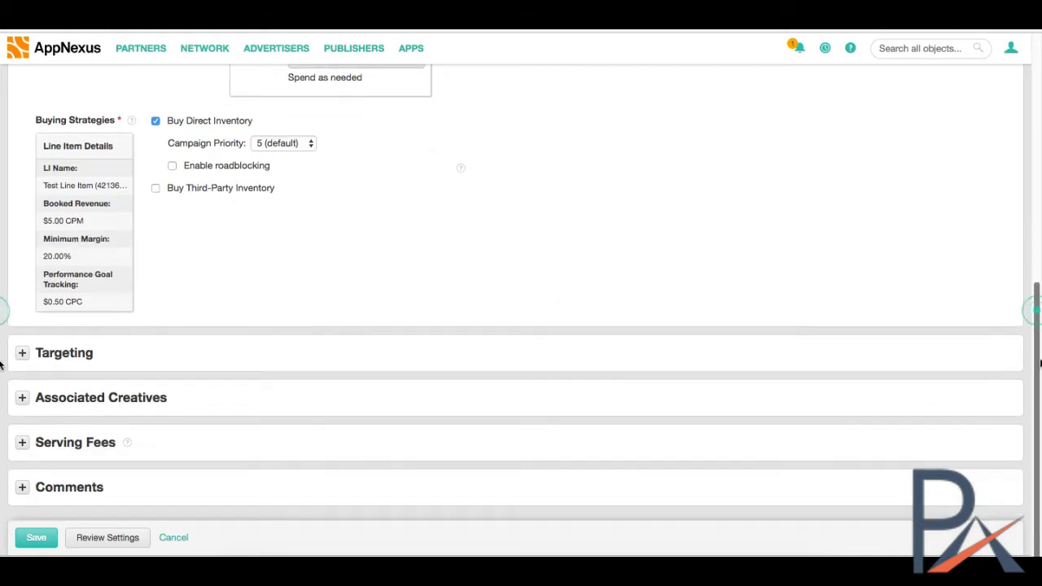
Expand Targeting, try the Custom supply type, then set it back to Default
click(23, 353)
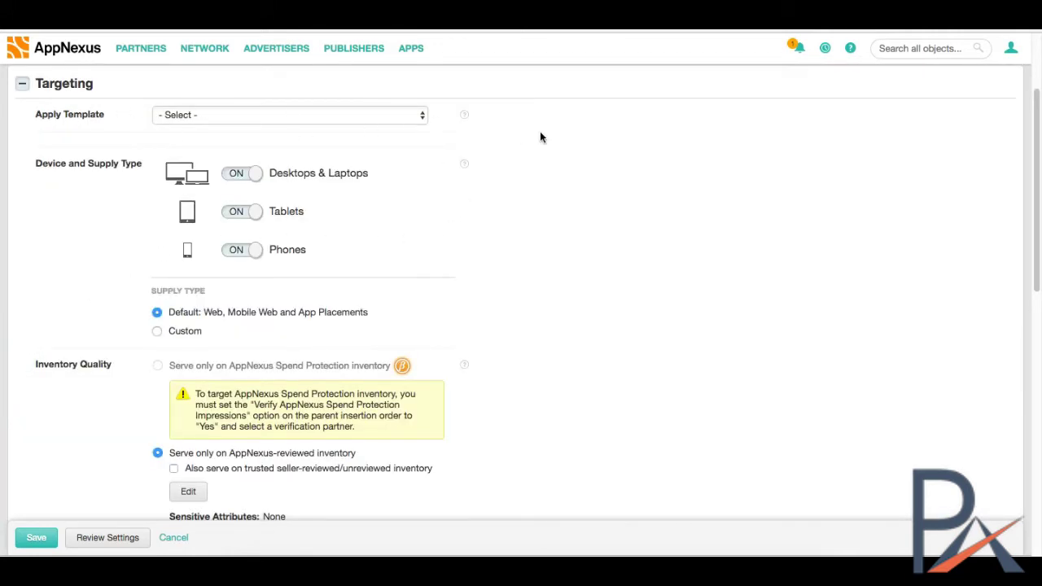
mouse_move(465, 118)
drag(1036, 207, 1037, 171)
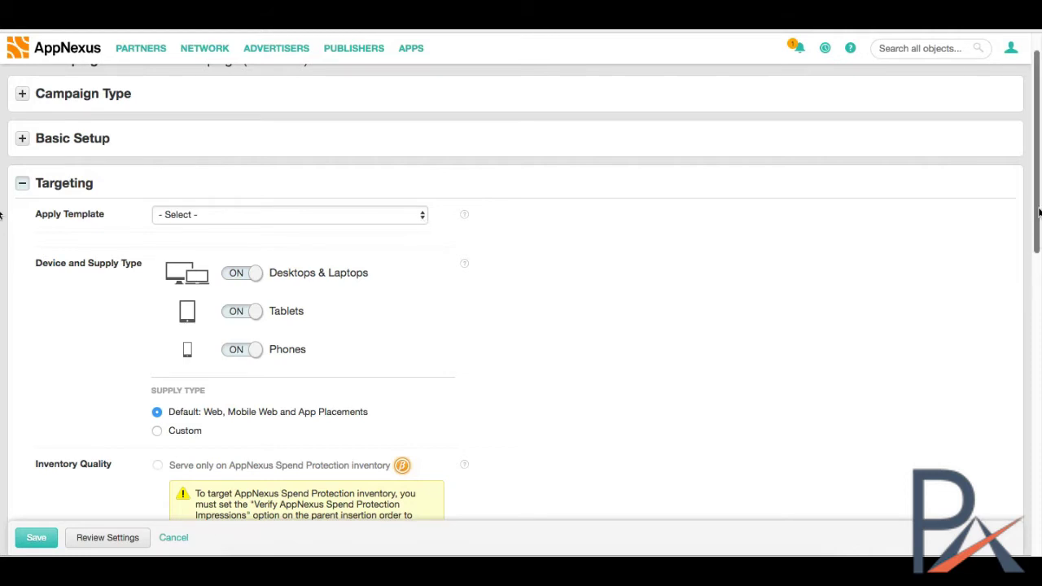
drag(1037, 209, 1038, 266)
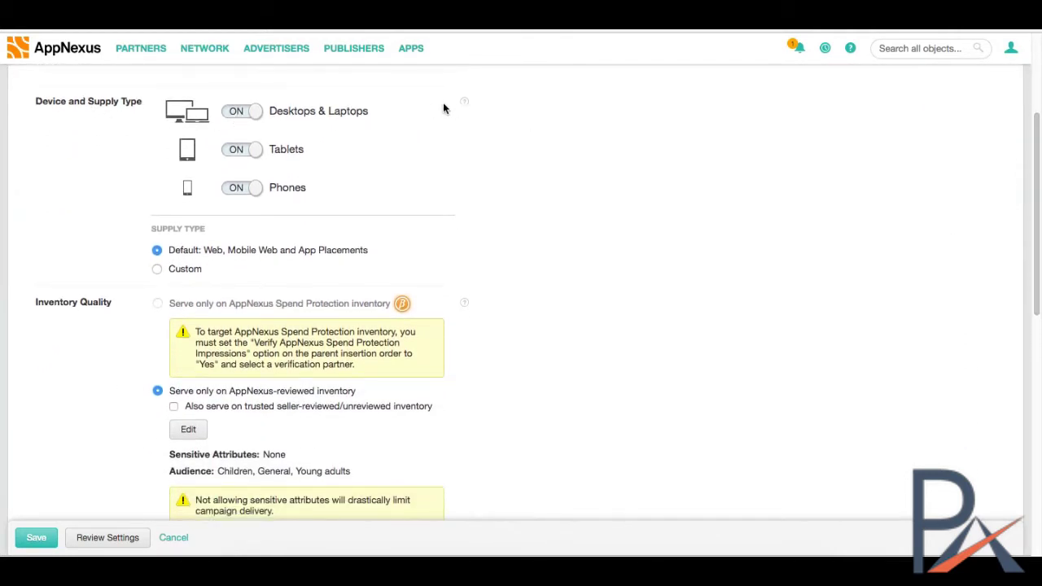
click(157, 271)
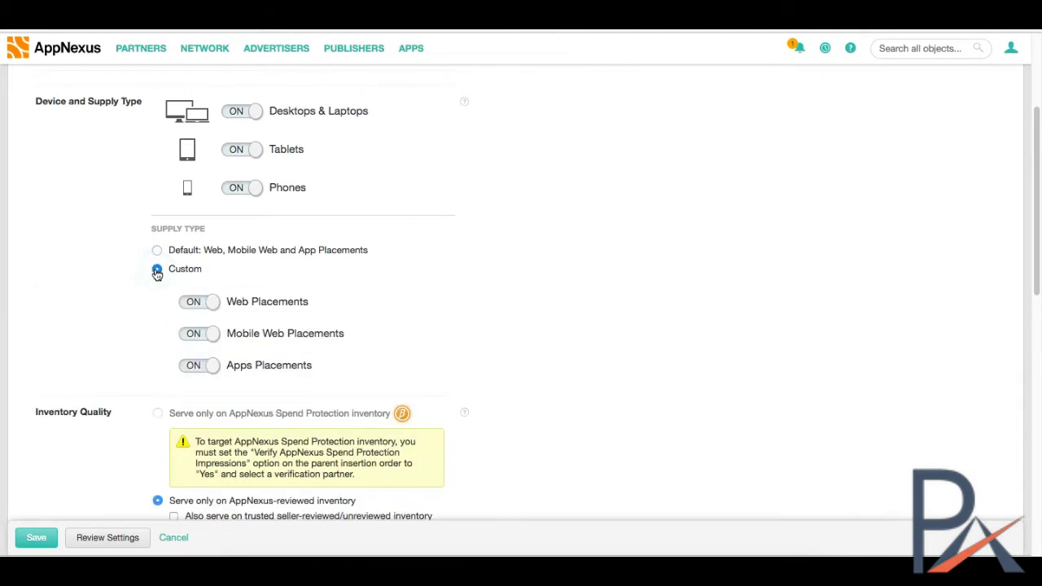
click(156, 252)
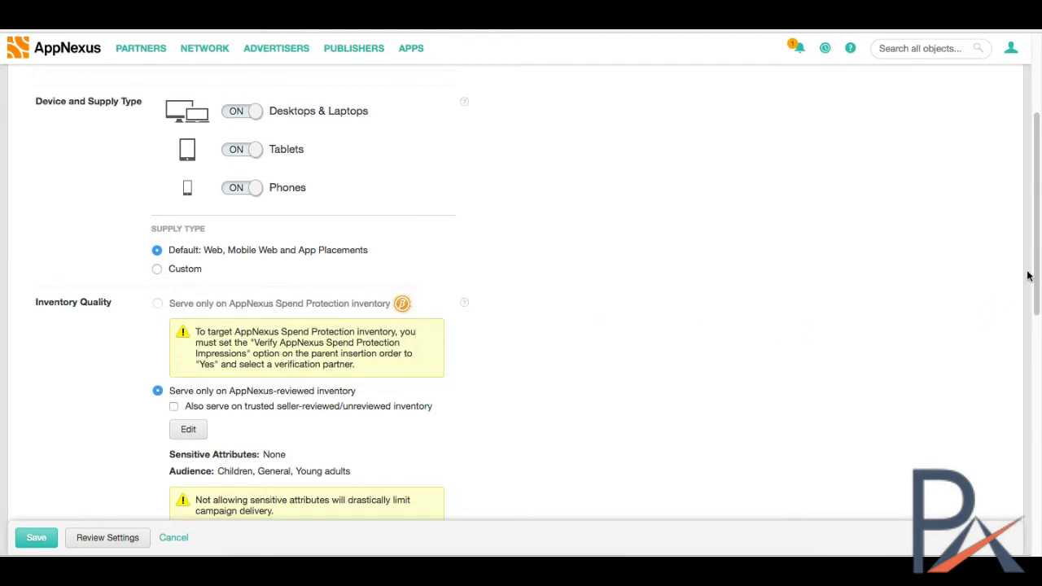
scroll(1032, 260, down, 3)
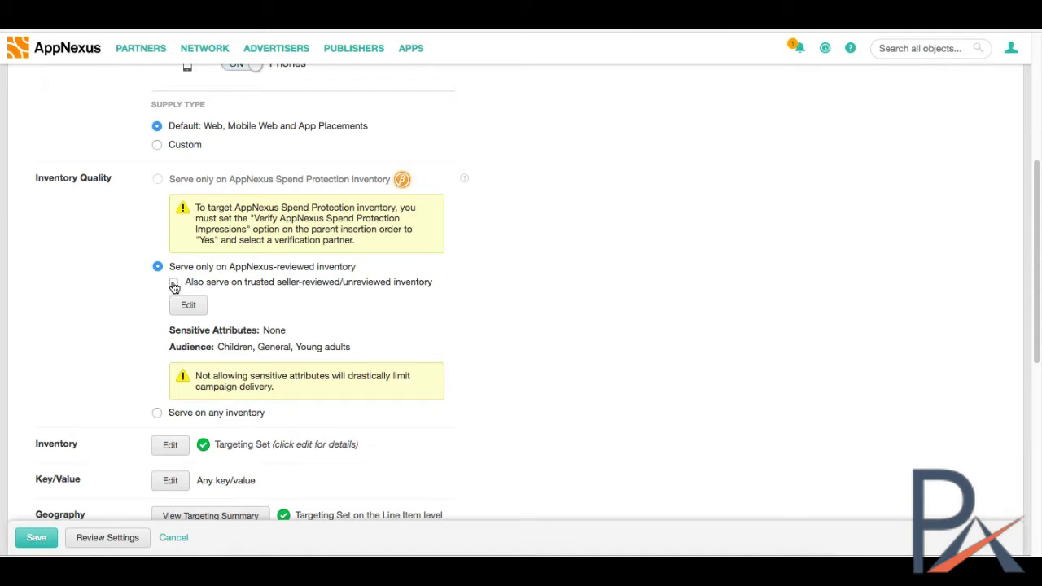
Leave trusted seller-reviewed inventory off and set Inventory Quality to 'Serve on any inventory'
click(173, 283)
click(174, 283)
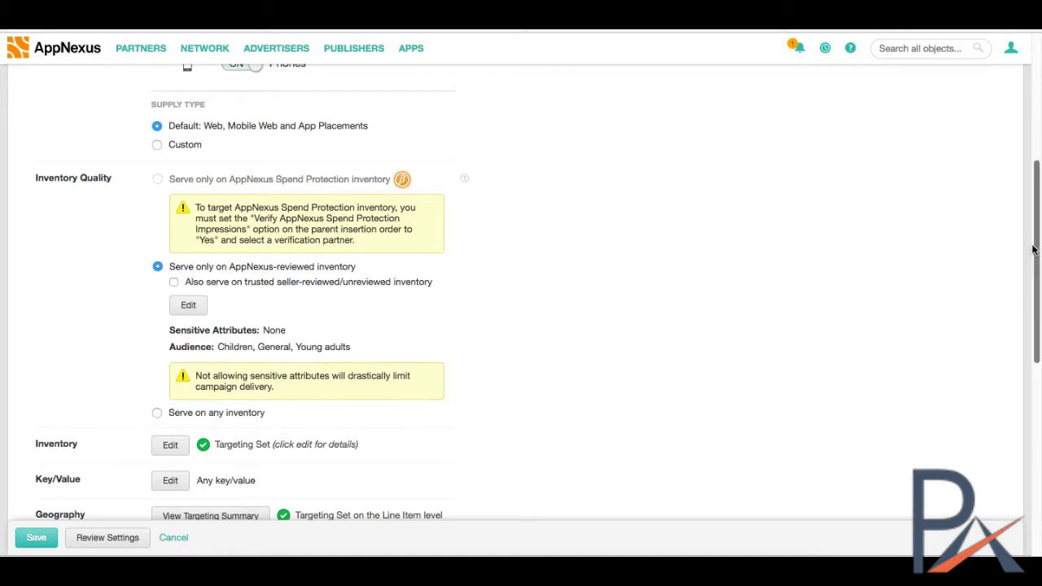
drag(1032, 250, 1037, 282)
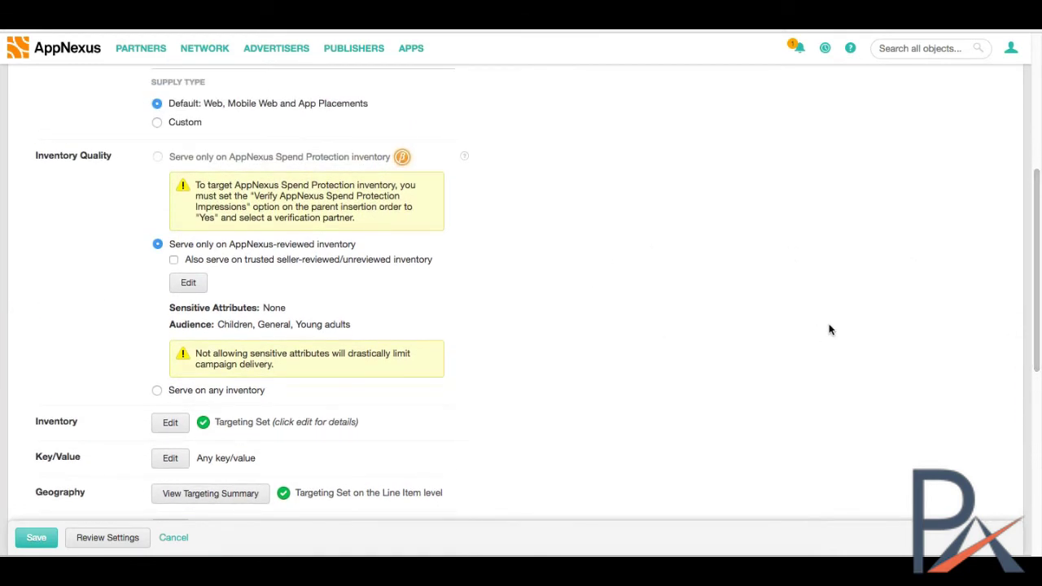
scroll(829, 328, down, 2)
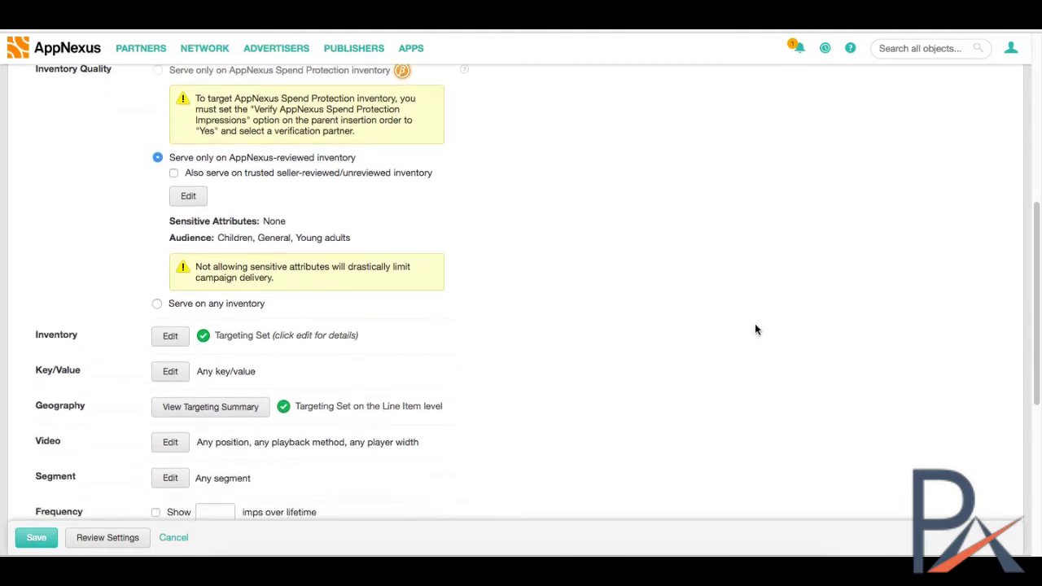
click(157, 304)
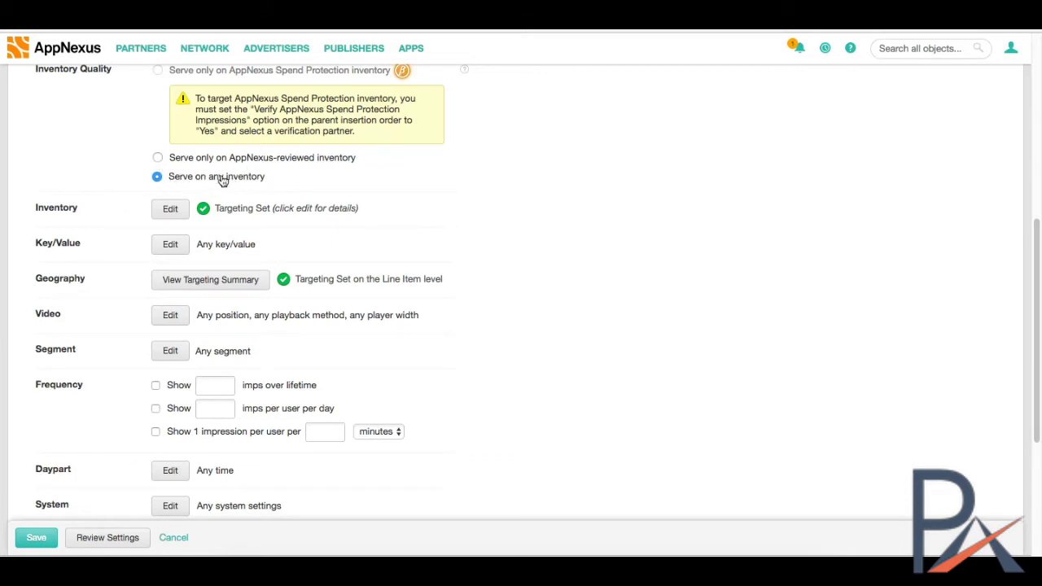
Open the Inventory Targeting editor and browse the Universal Categories search
click(168, 211)
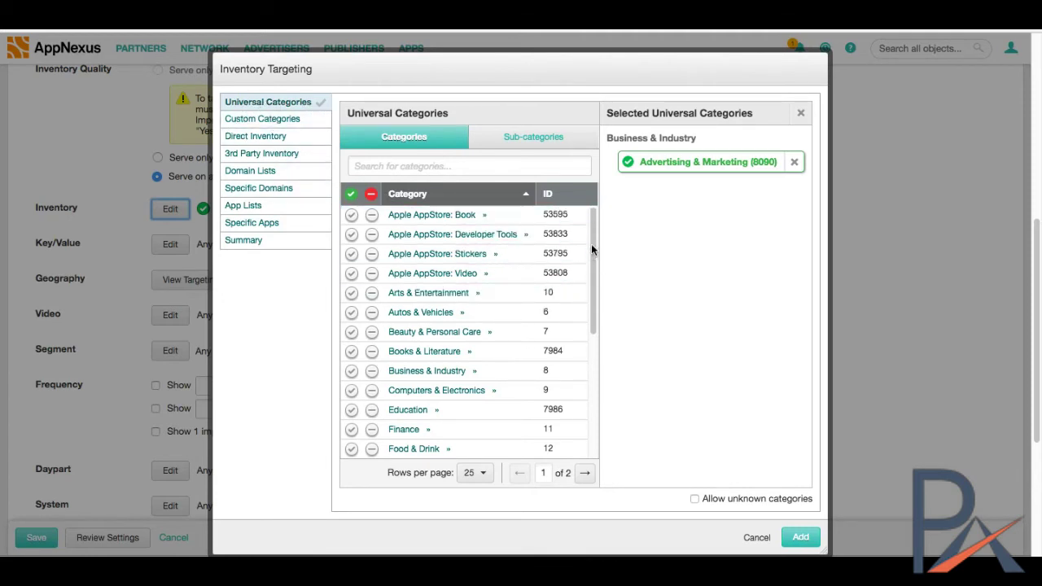
drag(591, 248, 583, 207)
click(420, 166)
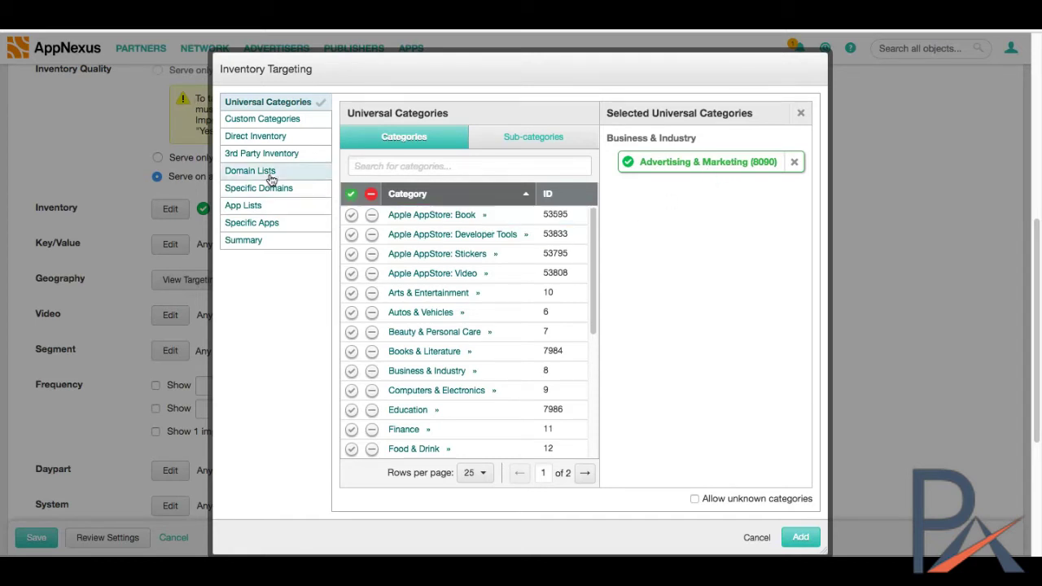
Browse Custom Categories, Direct Inventory placement groups and placements, then 3rd Party Inventory
click(256, 120)
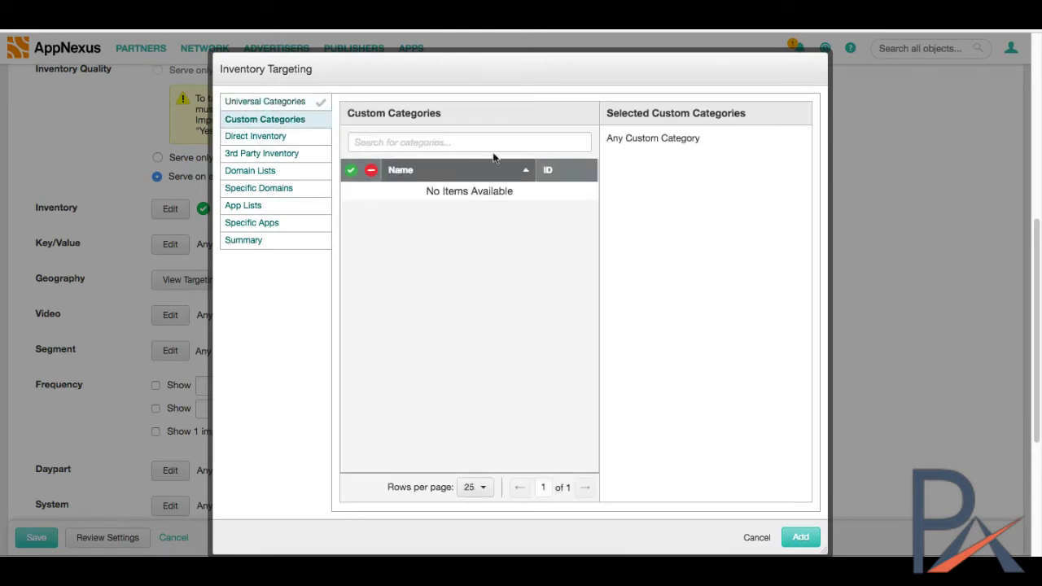
click(256, 138)
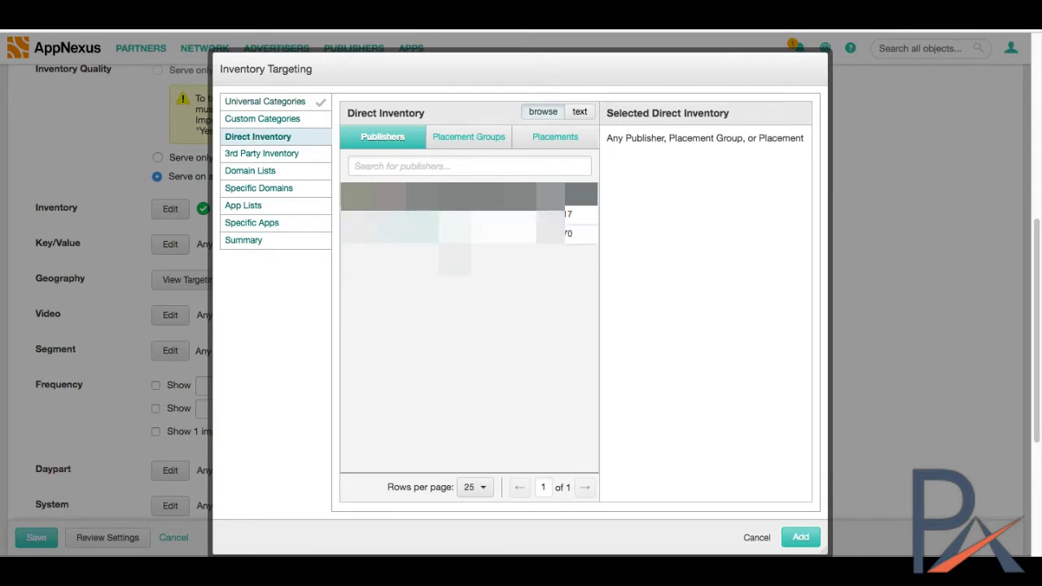
click(469, 139)
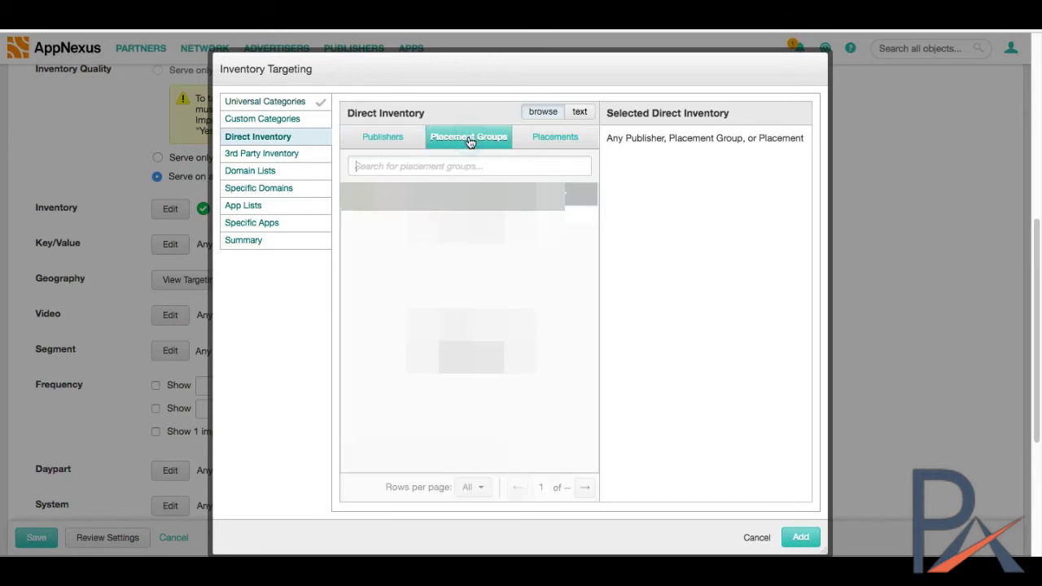
click(529, 141)
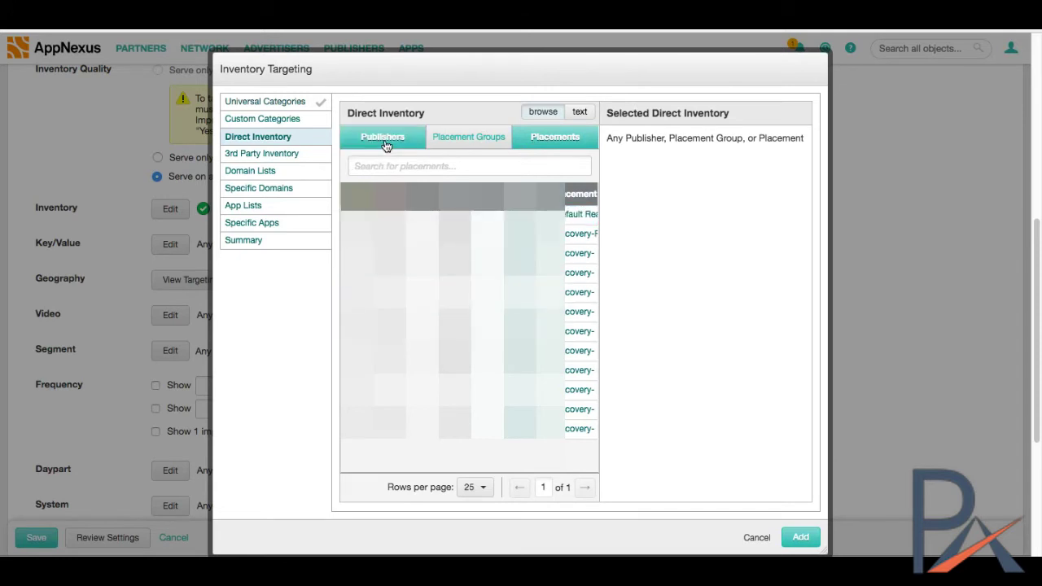
click(251, 158)
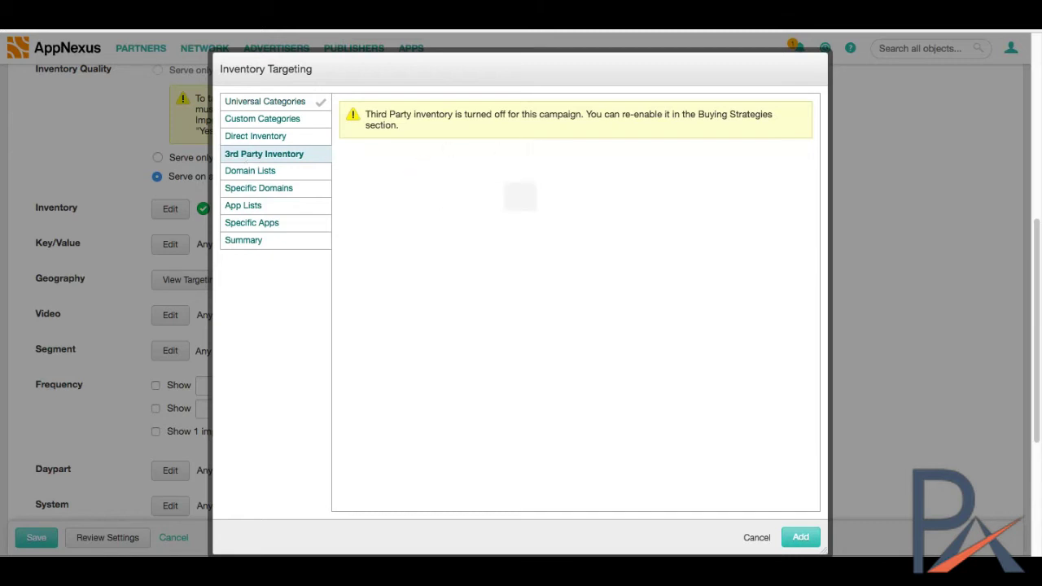
Browse Domain Lists and Specific Domains entry, ending on App Lists with Any App selected
click(256, 173)
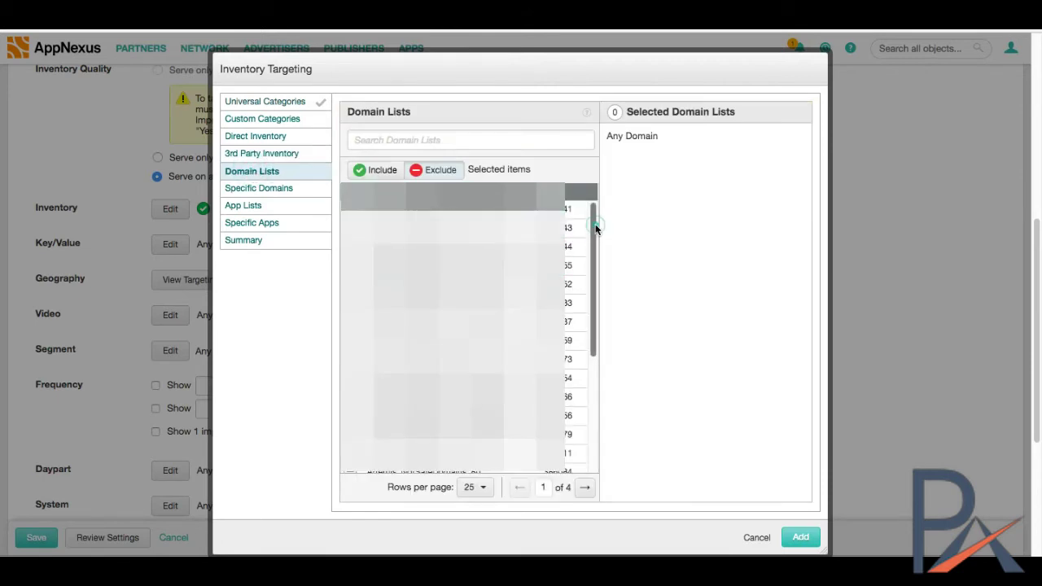
drag(595, 224, 586, 343)
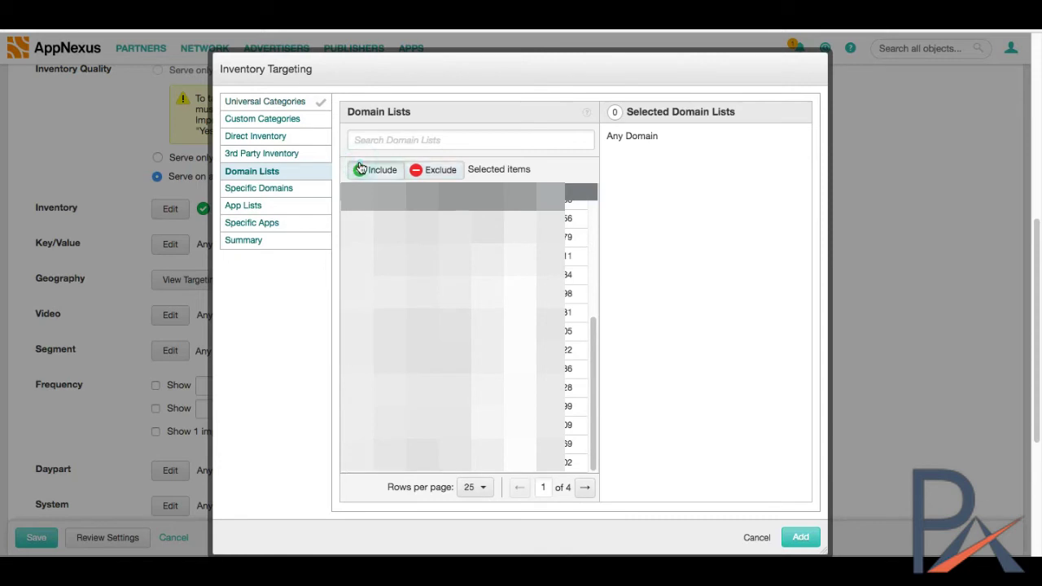
click(258, 193)
click(392, 173)
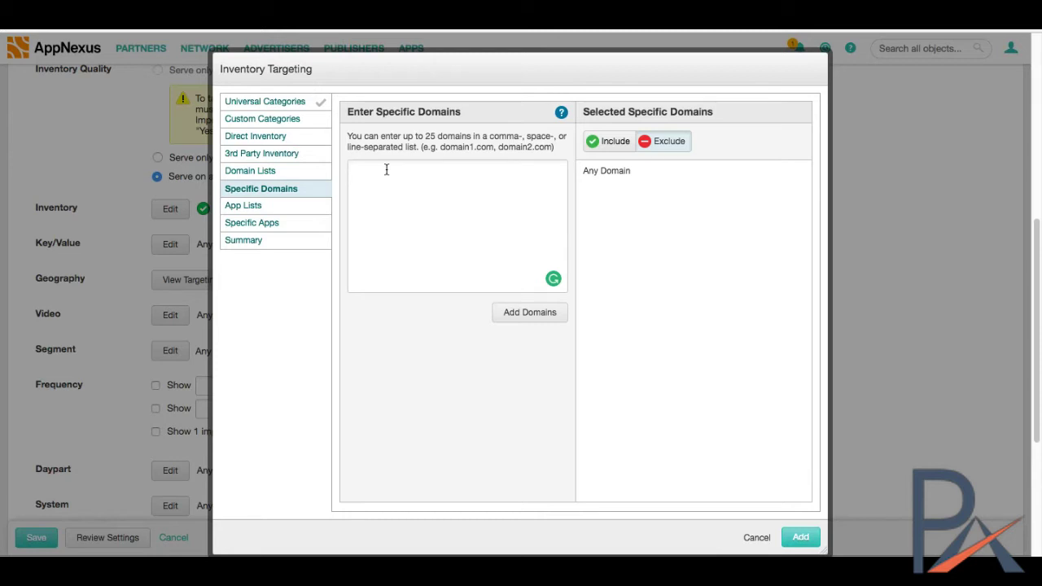
click(250, 208)
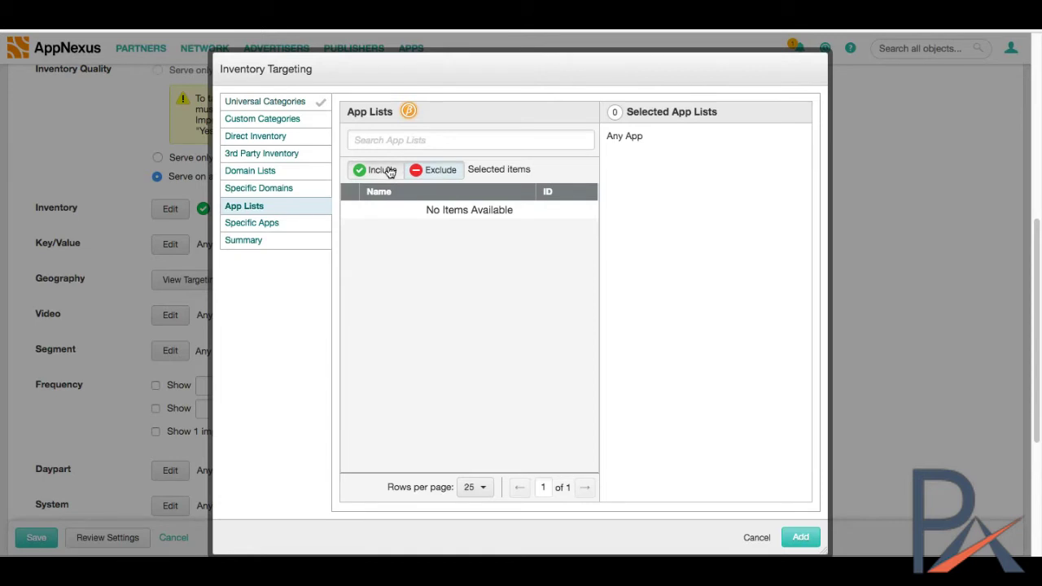
Check Specific Apps and the Summary, then cancel Inventory Targeting without saving
click(248, 226)
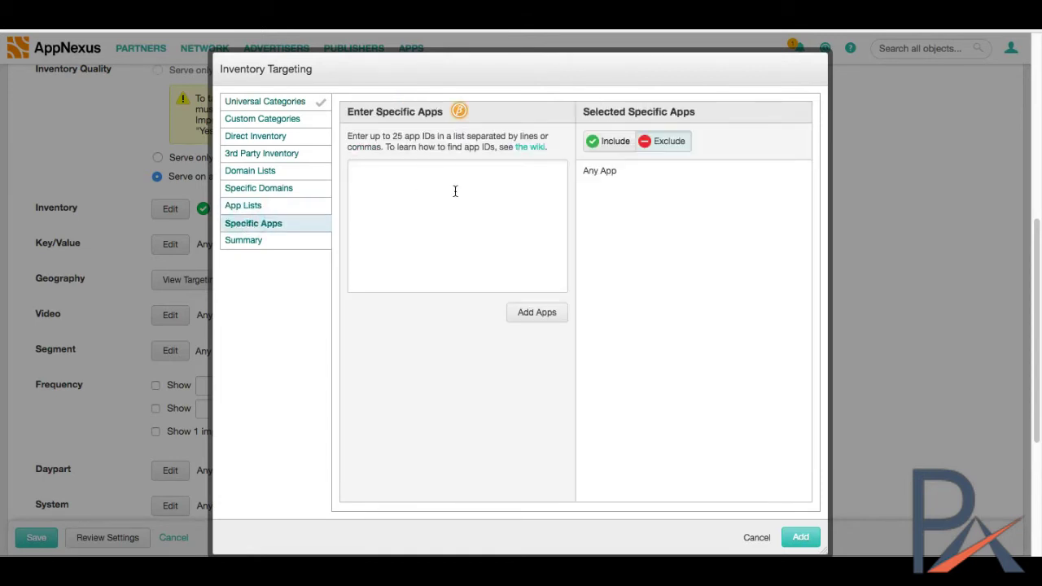
click(389, 168)
click(248, 247)
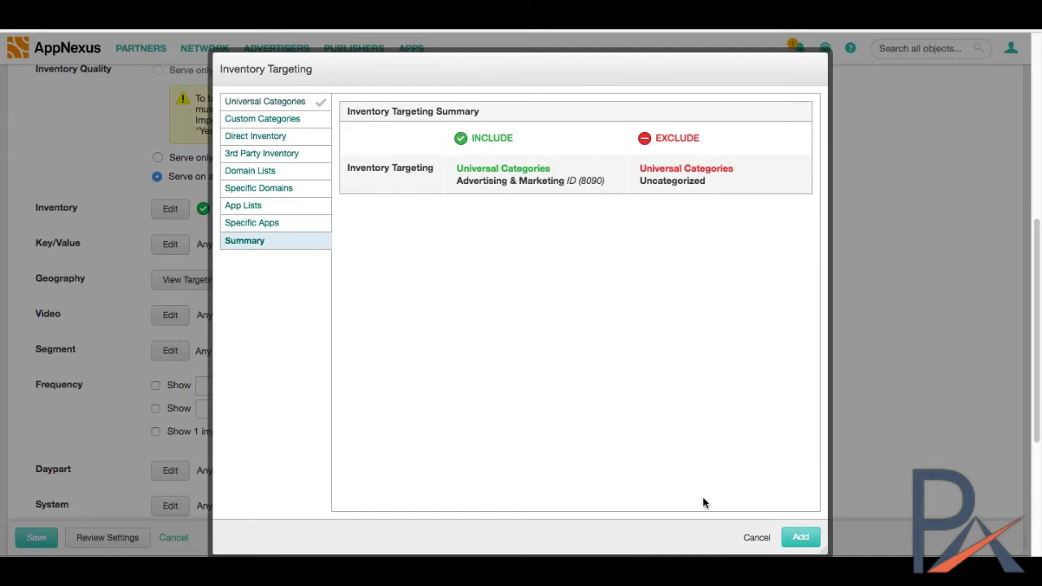
click(756, 538)
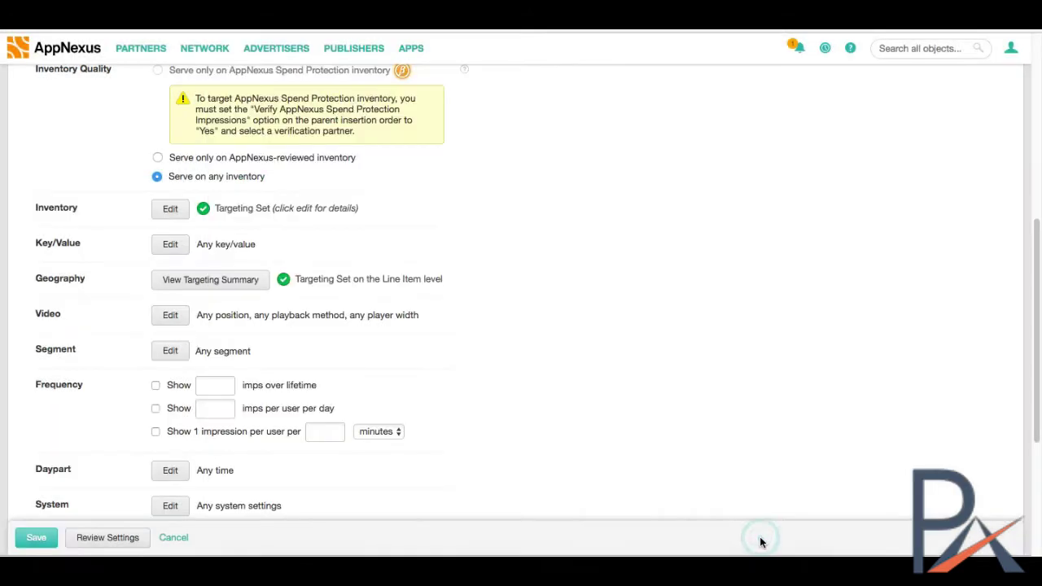
click(169, 245)
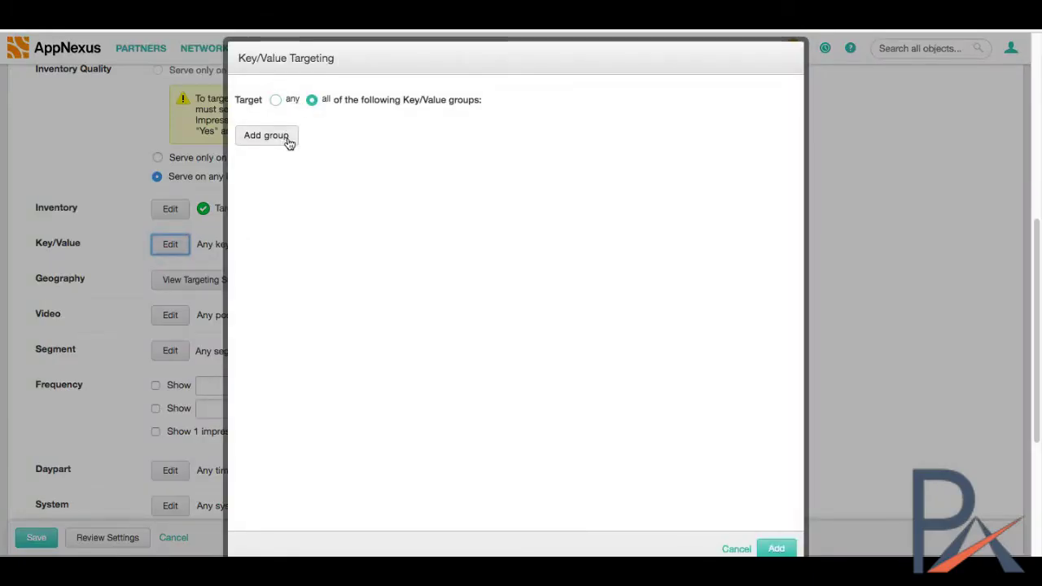
click(736, 550)
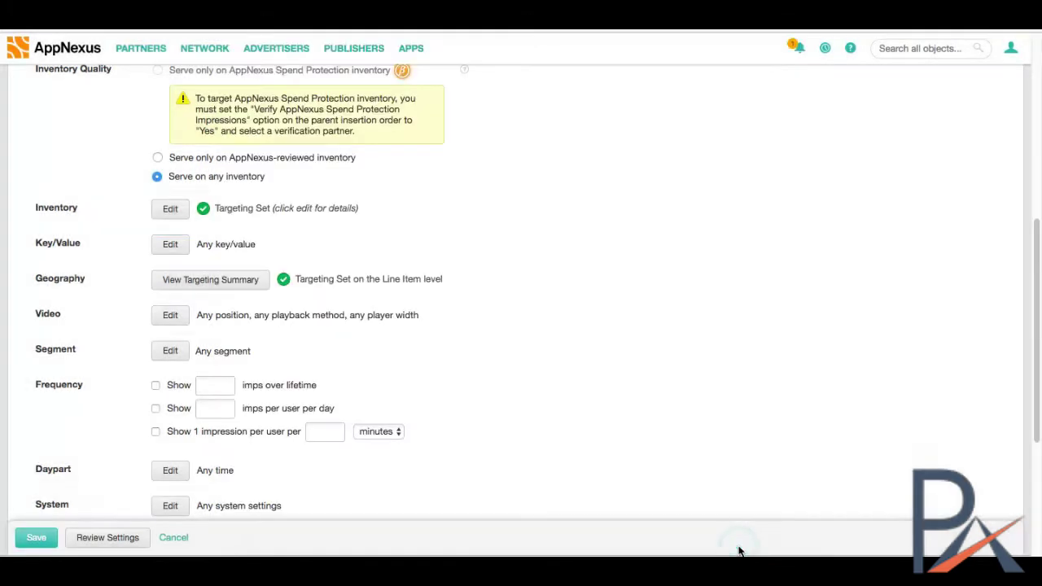
click(248, 284)
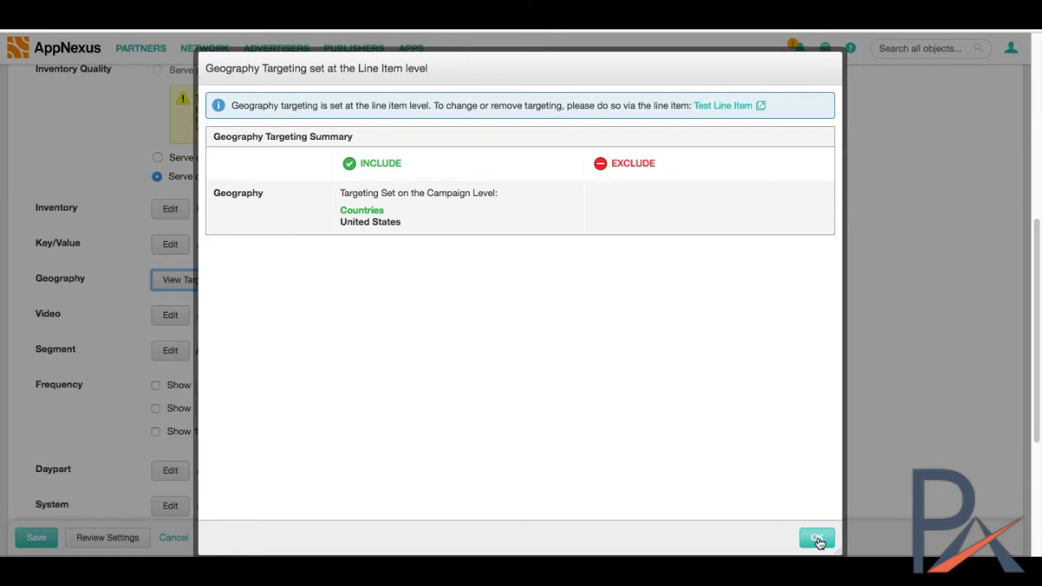
click(817, 538)
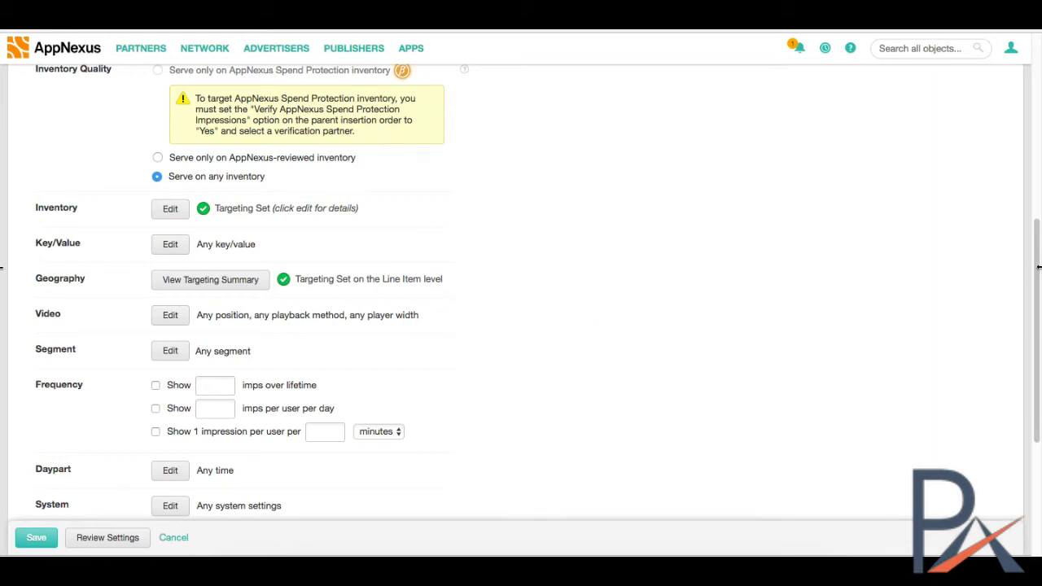
Open Video Targeting and try specific positions and playback methods, reverting both to any
drag(1037, 248, 1037, 280)
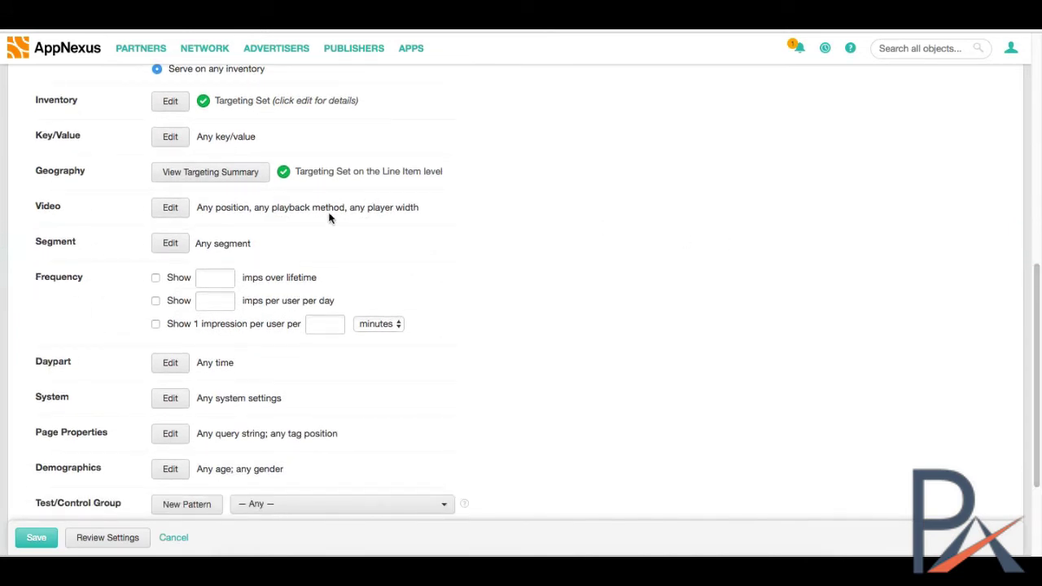
click(172, 208)
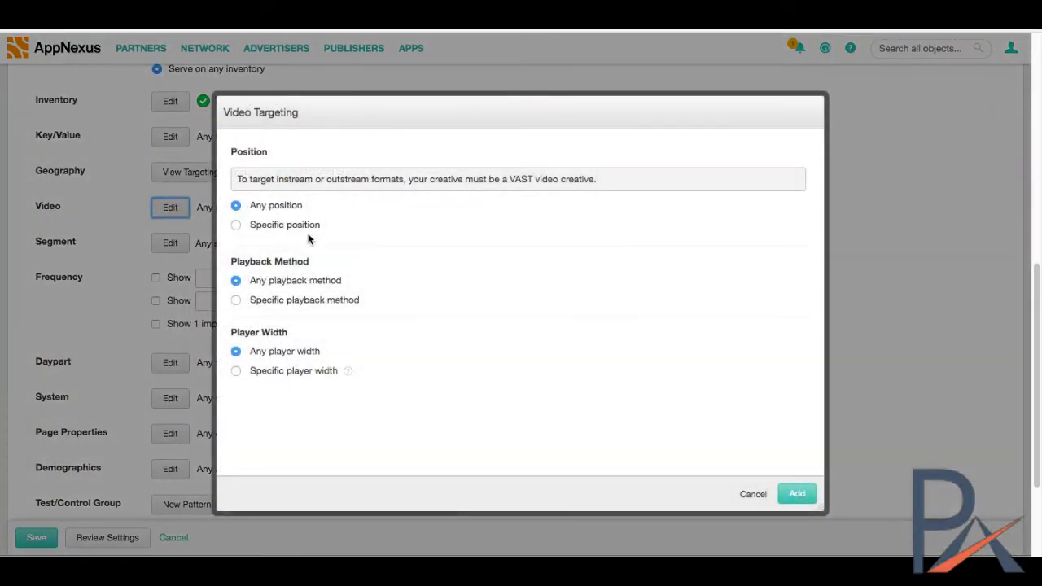
click(237, 228)
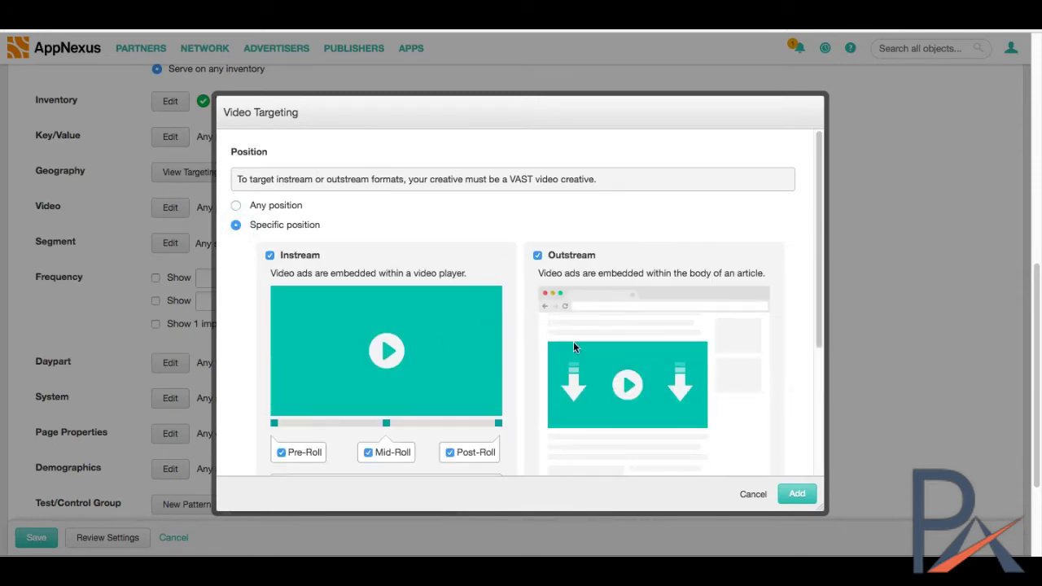
click(235, 205)
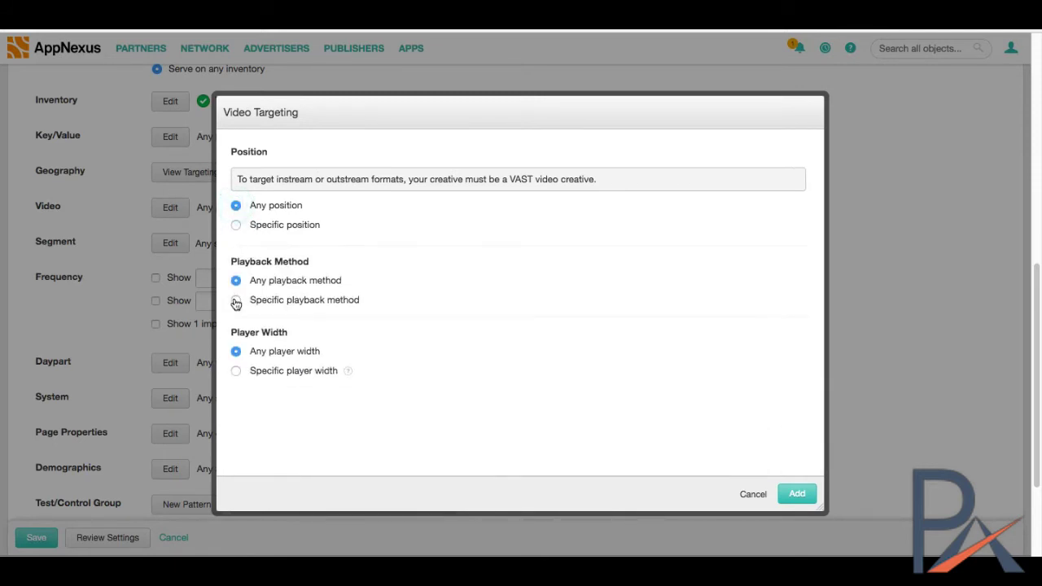
click(235, 301)
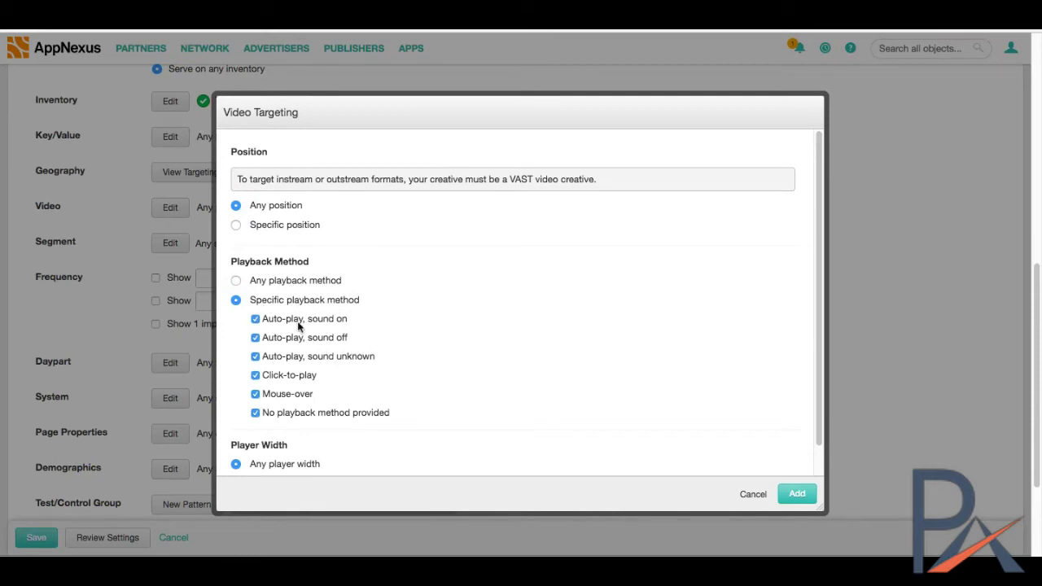
click(236, 280)
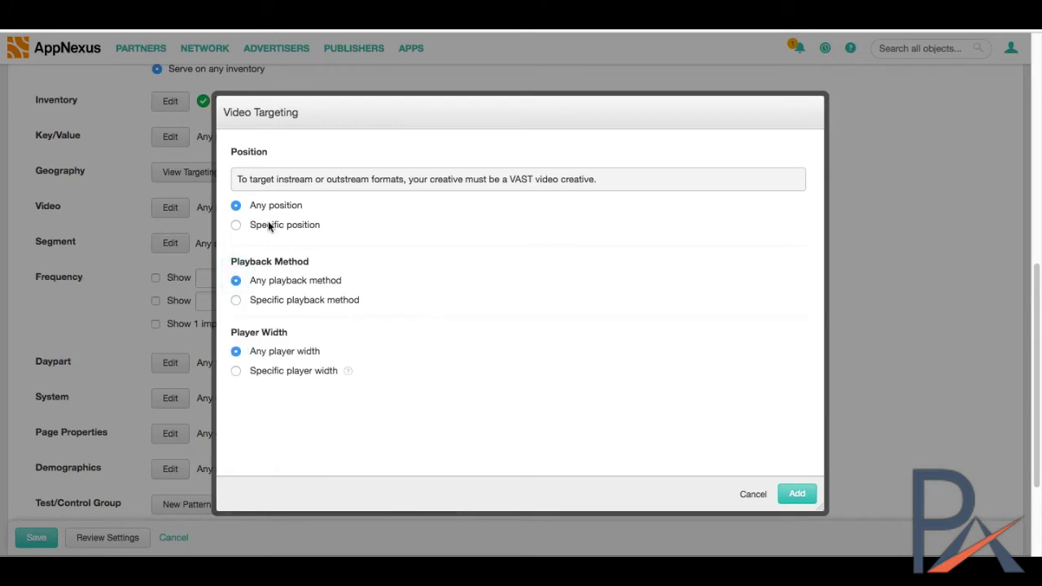
Try specific player widths, revert to any width, and cancel Video Targeting unchanged
click(236, 371)
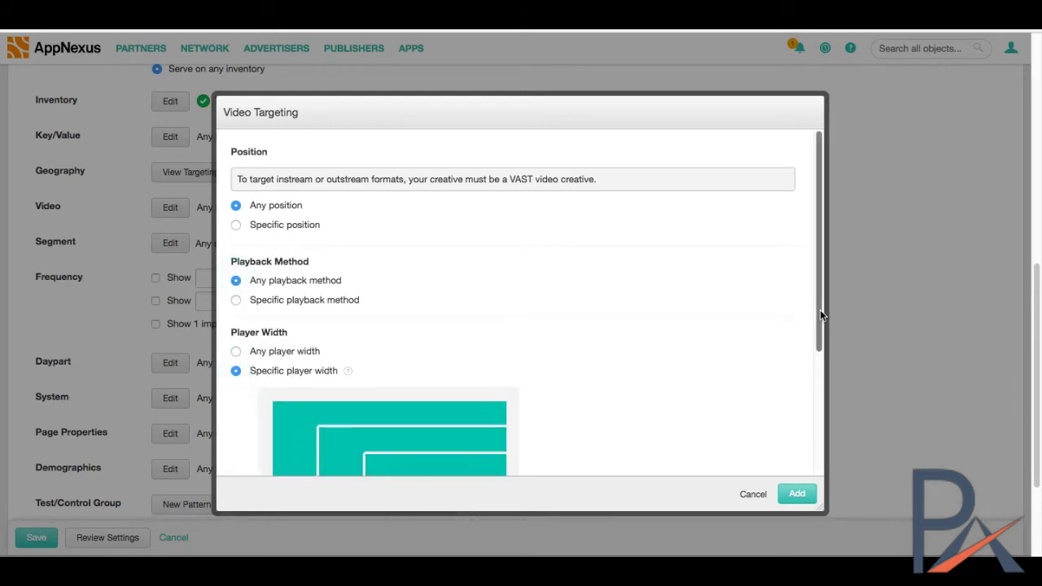
drag(819, 309, 823, 462)
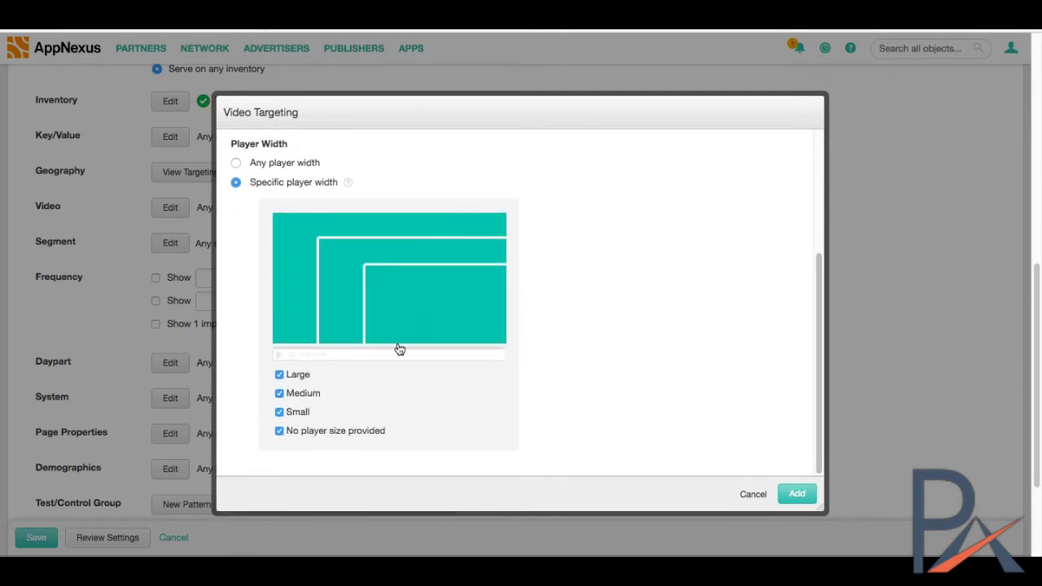
click(235, 163)
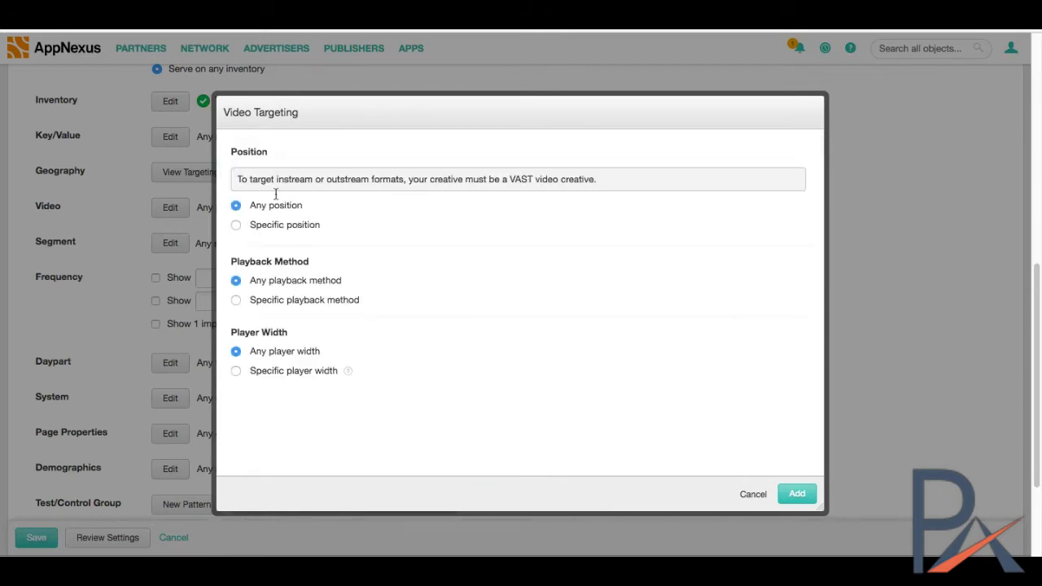
click(753, 495)
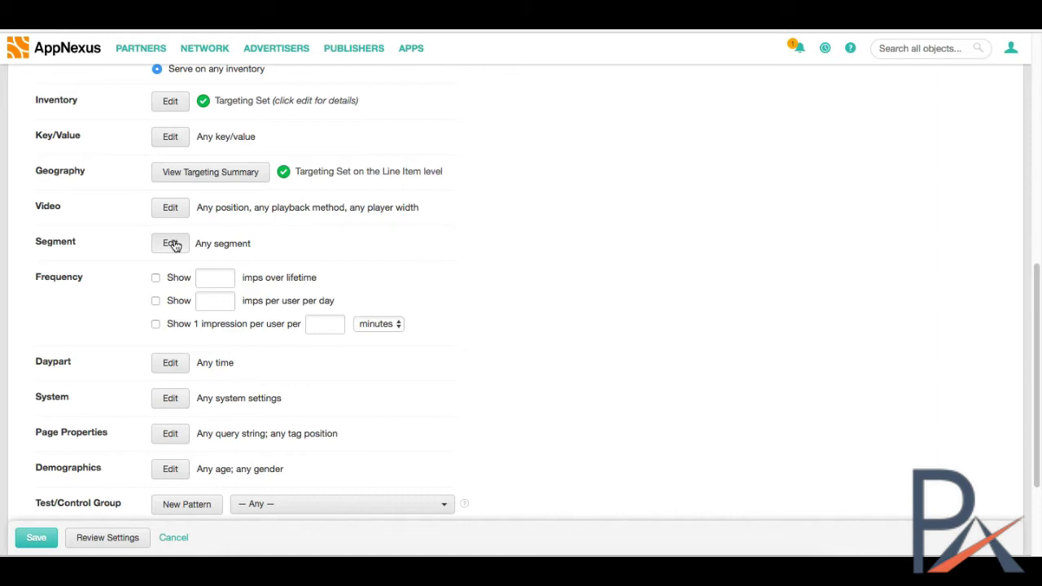
click(172, 243)
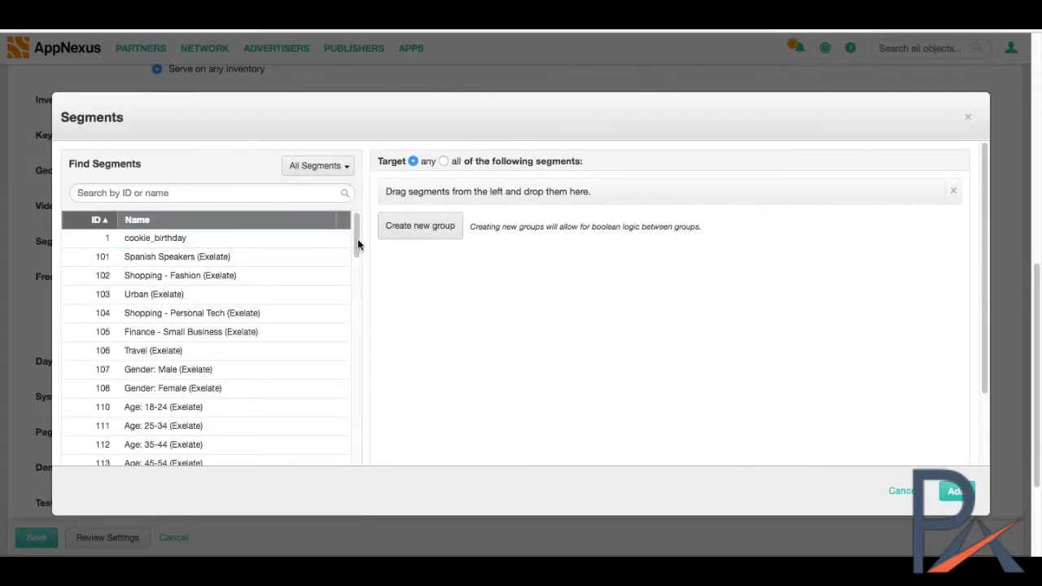
drag(355, 235, 358, 262)
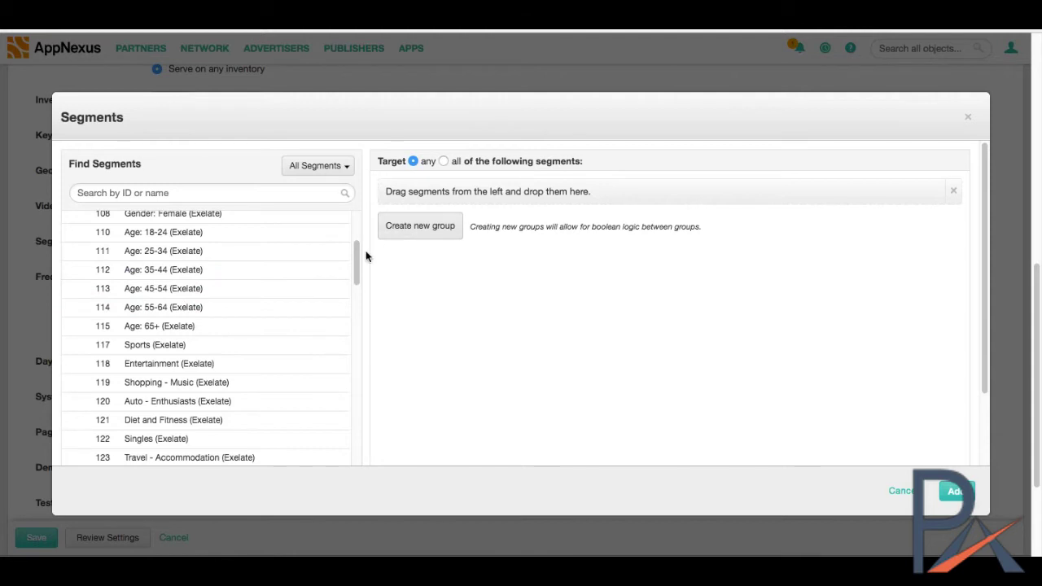
drag(355, 260, 353, 168)
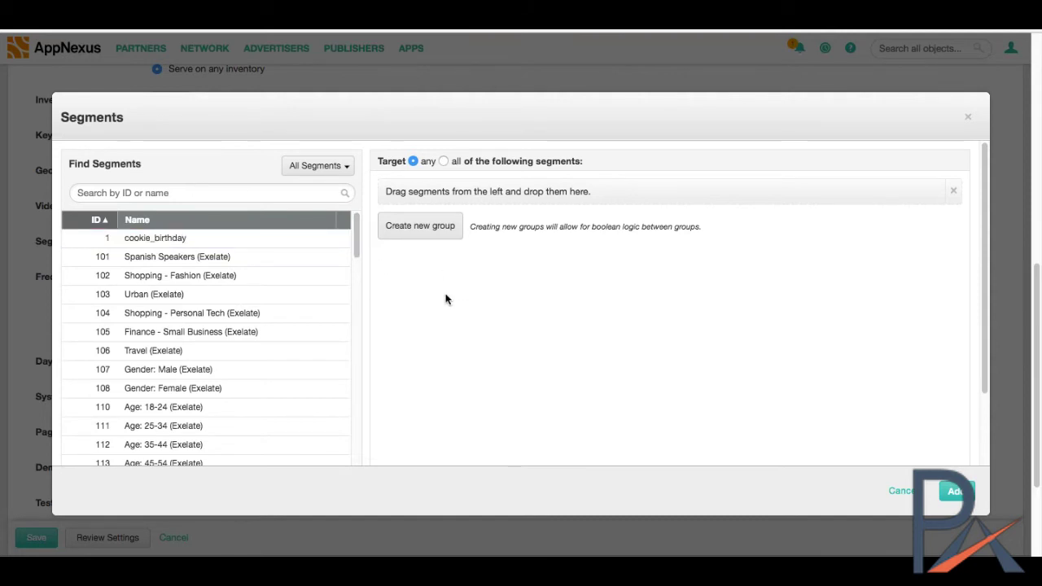
click(902, 490)
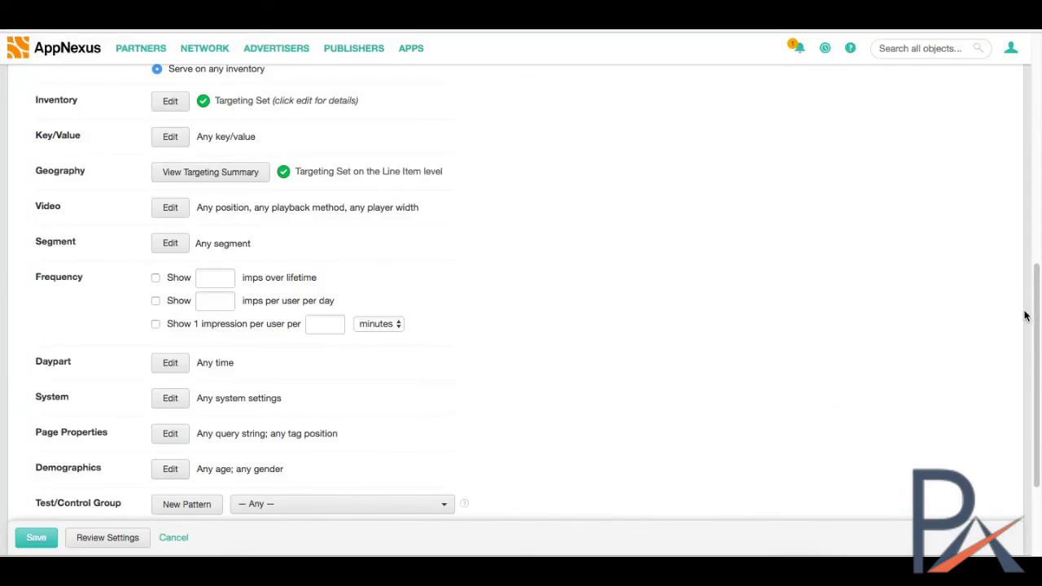
drag(1035, 316, 1035, 376)
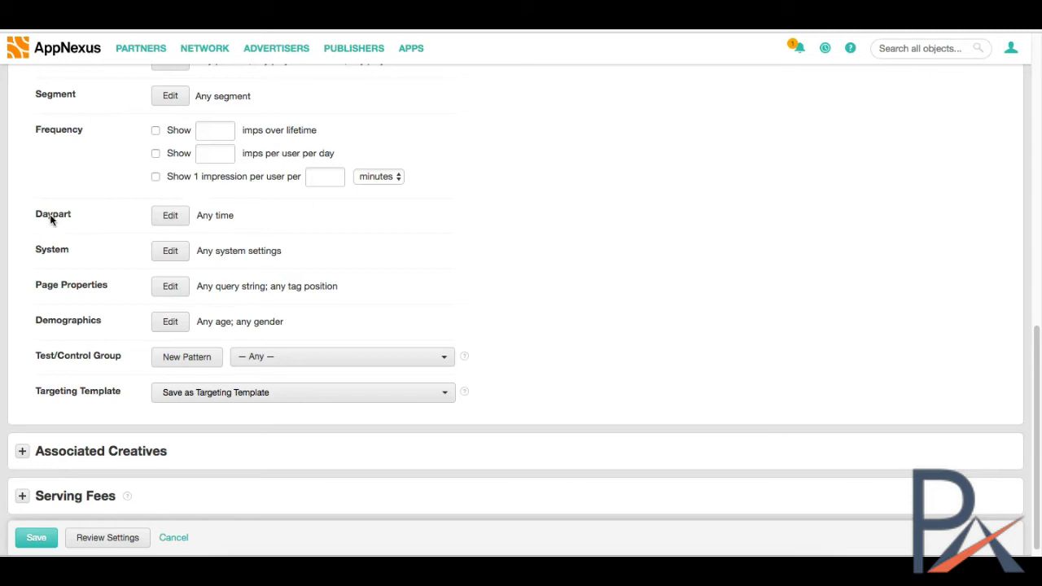
click(171, 216)
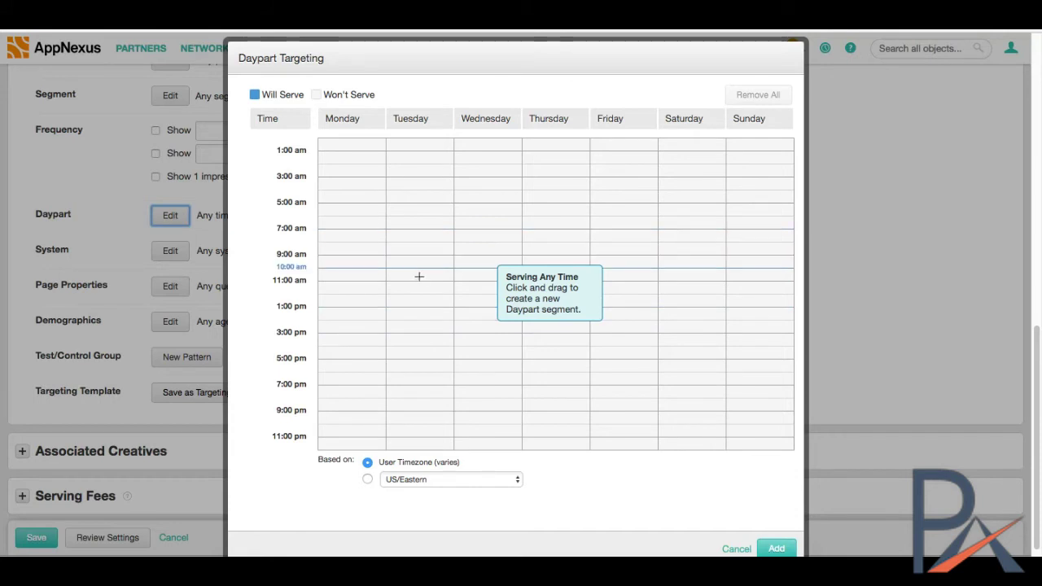
drag(419, 211, 553, 453)
drag(633, 455, 785, 454)
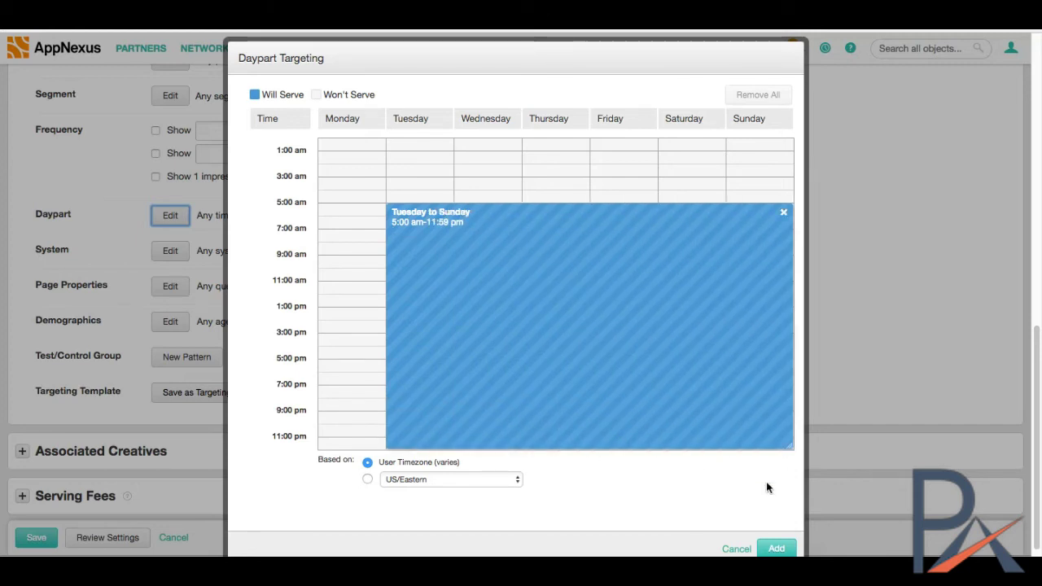
click(737, 549)
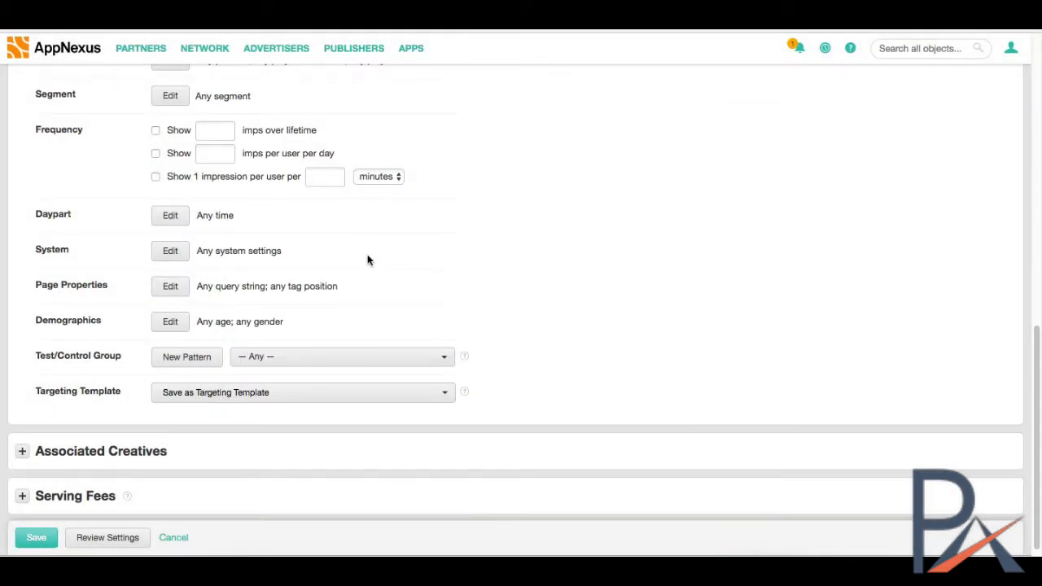
Look at System targeting, cancel it, and open the Page Properties editor
click(171, 253)
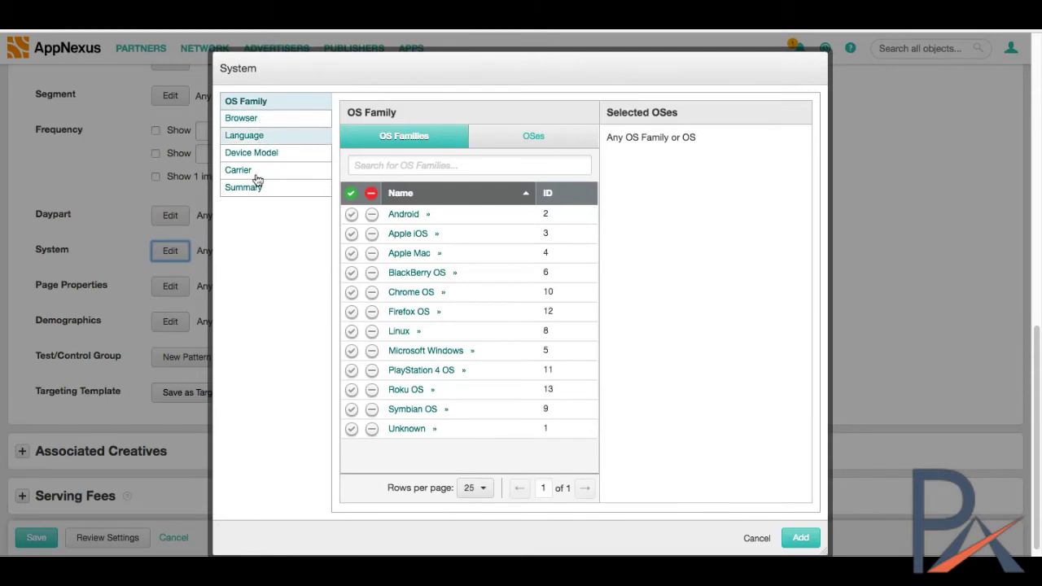
click(756, 537)
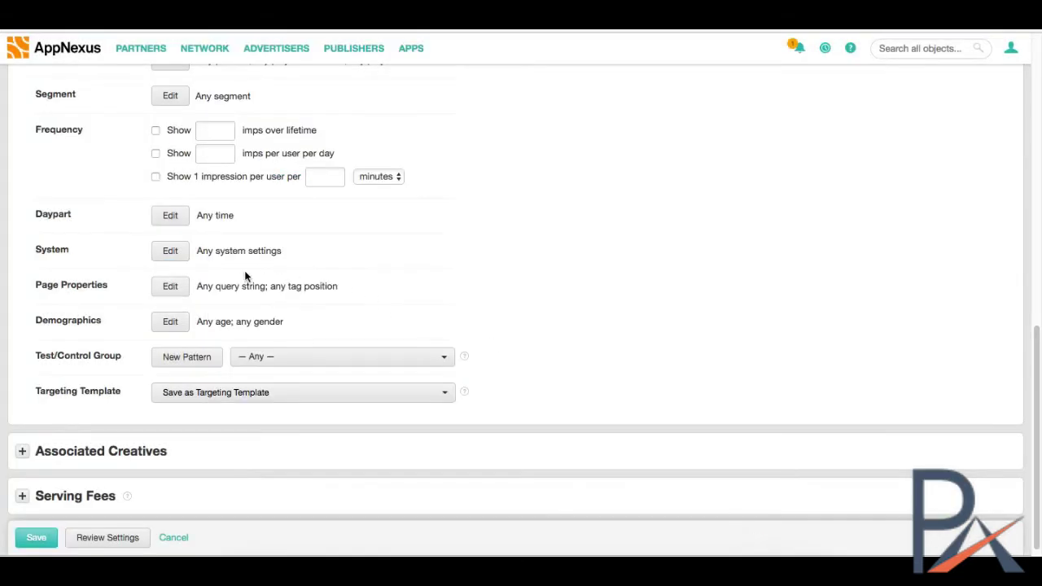
click(171, 289)
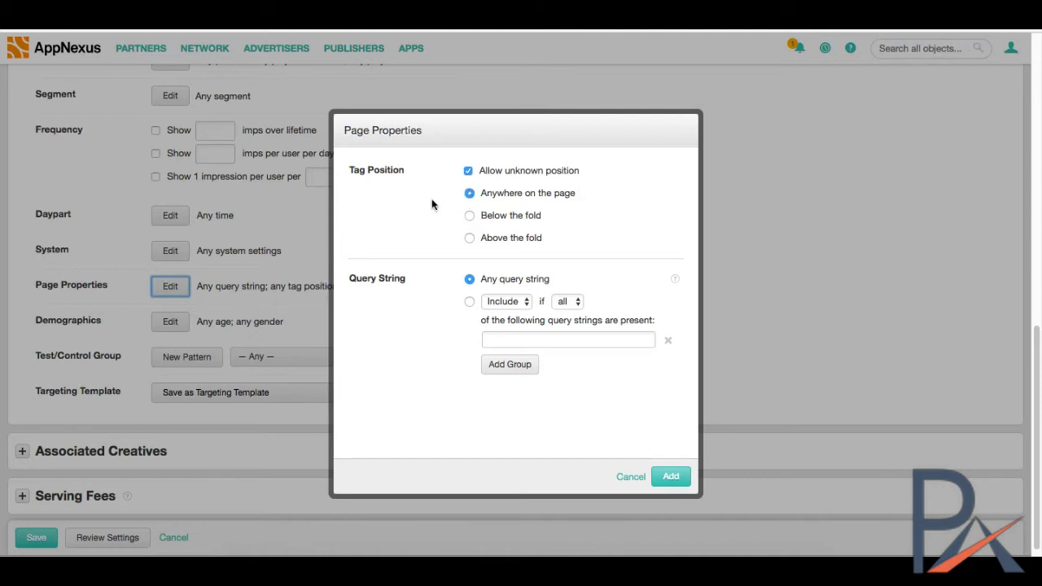
Pick Above the fold tag position, then cancel Page Properties without applying it
click(470, 240)
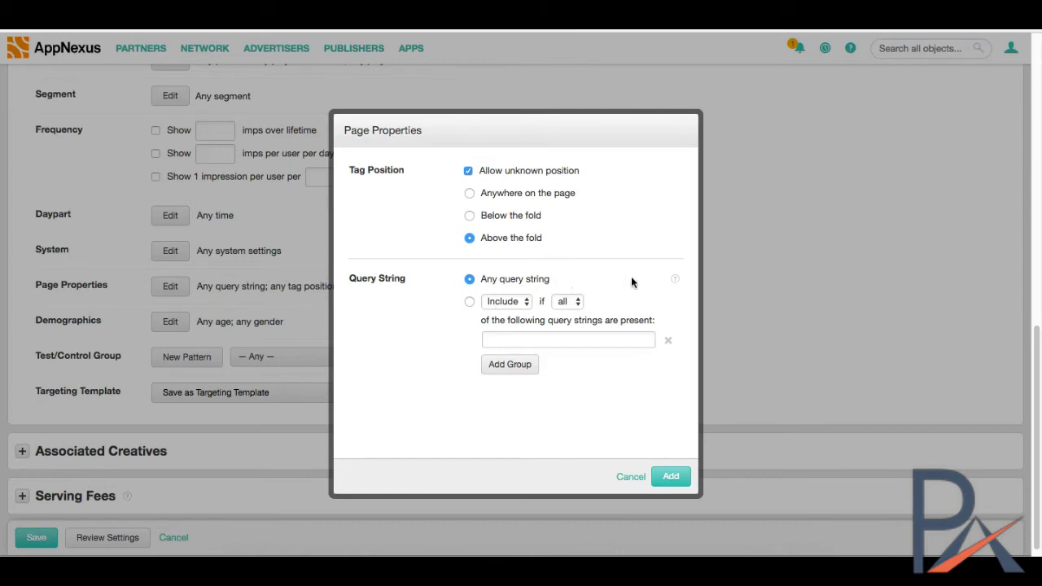
mouse_move(674, 279)
click(631, 478)
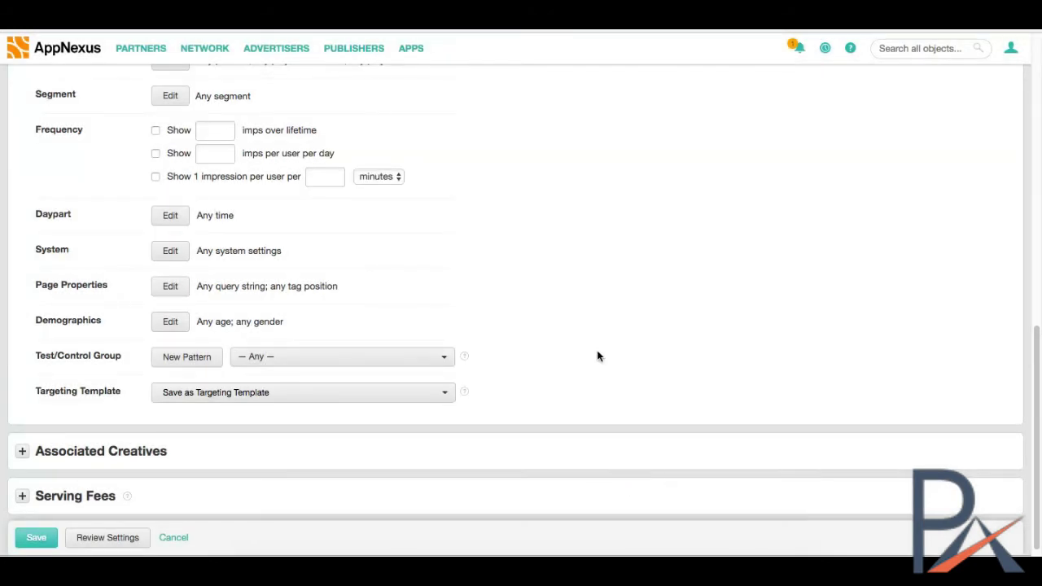
click(168, 321)
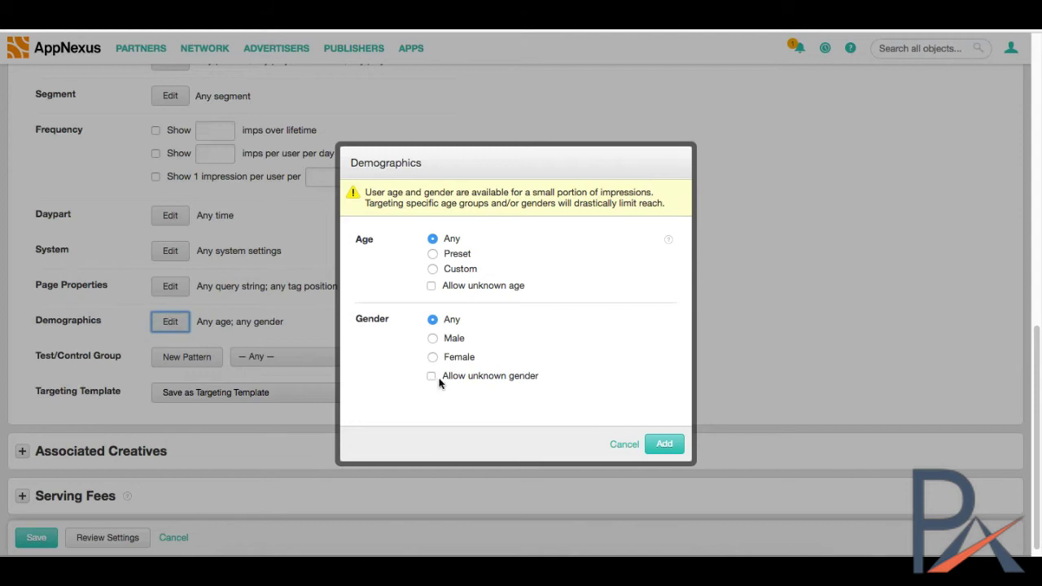
click(623, 446)
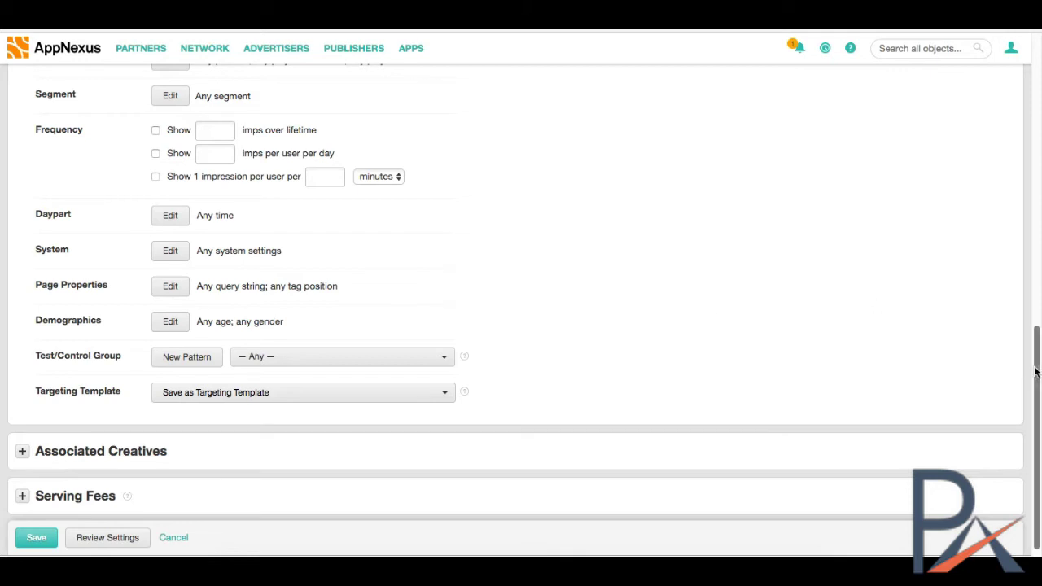
drag(1032, 369, 1035, 400)
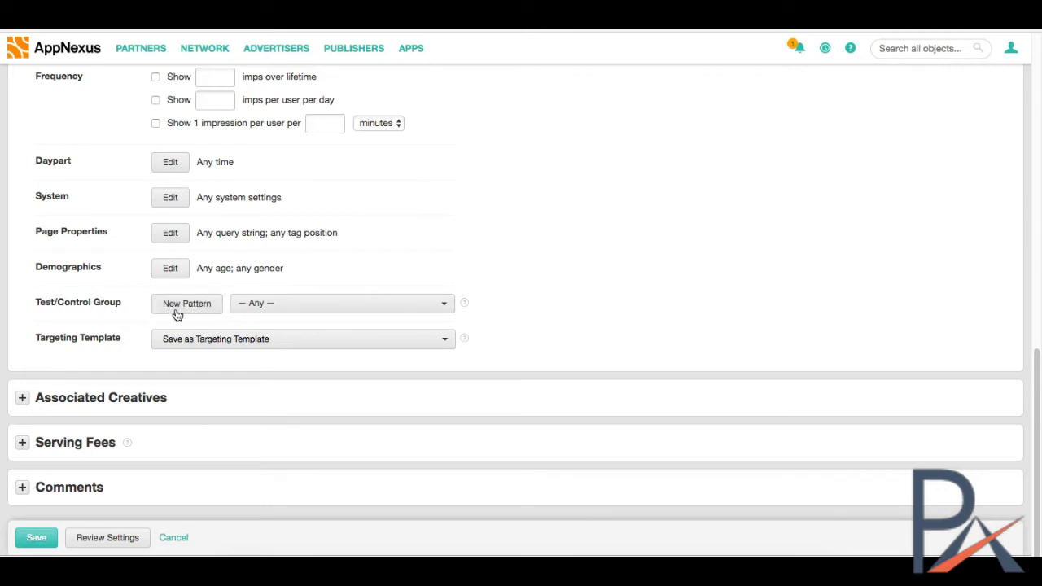
mouse_move(464, 305)
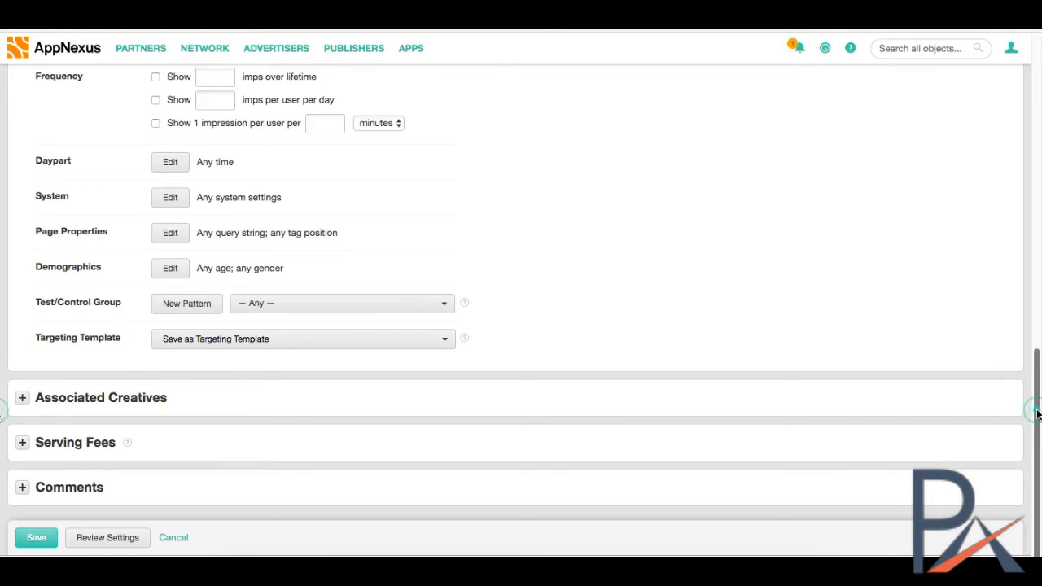
mouse_move(1036, 402)
mouse_down()
mouse_move(1036, 177)
mouse_move(1031, 411)
mouse_up()
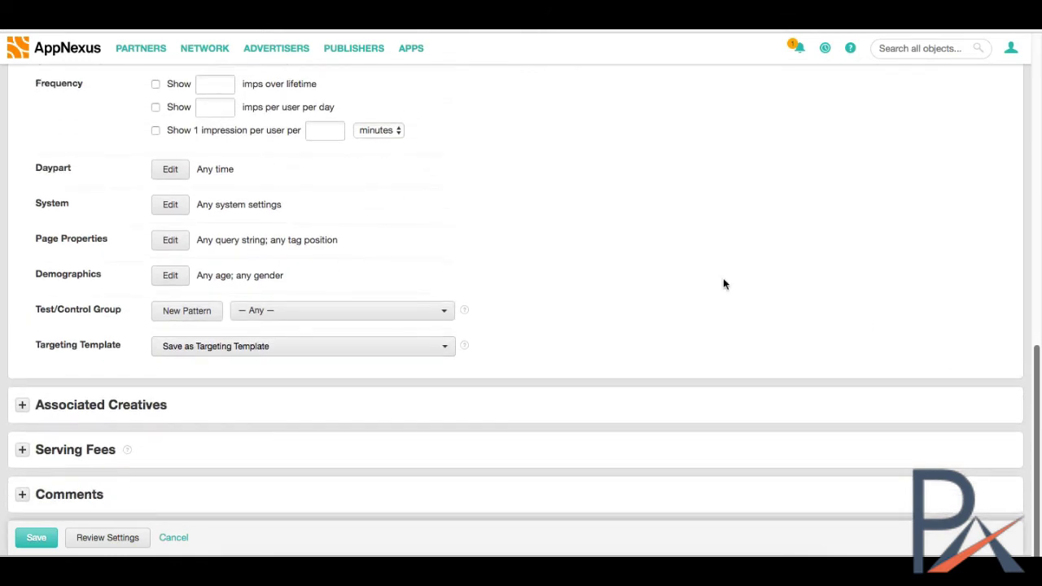
click(448, 348)
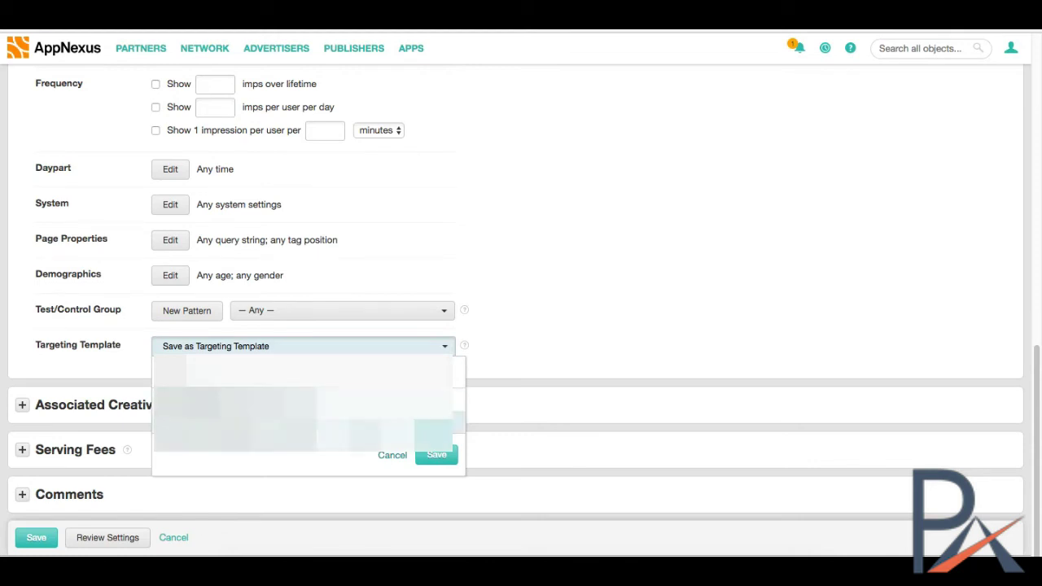
click(391, 455)
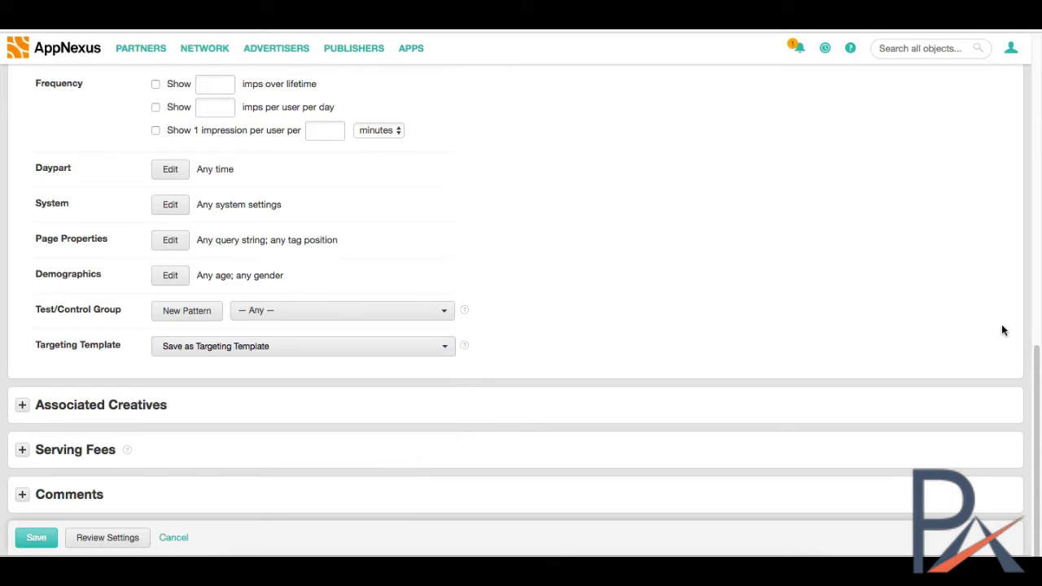
scroll(1002, 341, down, 1)
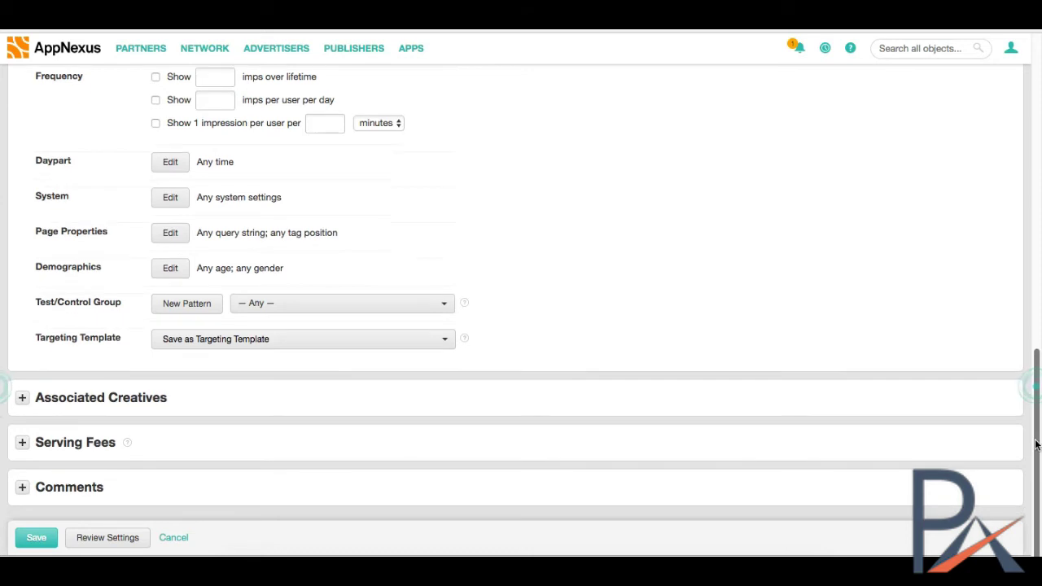
Expand Associated Creatives, close the creative list without adding any, and collapse the section
click(23, 398)
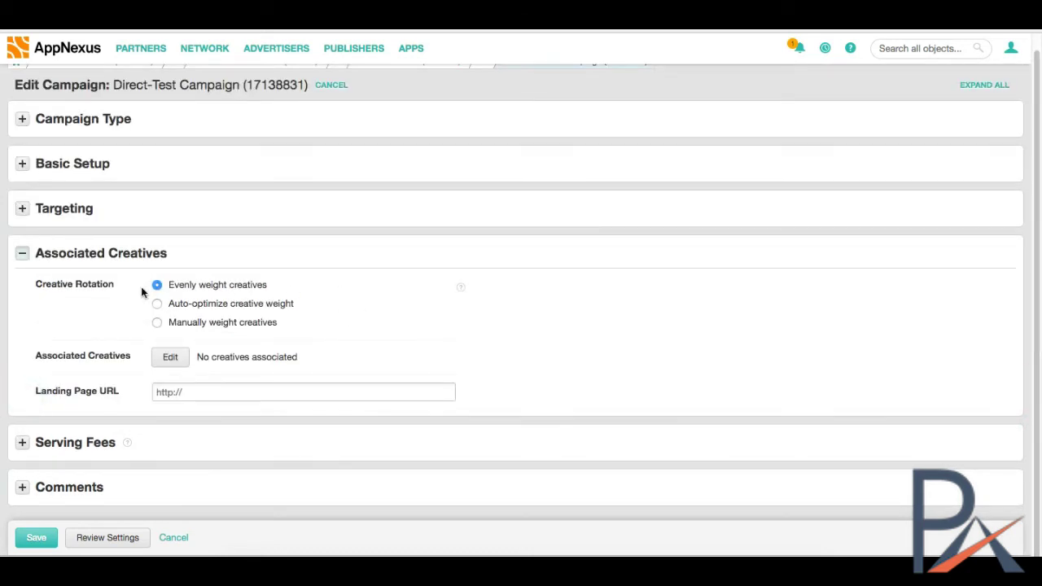
click(183, 361)
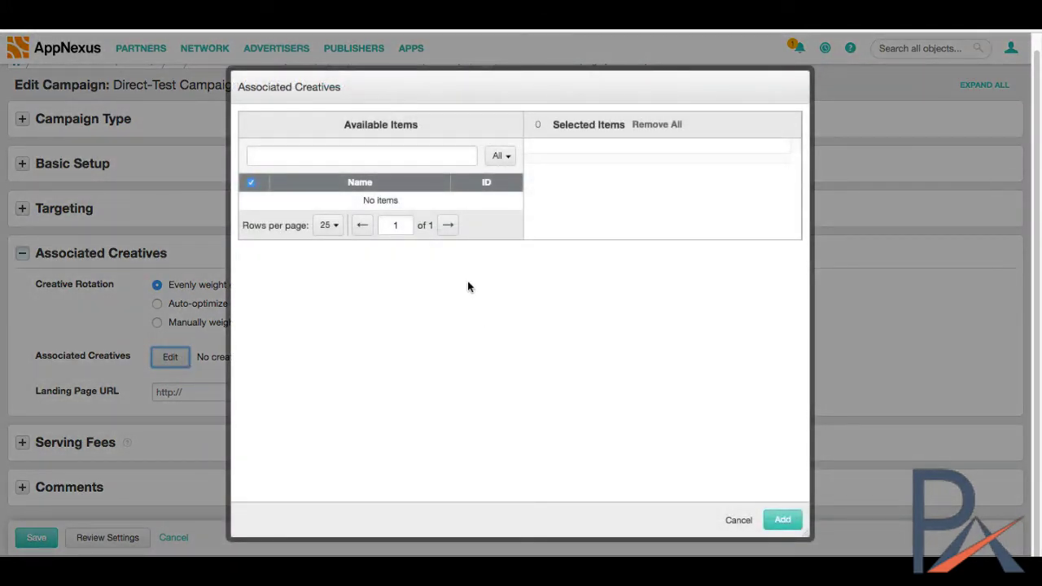
click(738, 520)
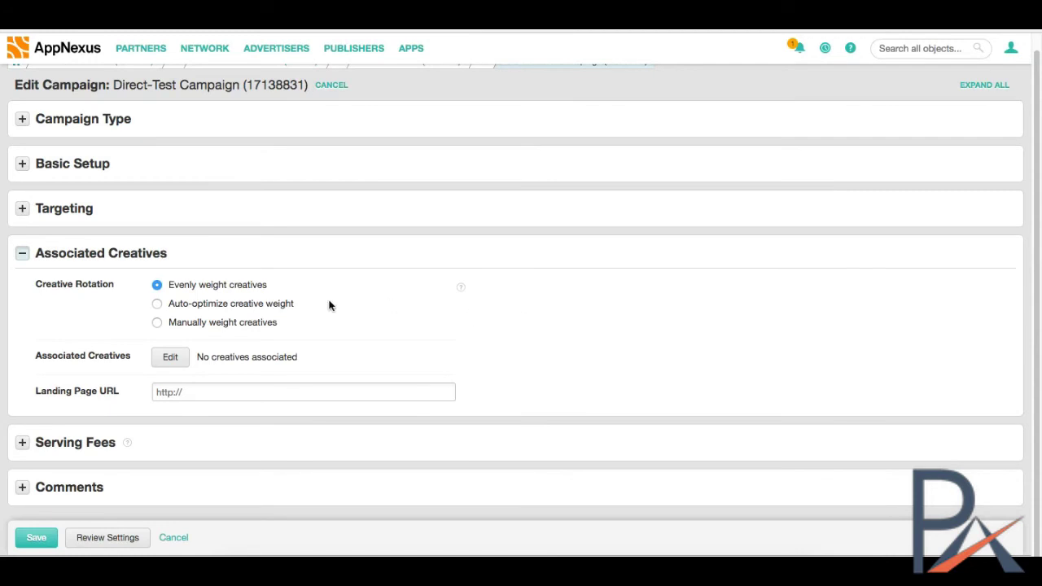
click(22, 254)
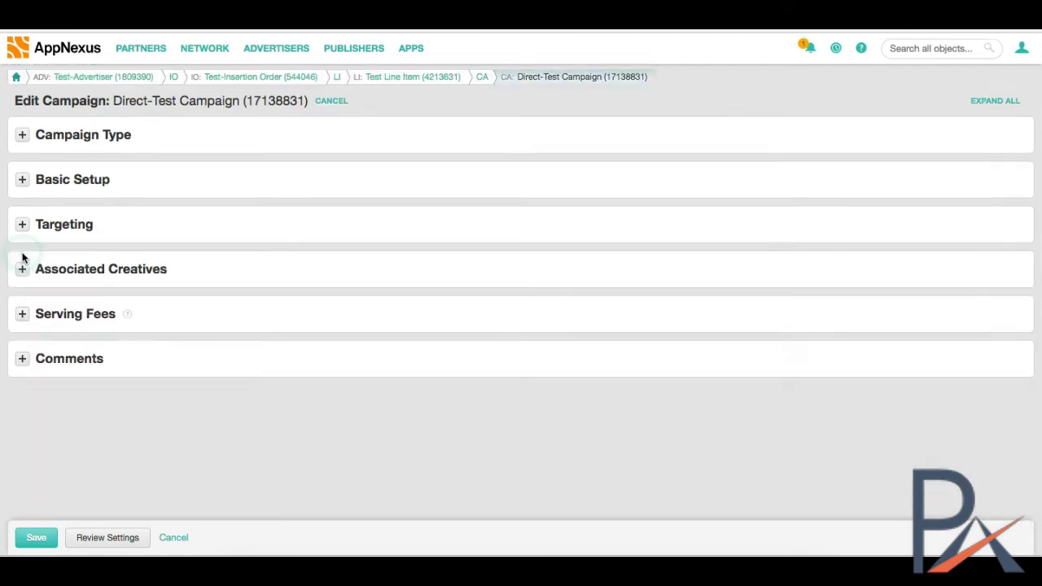
Expand and collapse the Serving Fees and Comments sections
click(22, 314)
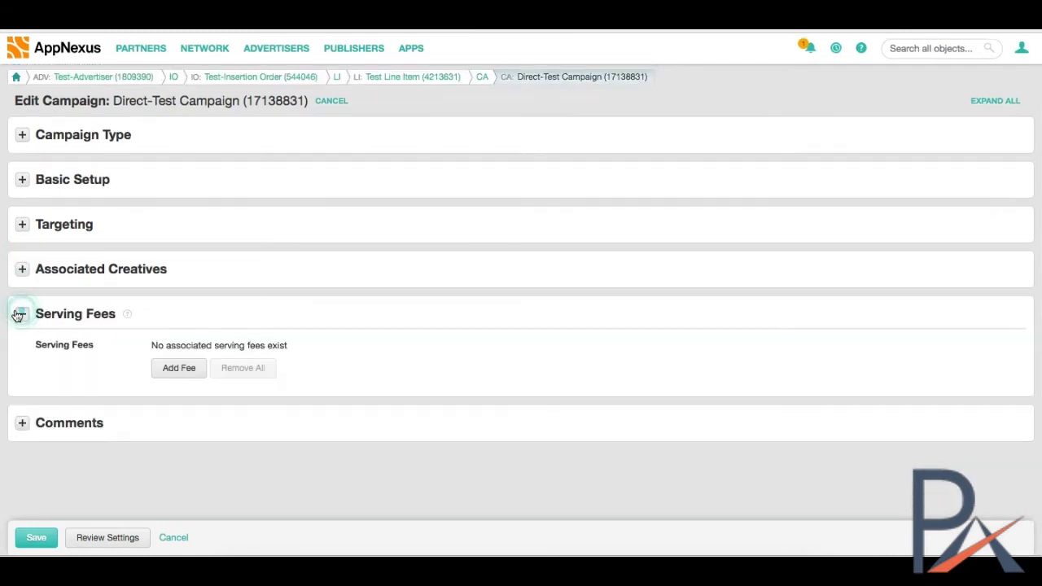
mouse_move(127, 317)
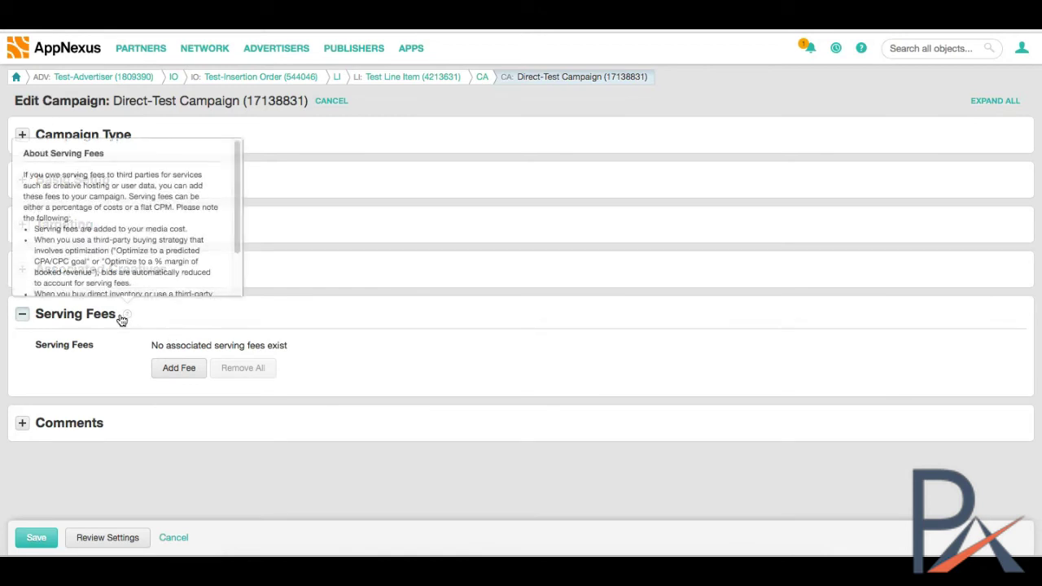
click(23, 319)
click(23, 359)
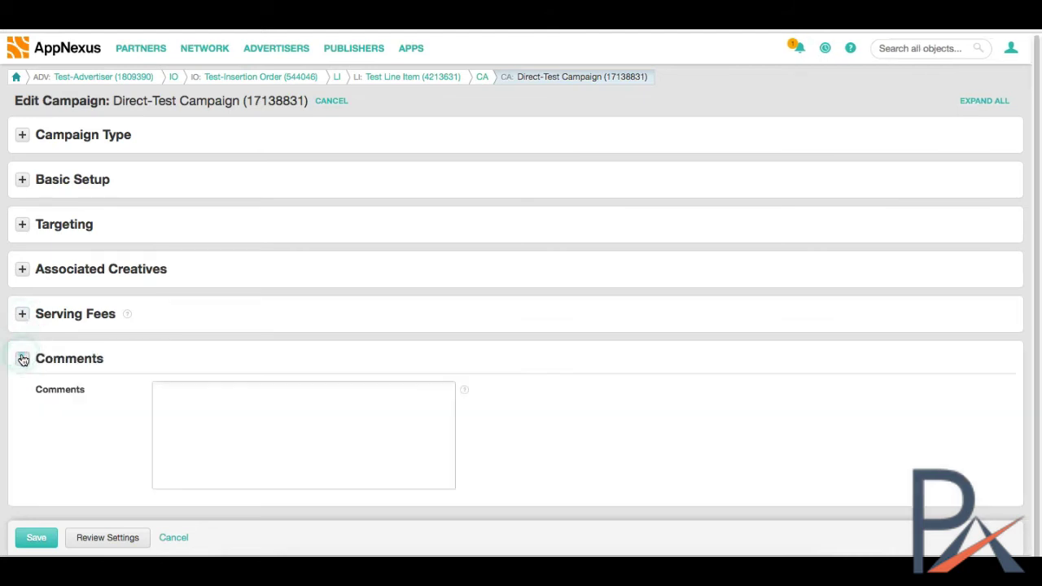
click(23, 359)
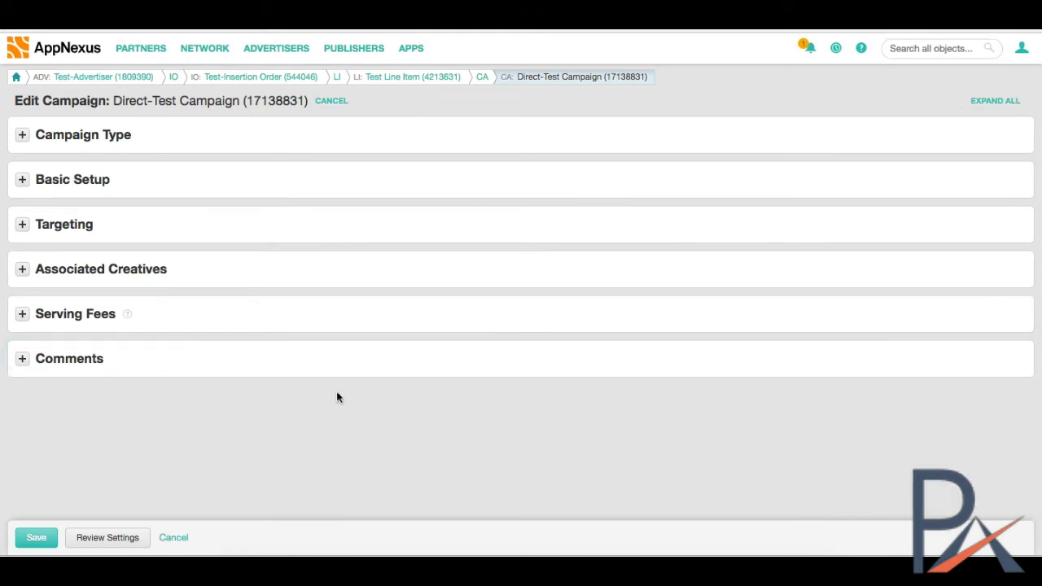
Discard the campaign edits and go to Test-Advertiser's Creative Manager
click(174, 537)
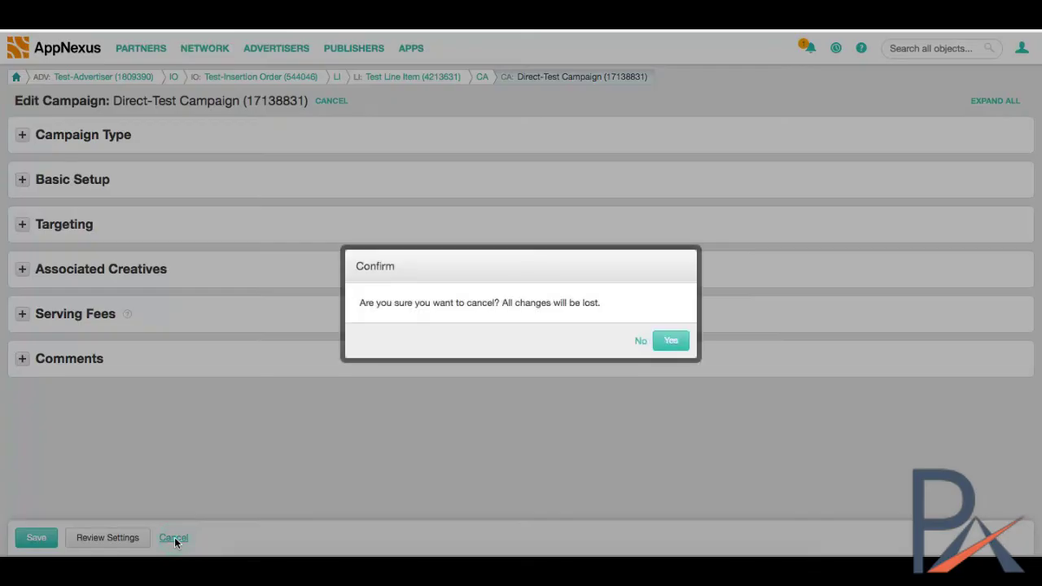
click(668, 339)
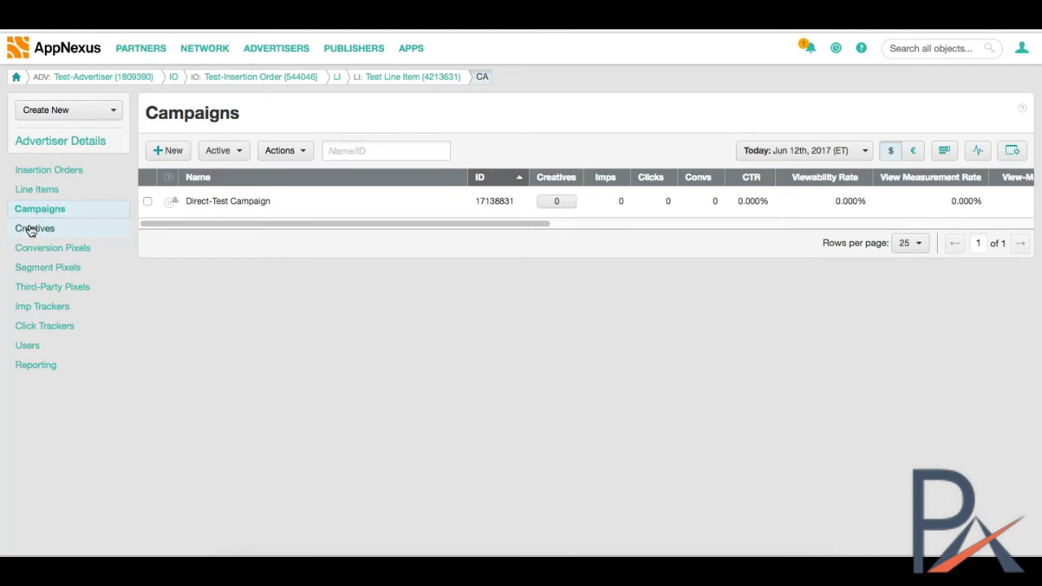
click(30, 231)
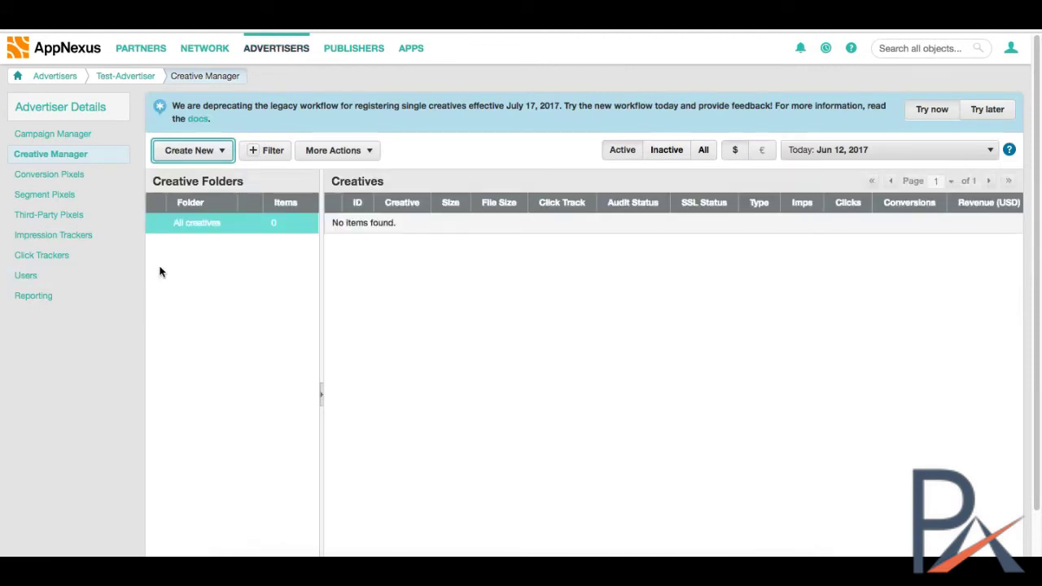
Start a new Banner creative from the Create New menu in Creative Manager
click(221, 155)
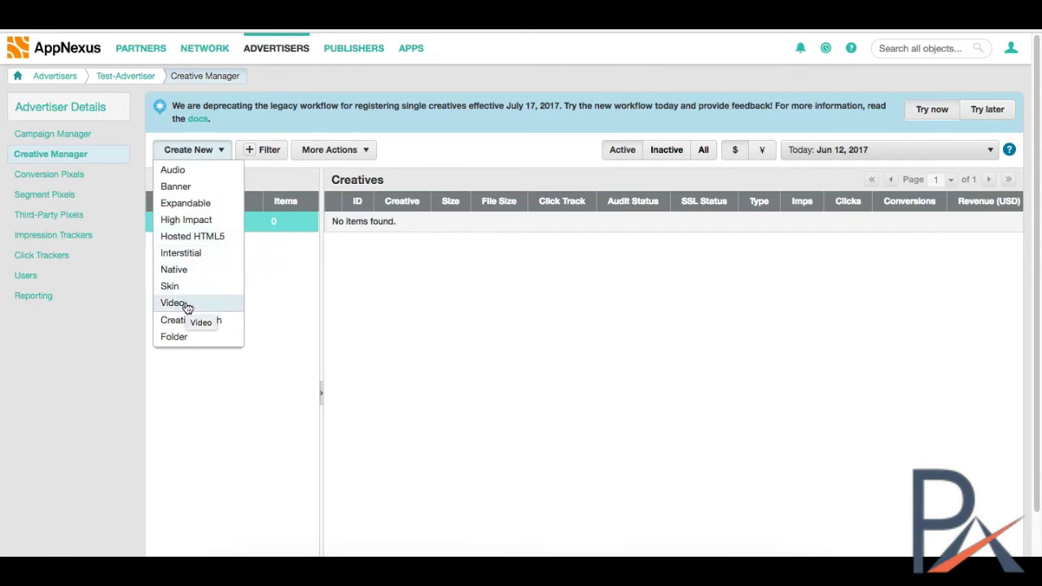
click(187, 190)
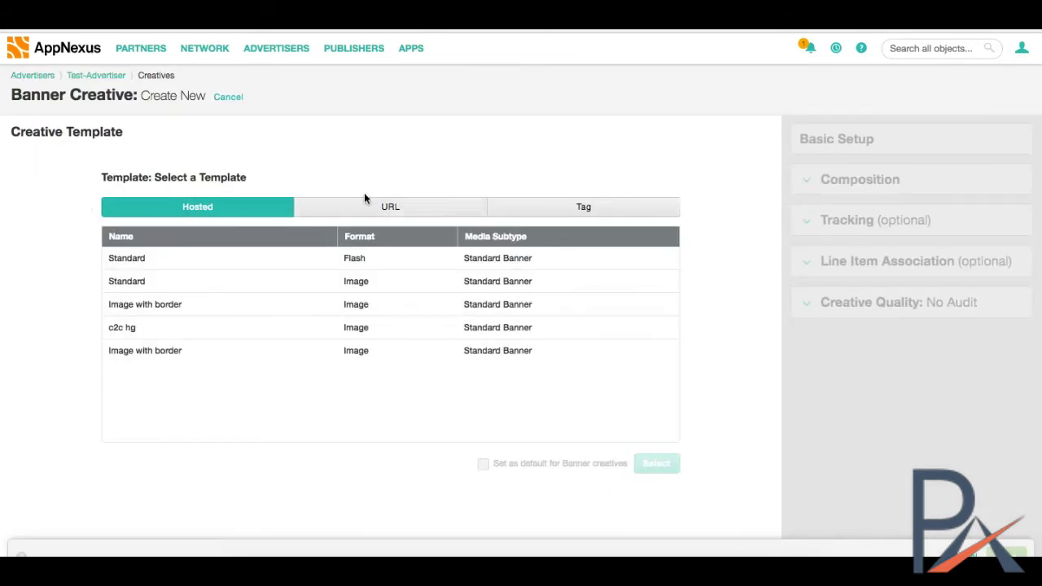
Compare the URL, Tag and Hosted banner templates, briefly trying the Standard JavaScript tag template
click(389, 209)
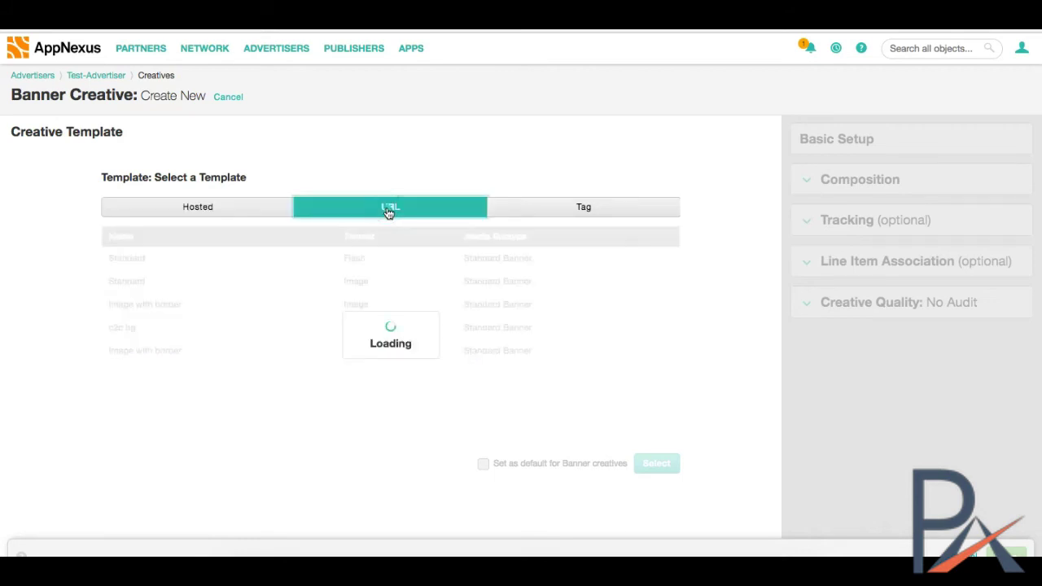
click(544, 213)
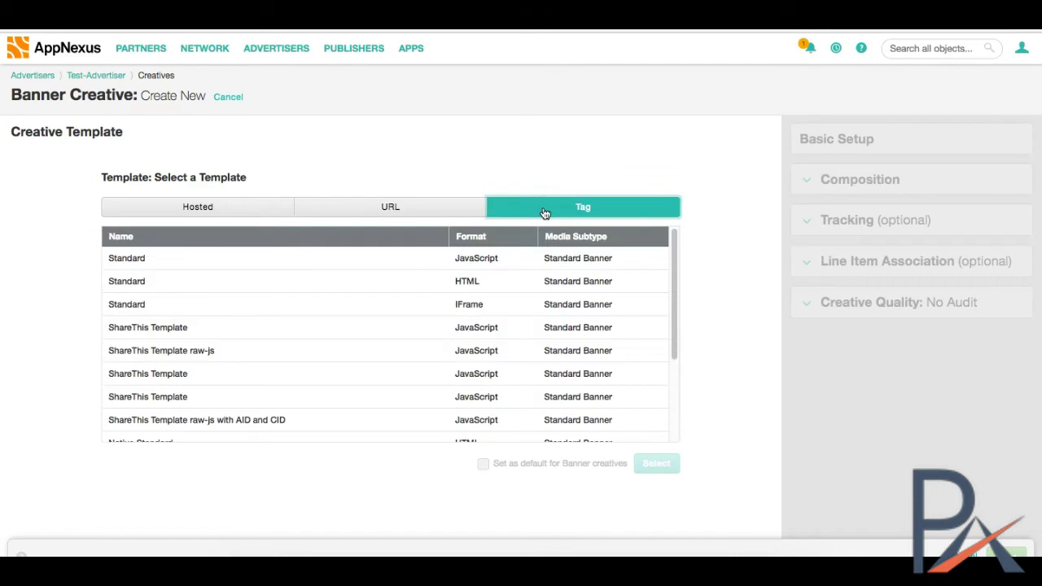
click(205, 209)
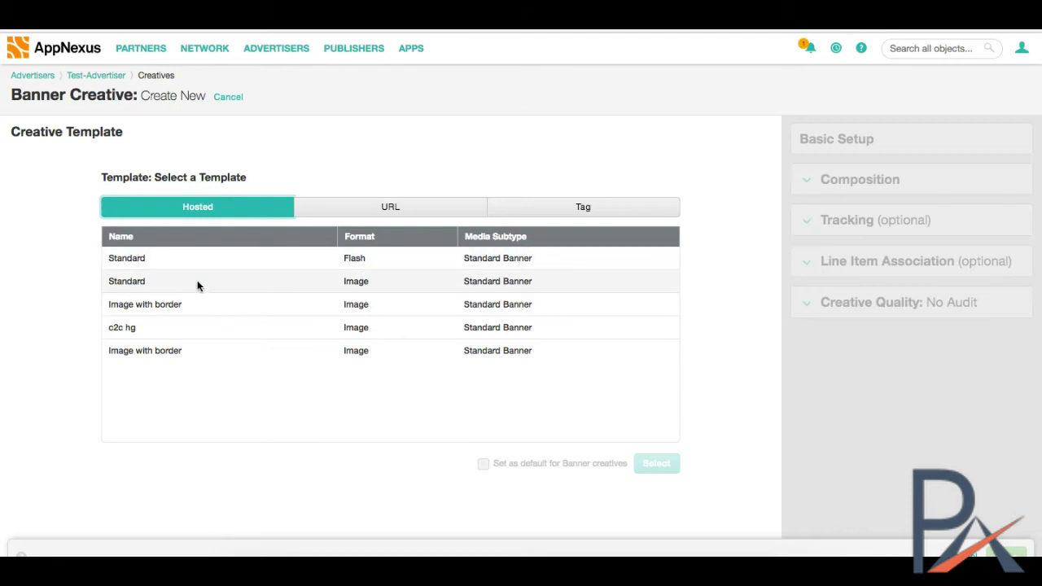
click(574, 208)
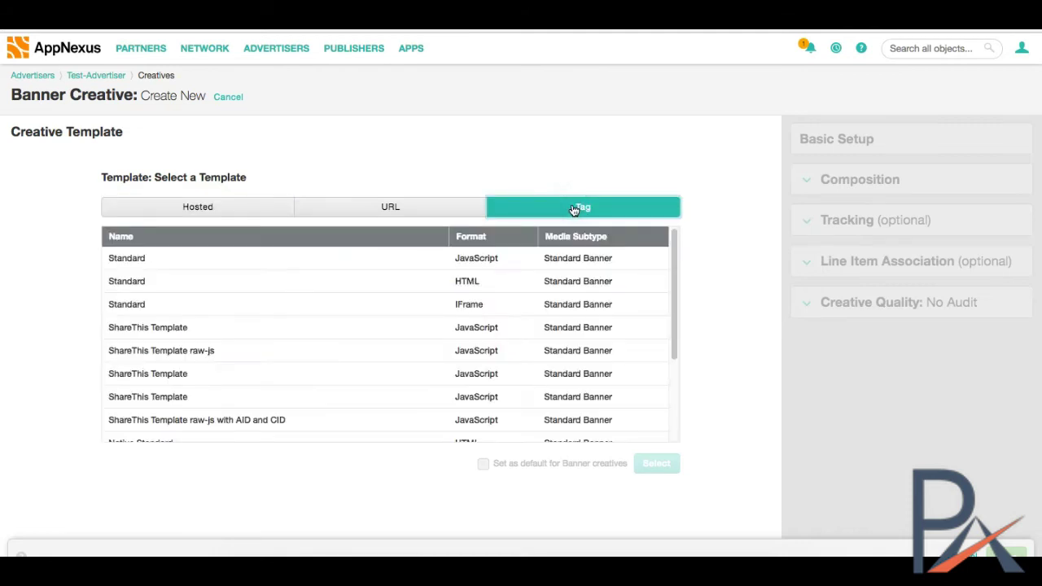
click(357, 258)
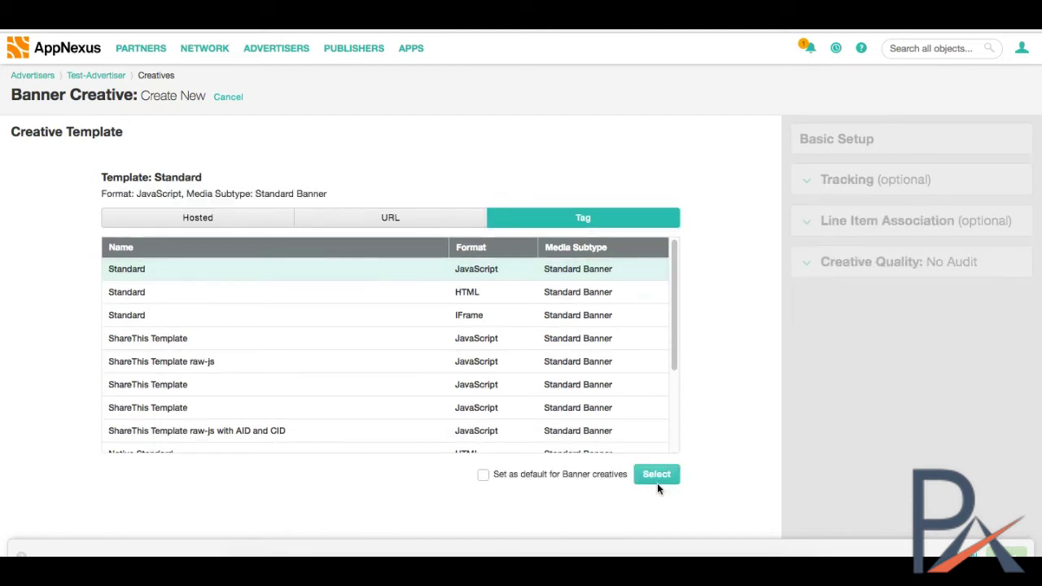
click(366, 215)
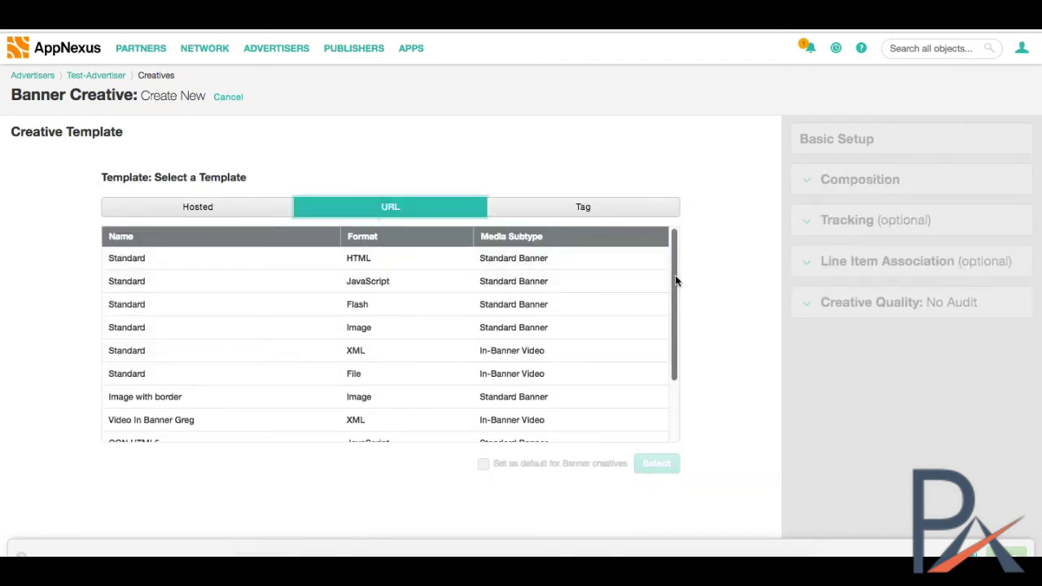
drag(674, 280, 677, 249)
Choose the Hosted Standard Image template for the banner
click(192, 213)
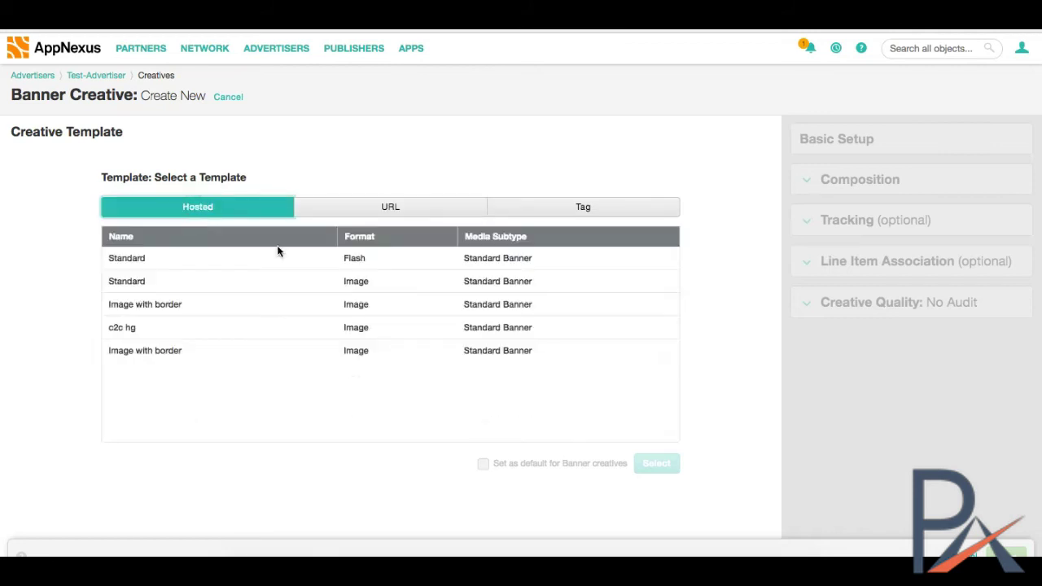
click(221, 261)
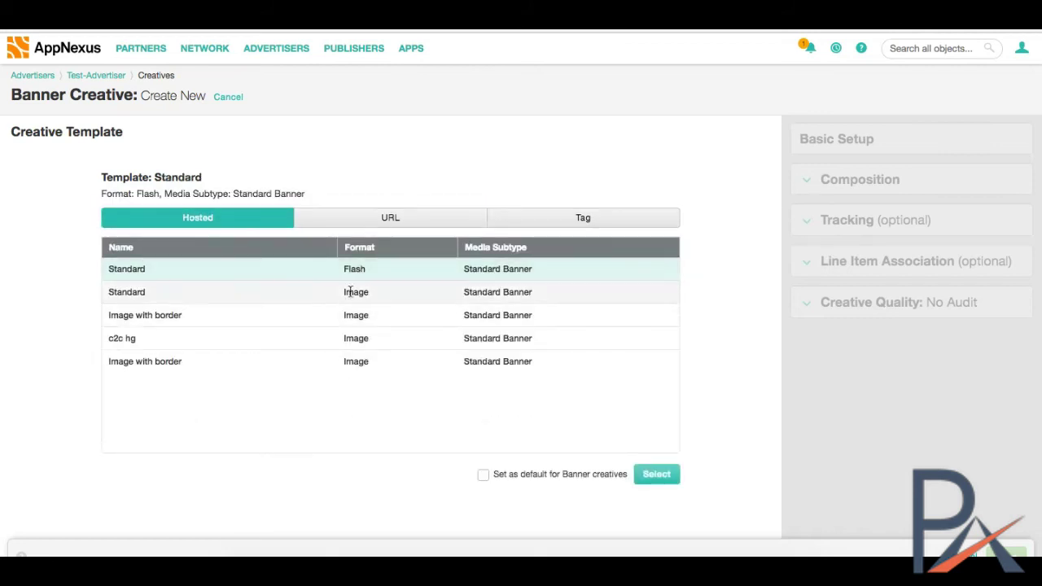
click(218, 288)
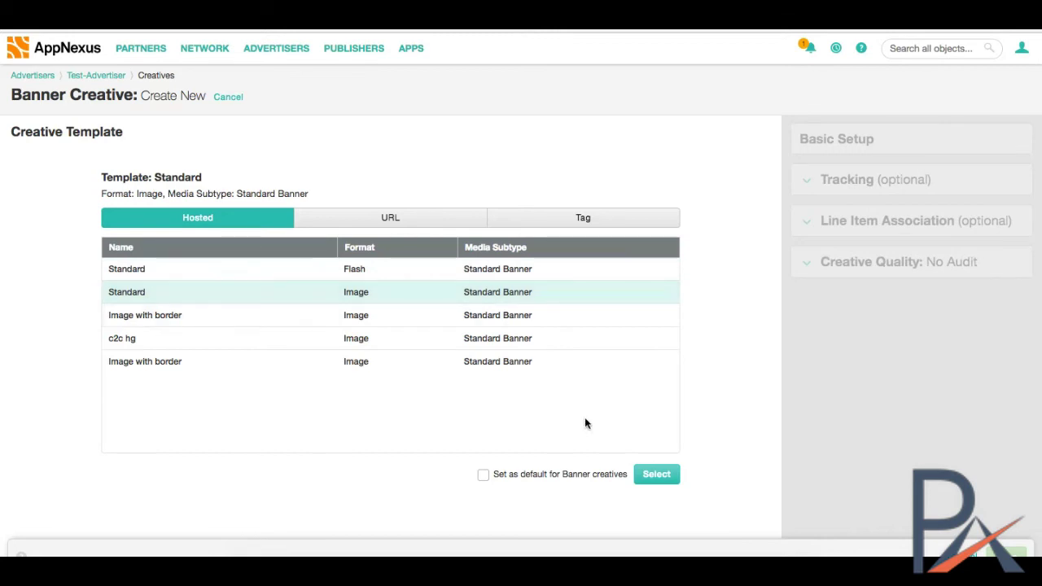
click(657, 474)
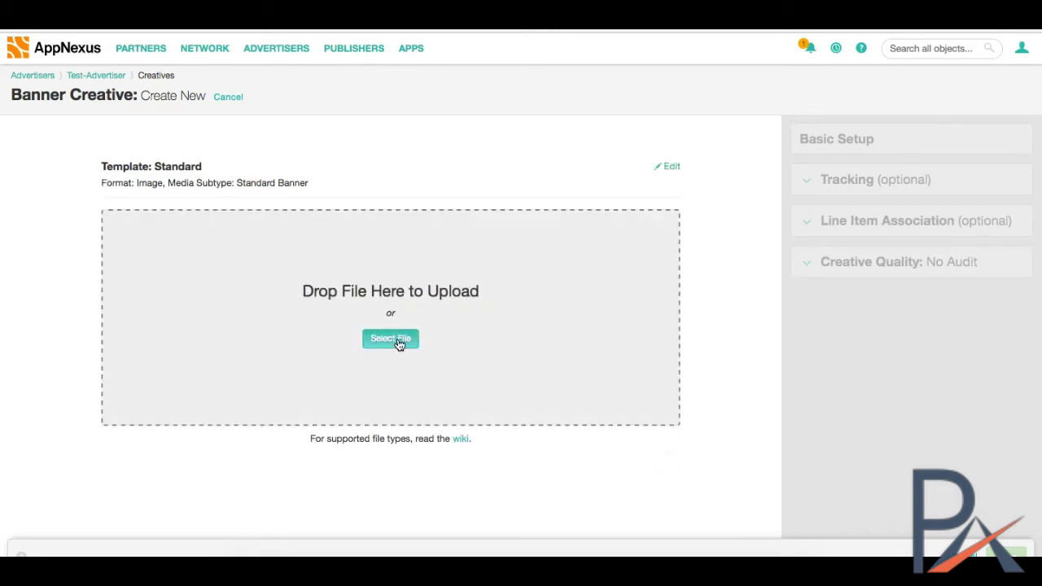
Upload 300x250 -Test Banner.jpg from Google Drive as the banner image
click(399, 341)
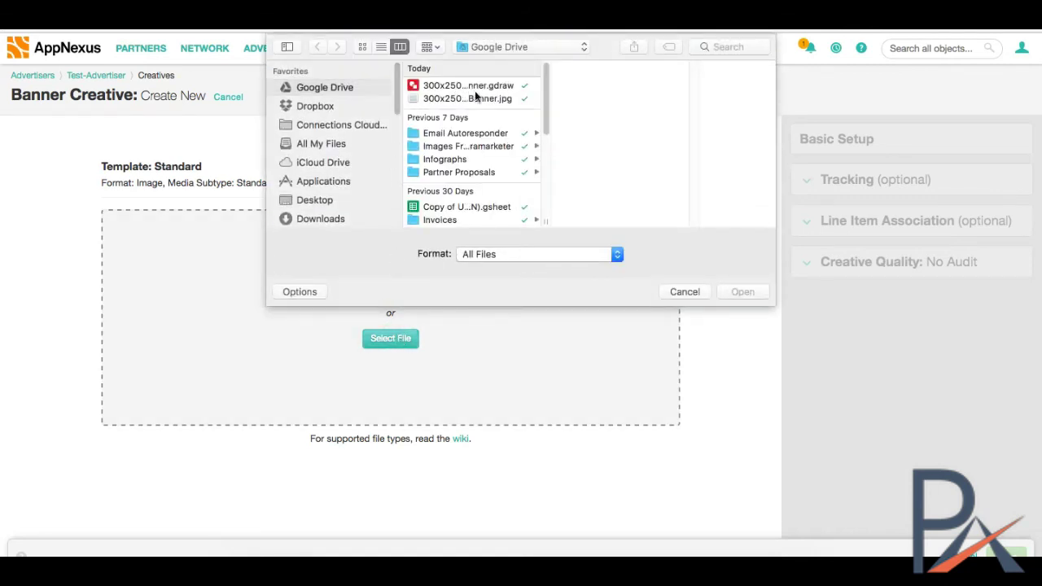
click(477, 99)
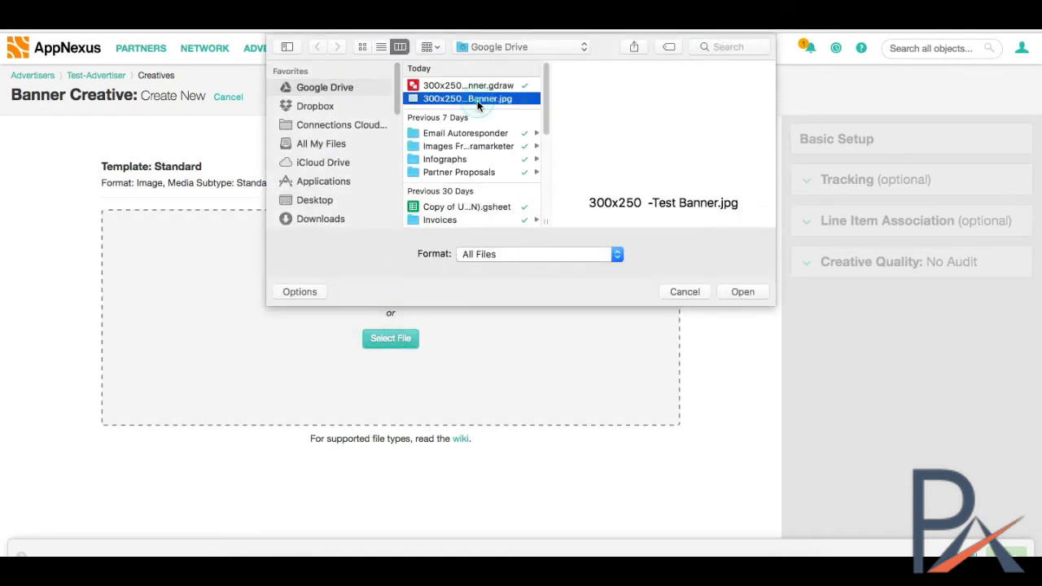
click(741, 292)
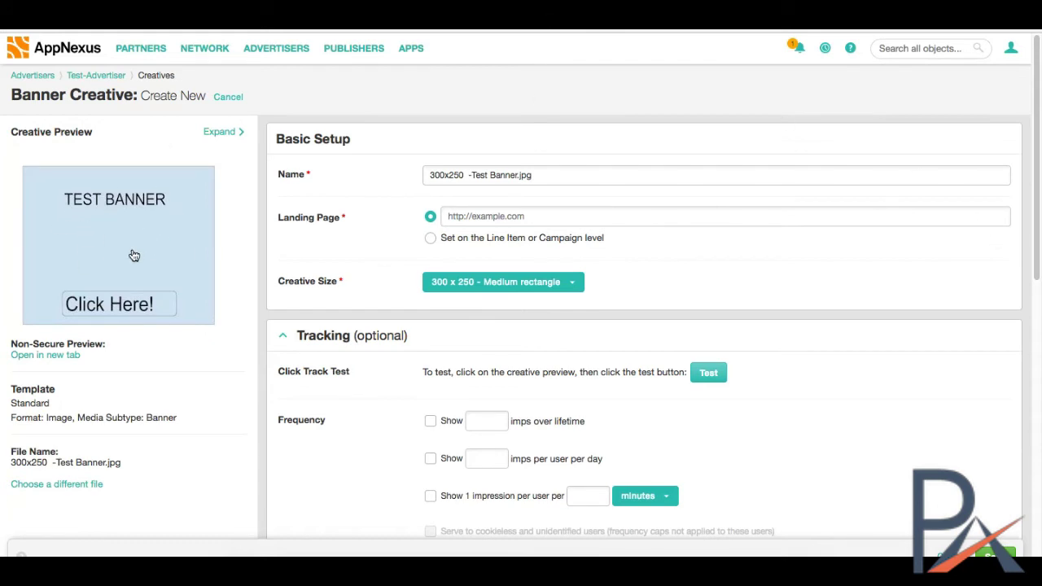
click(537, 213)
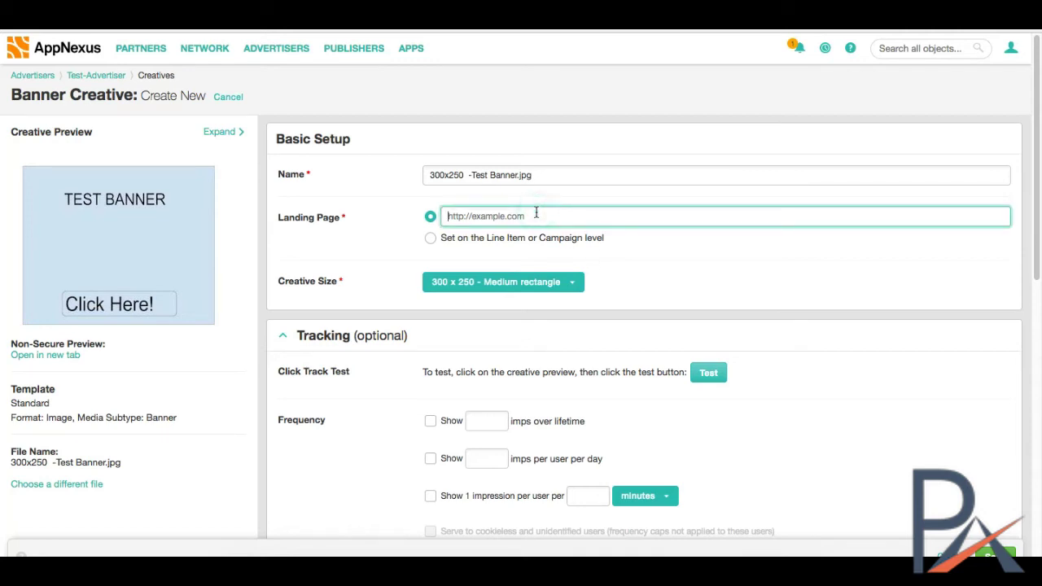
text(http:)
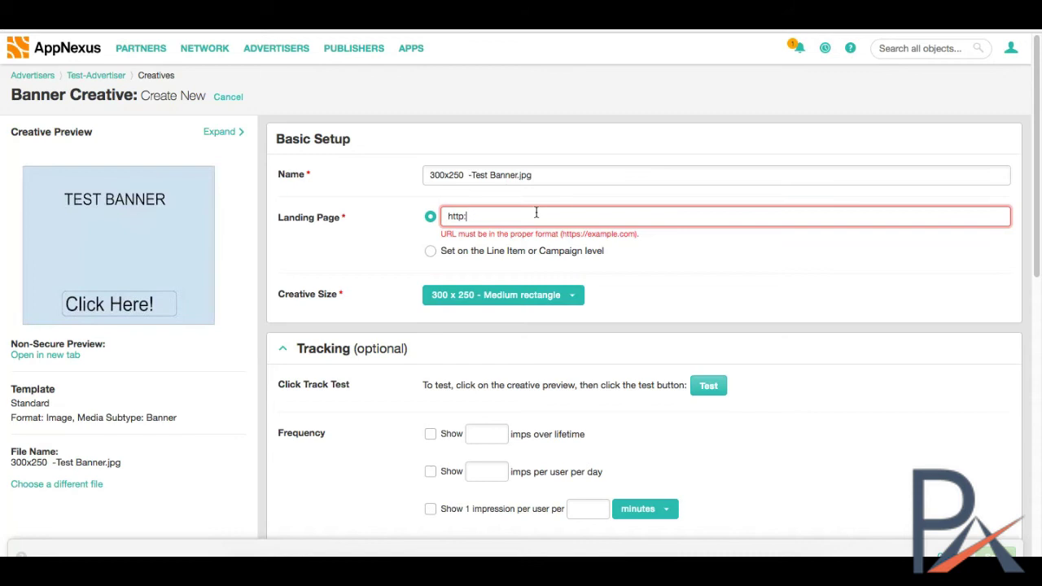
key(BackSpace)
text(s://example.com)
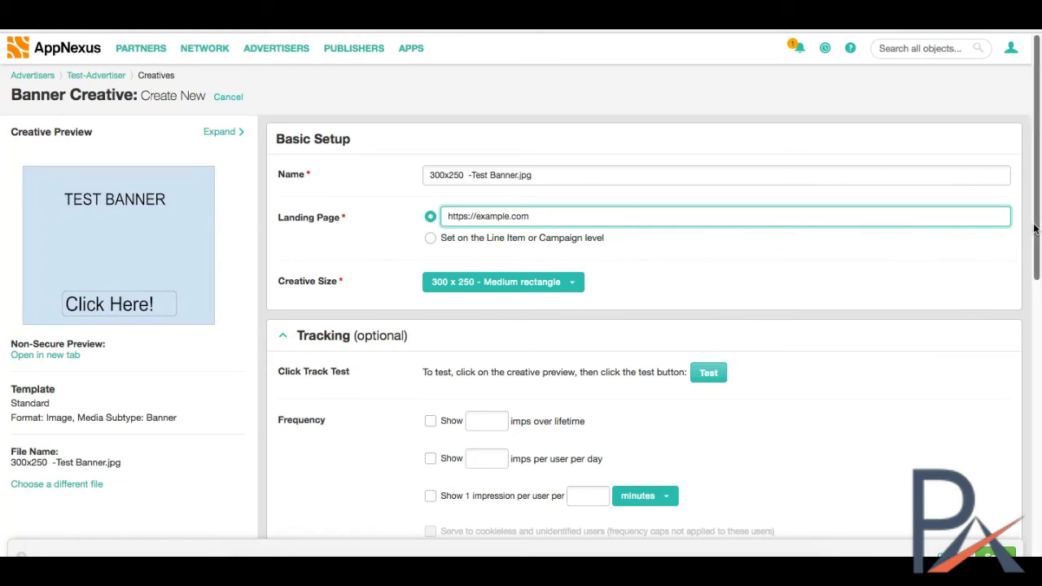
mouse_move(1034, 228)
mouse_down()
mouse_move(1032, 281)
mouse_move(1029, 227)
mouse_up()
click(574, 284)
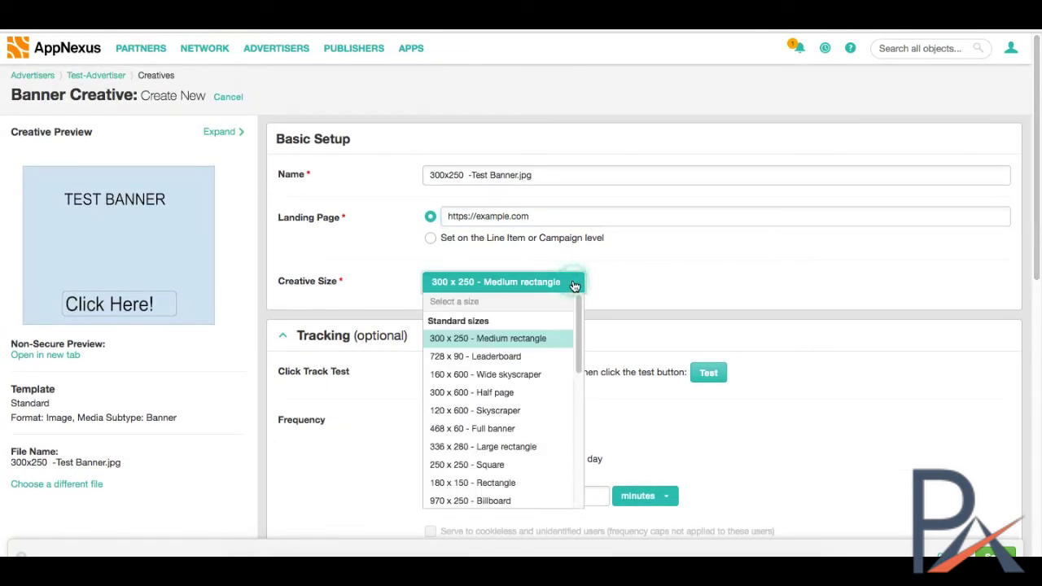
click(671, 279)
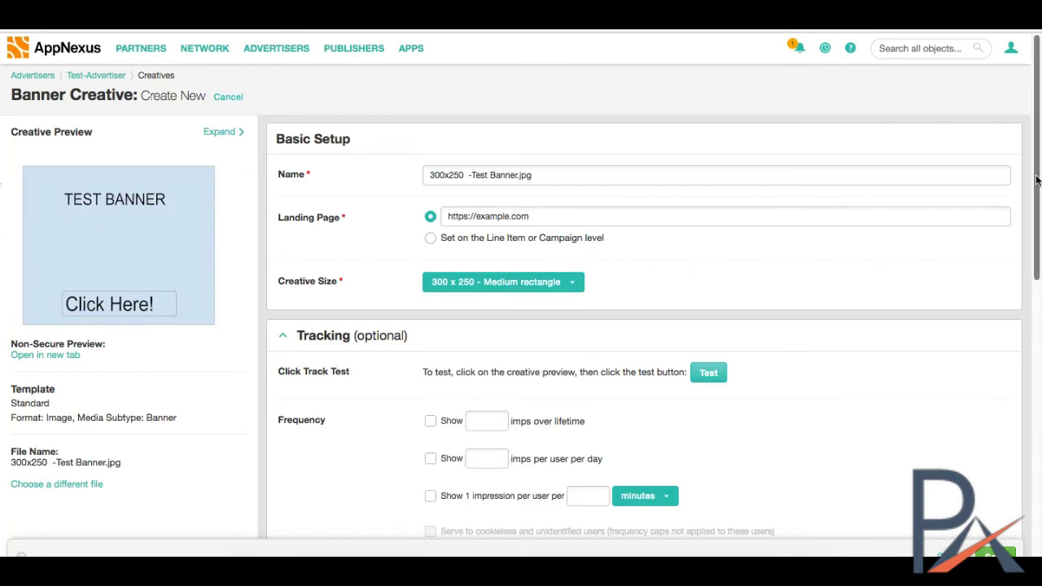
Try the third-party pixel formats, leaving Image URL selected, and scroll down to Creative Quality
mouse_move(1036, 180)
mouse_down()
mouse_move(1032, 368)
mouse_move(1039, 179)
mouse_up()
drag(1038, 146, 1040, 245)
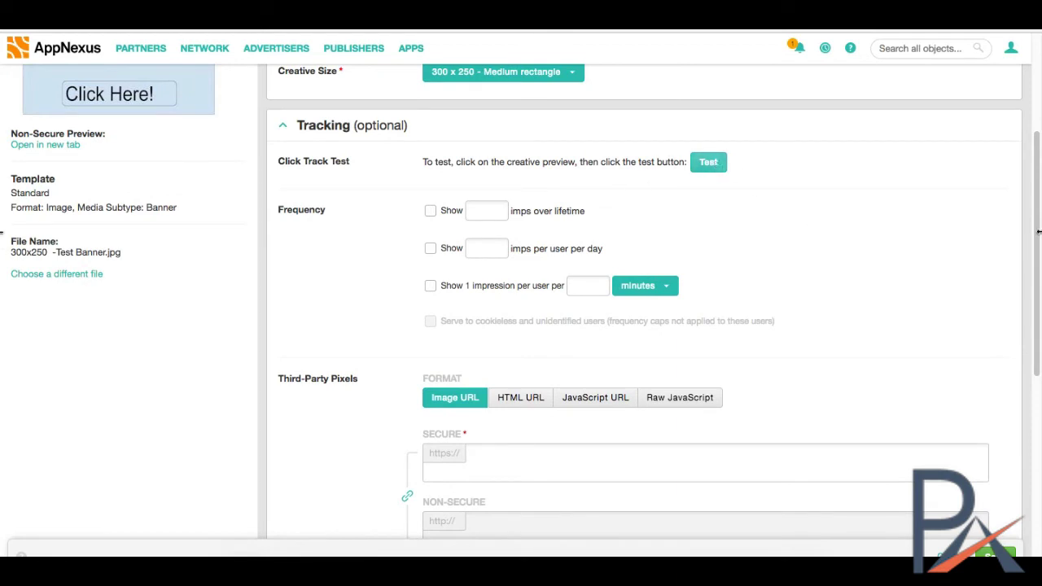
drag(1037, 195, 1031, 318)
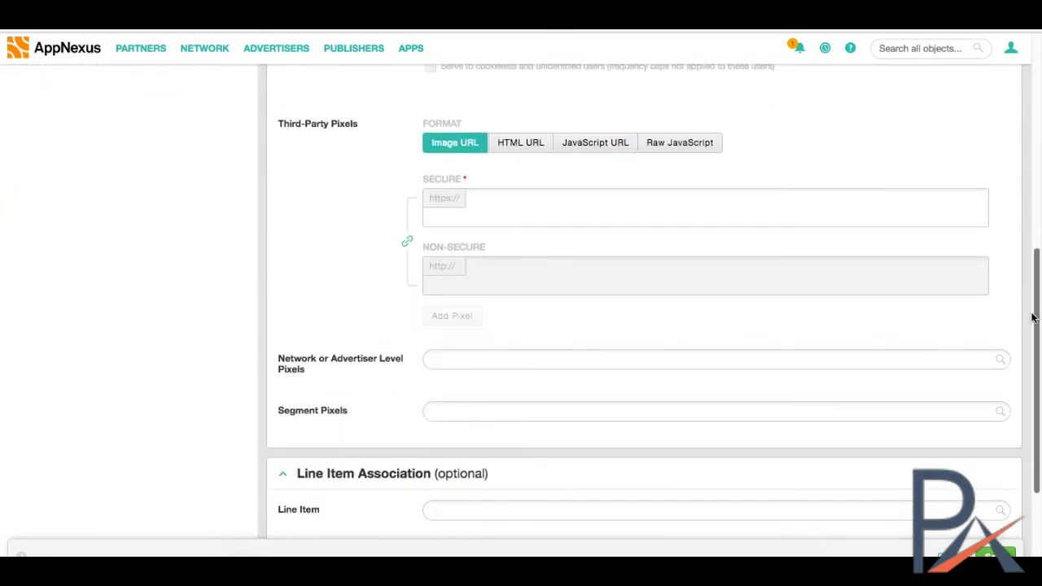
click(606, 144)
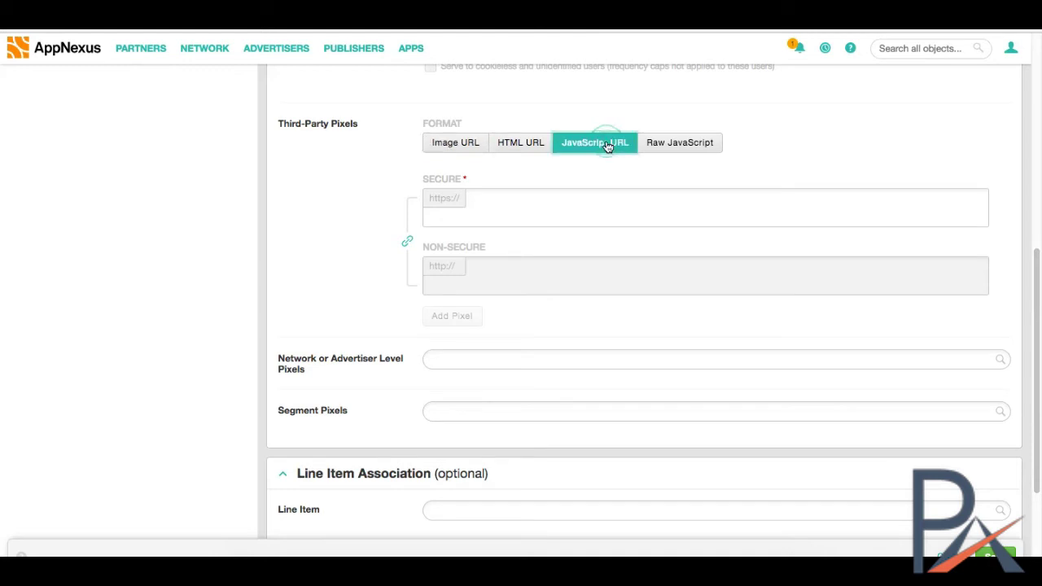
click(681, 142)
click(444, 212)
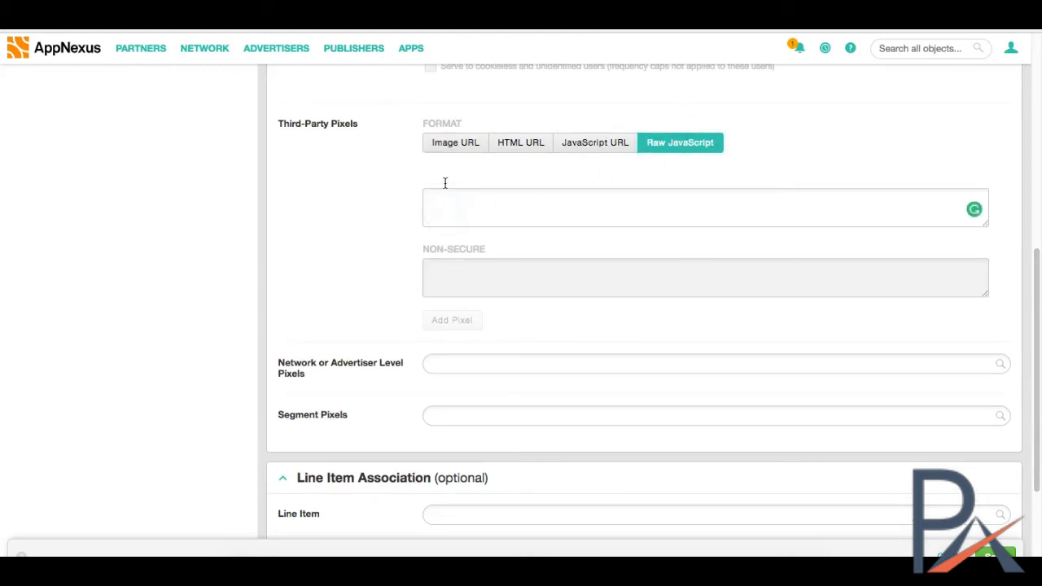
click(454, 145)
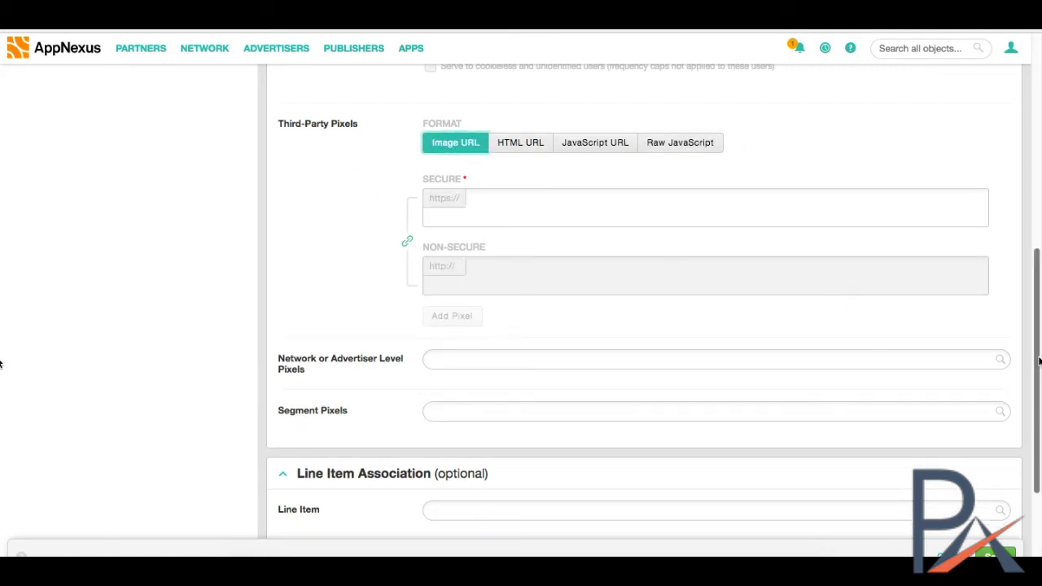
scroll(1038, 359, down, 3)
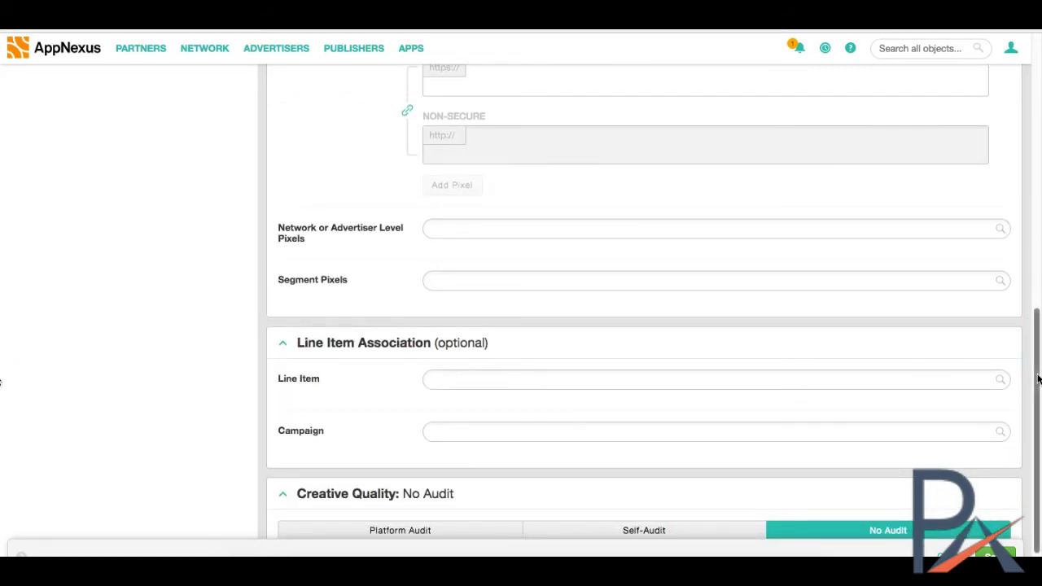
scroll(1038, 379, down, 2)
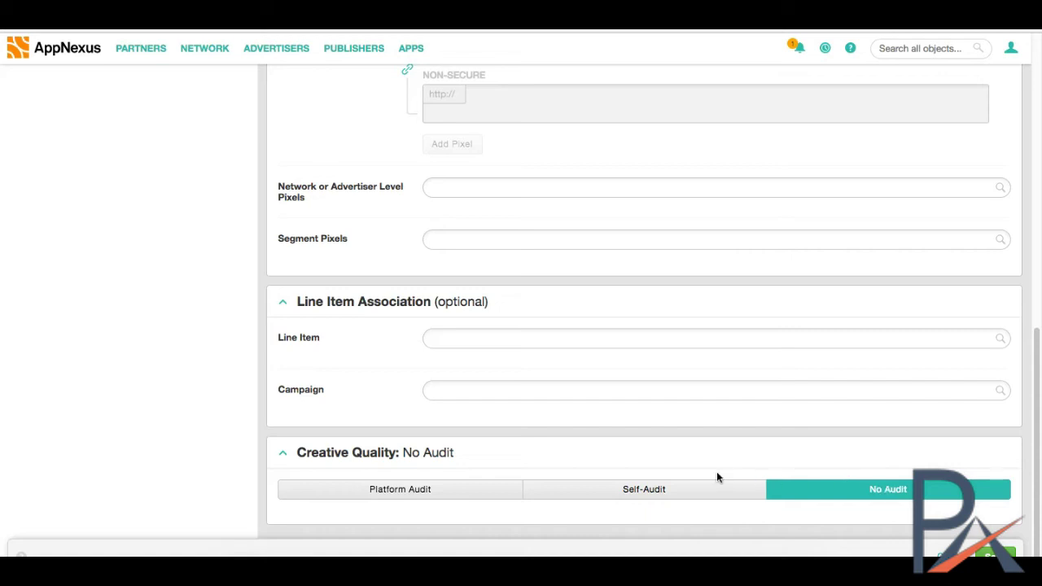
Set Creative Quality to Platform Audit with the 1 Day Audit ($1 USD) priority
click(644, 491)
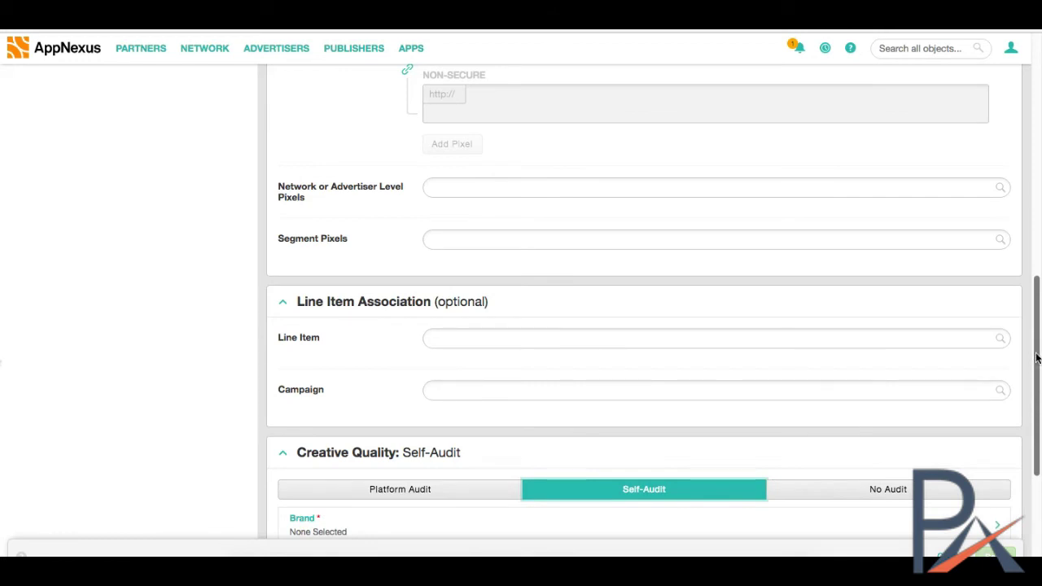
drag(1037, 358, 1034, 453)
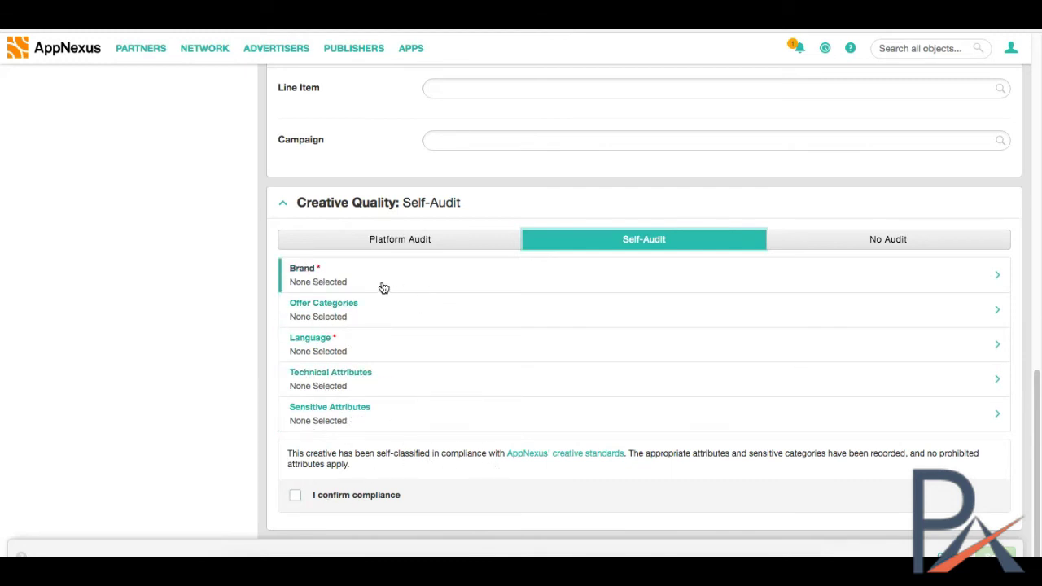
click(420, 243)
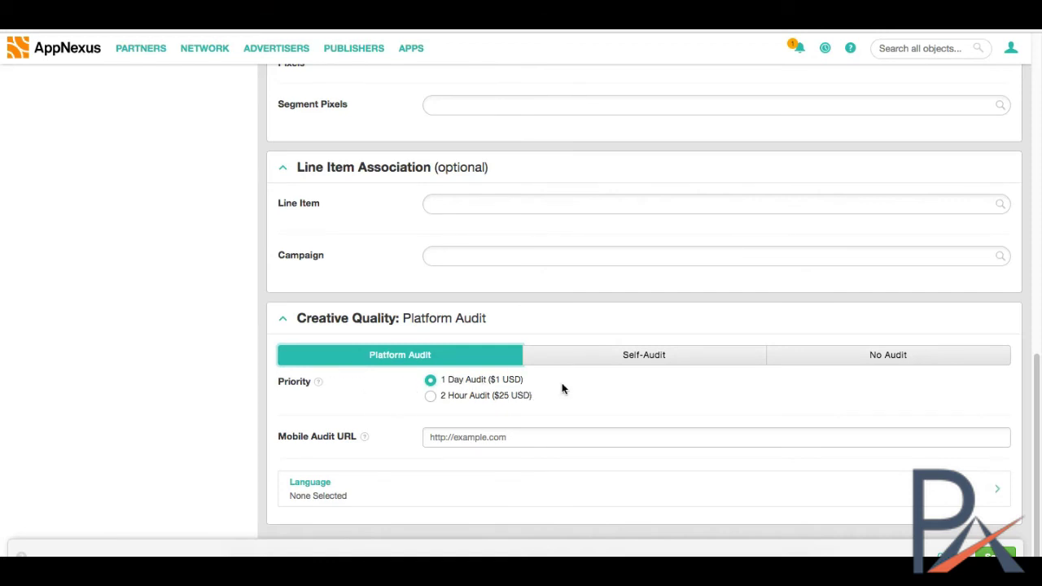
mouse_move(317, 381)
click(431, 397)
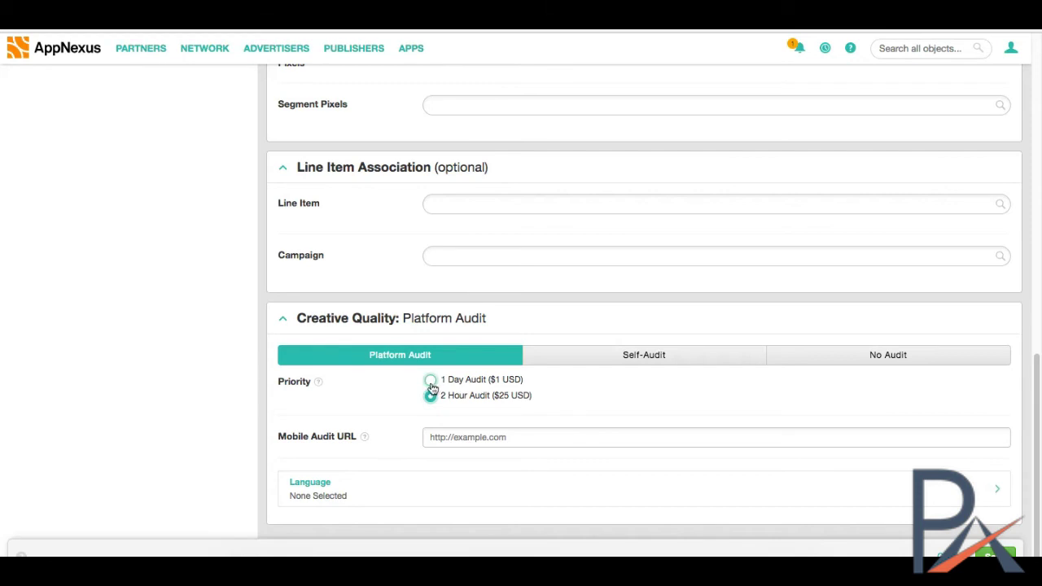
click(431, 380)
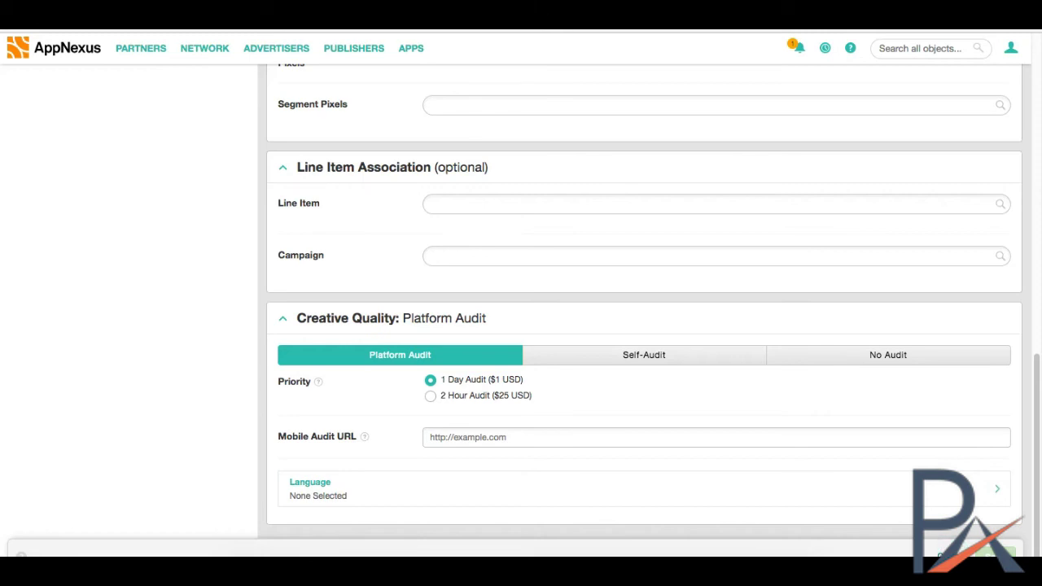
Return to the creatives list and open the advertiser's Conversion Pixels page
click(988, 553)
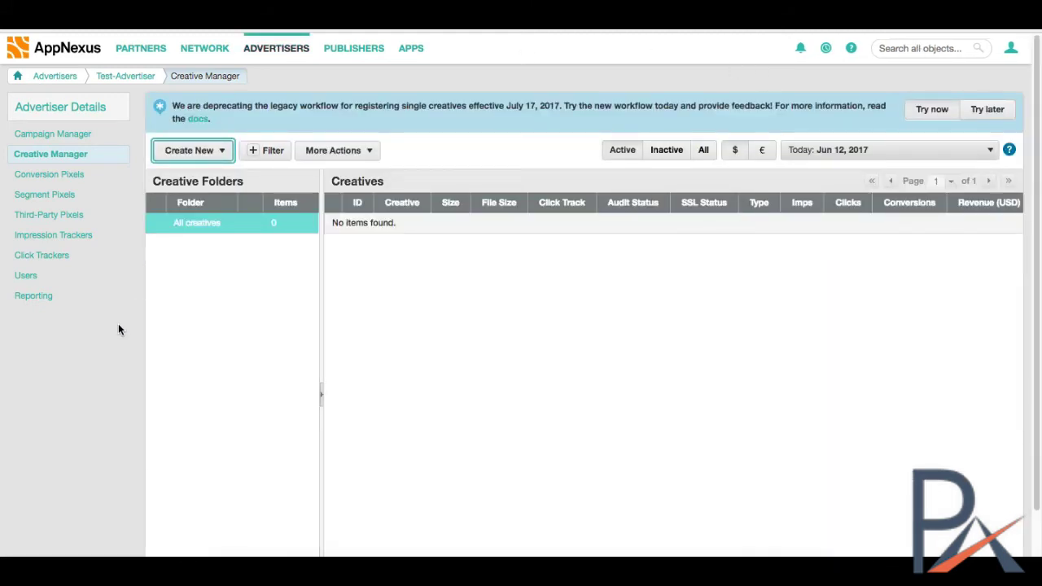
click(51, 174)
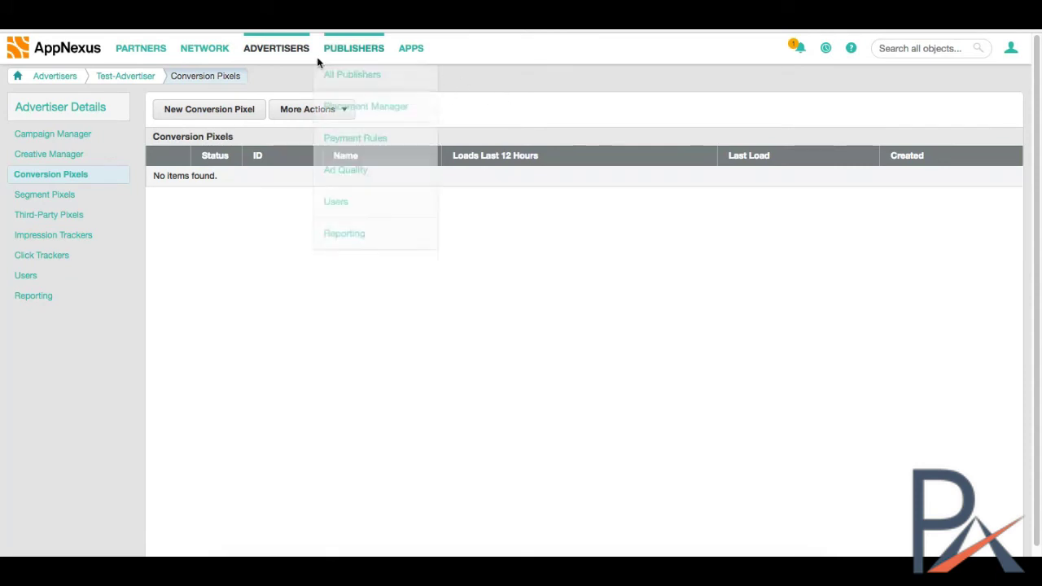
Start a new conversion pixel named Confirmation that triggers on View
click(199, 113)
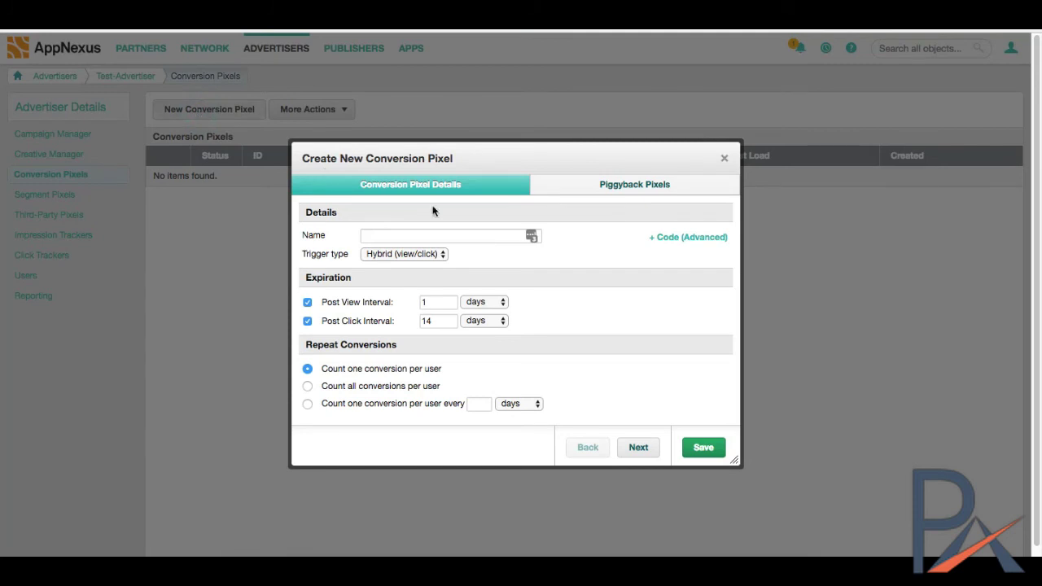
click(391, 236)
text(Confirmation)
click(540, 262)
click(441, 255)
click(431, 265)
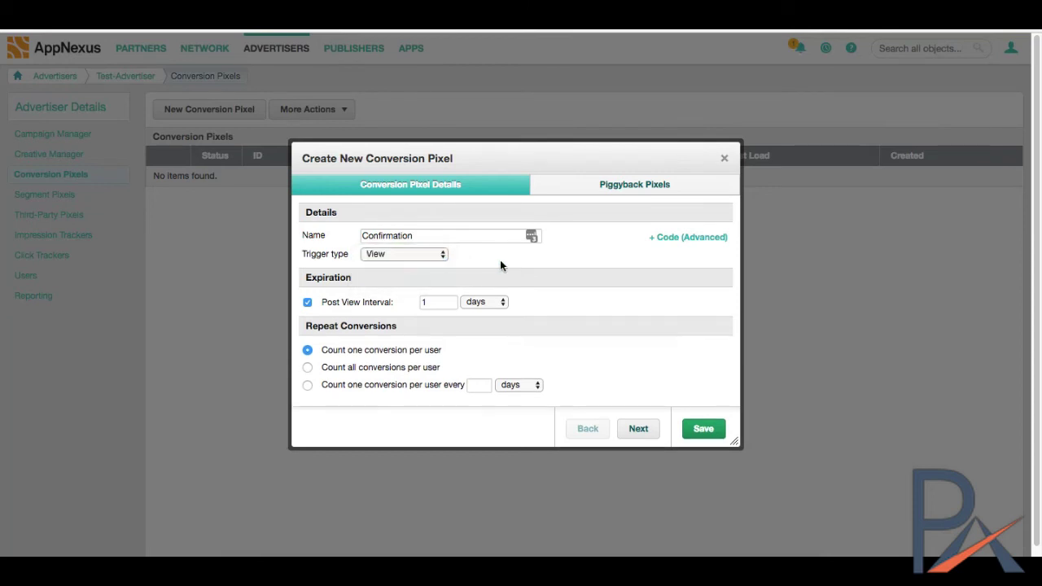
click(501, 262)
Set the post-view interval to 30 days
click(499, 302)
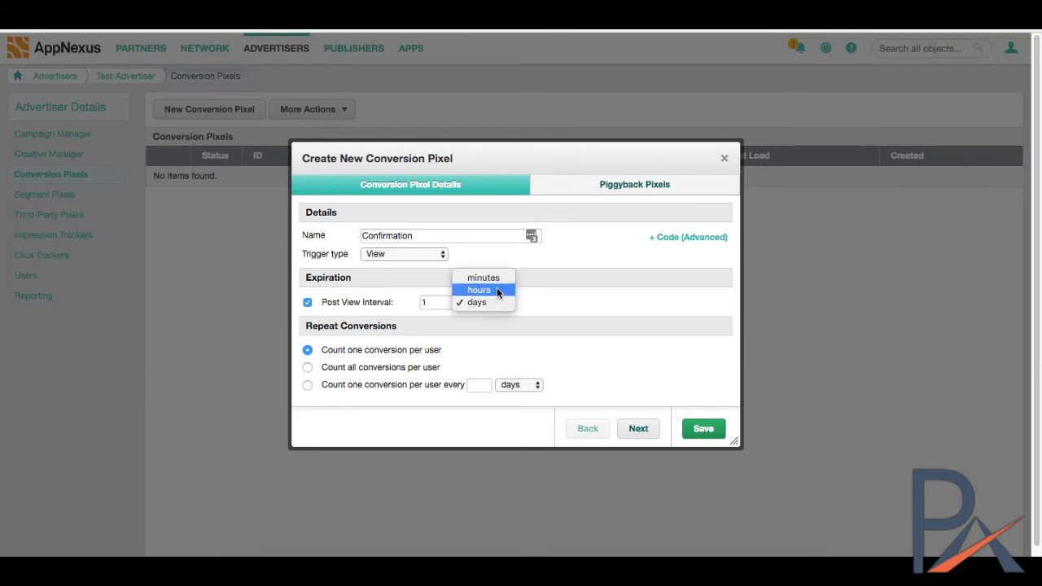
click(531, 300)
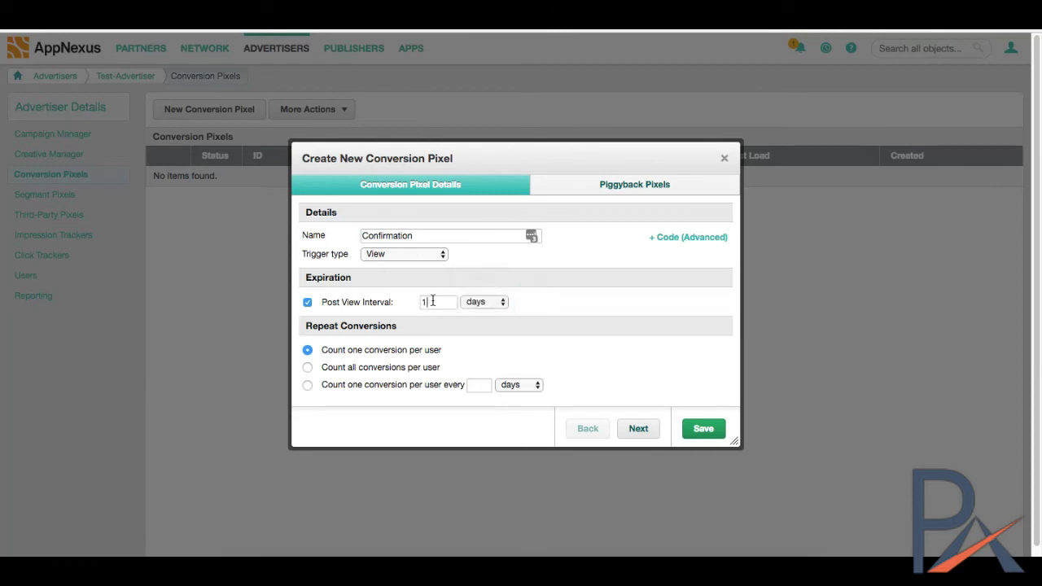
double_click(429, 301)
text(30)
click(563, 352)
Look at the Javascript piggyback pixel option, then go back and discard the pixel
click(640, 427)
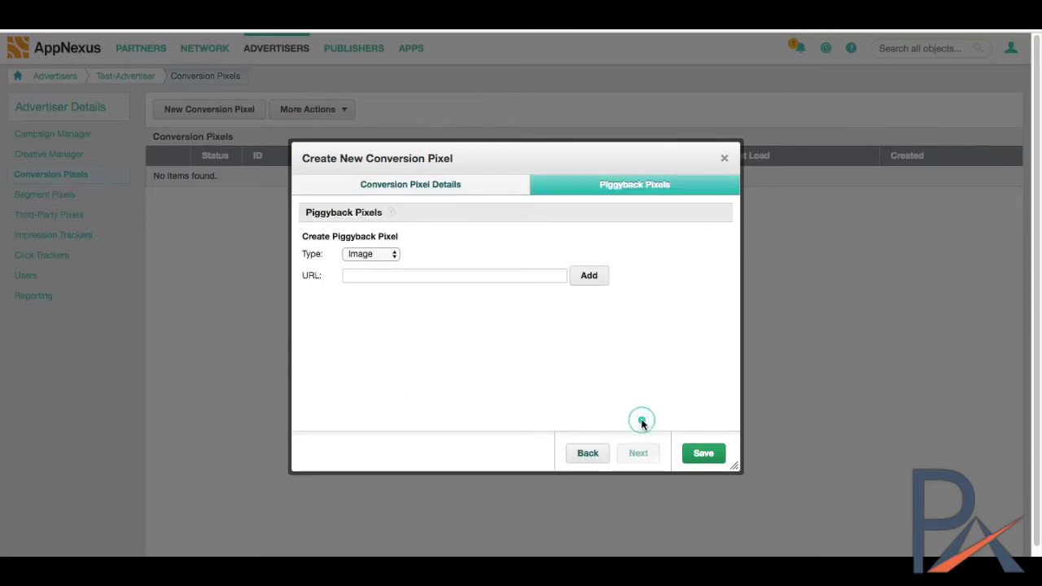
click(395, 255)
click(388, 267)
click(447, 273)
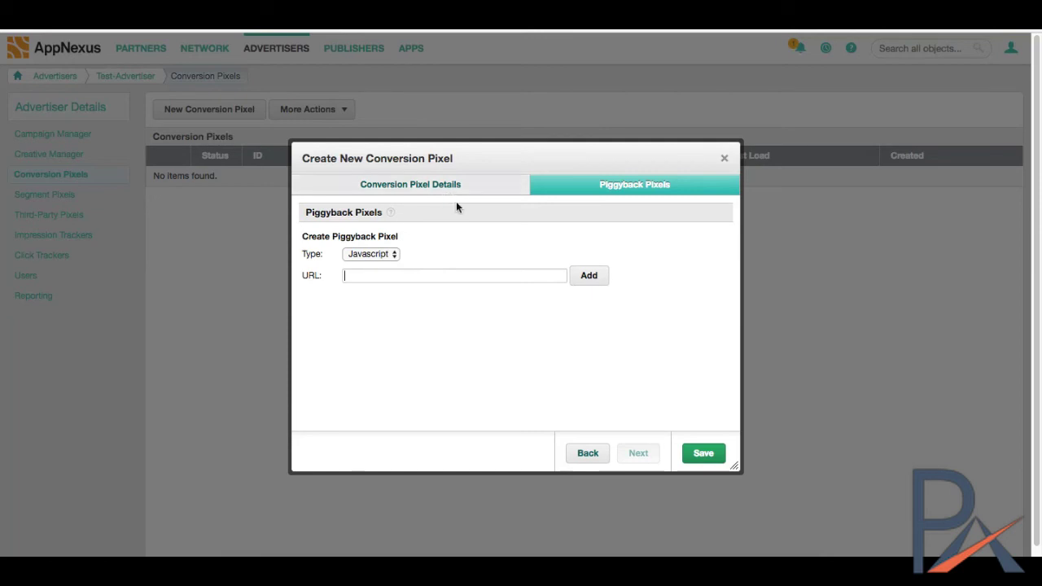
click(586, 453)
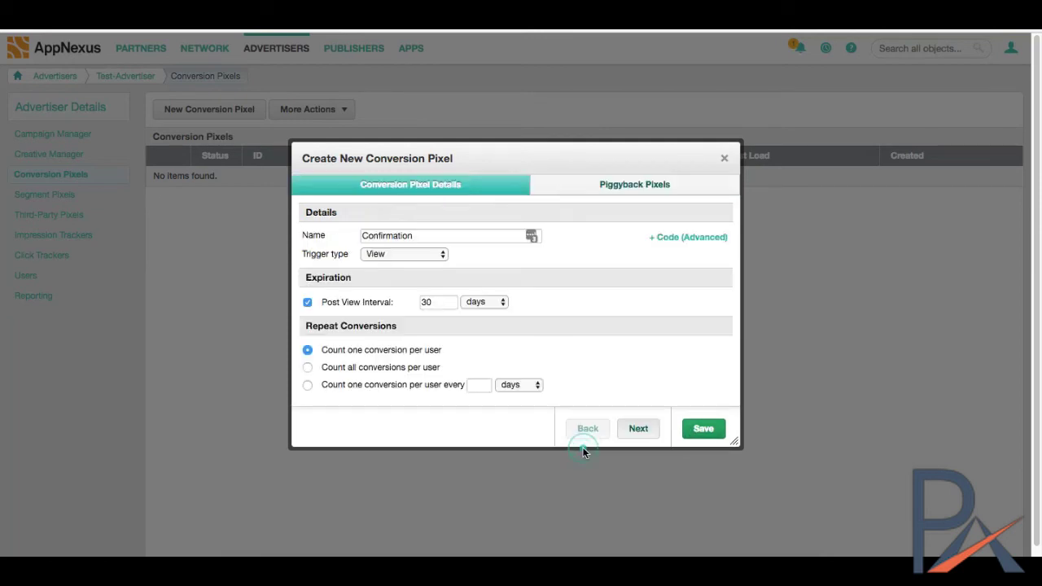
click(723, 159)
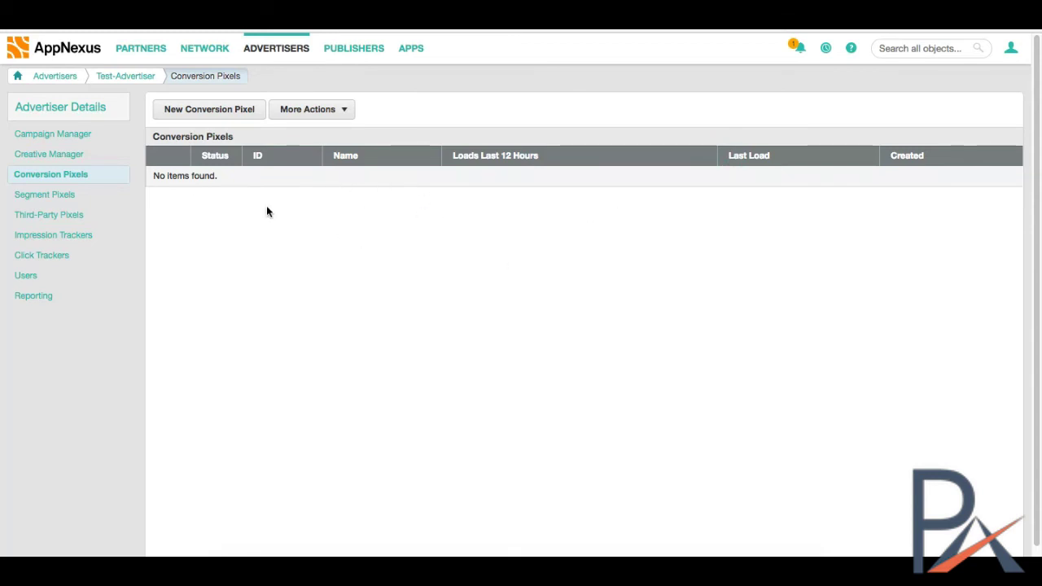
On the Segment Pixels page, start a new segment pixel named Home-Page
click(43, 197)
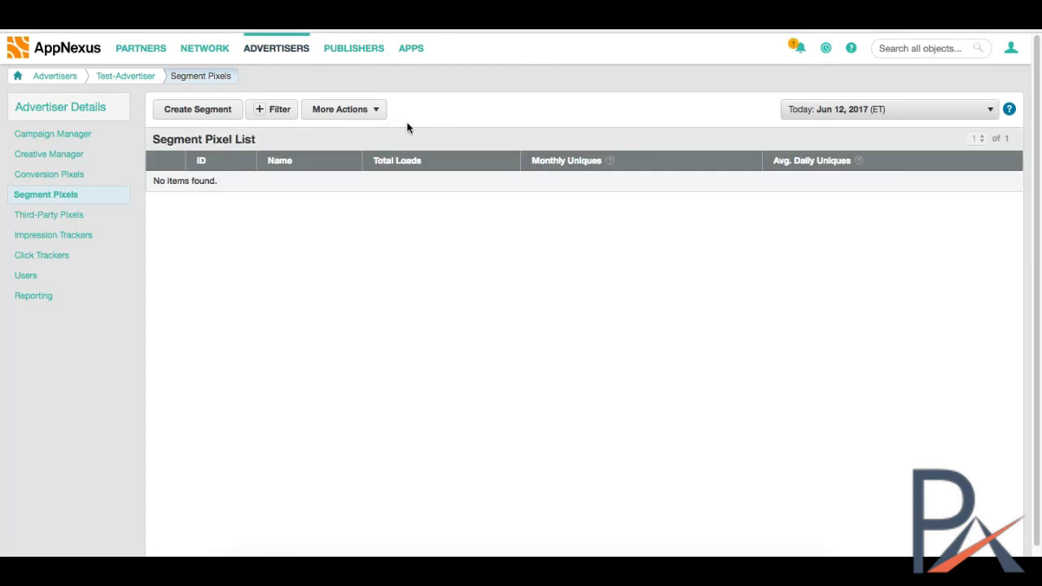
click(197, 111)
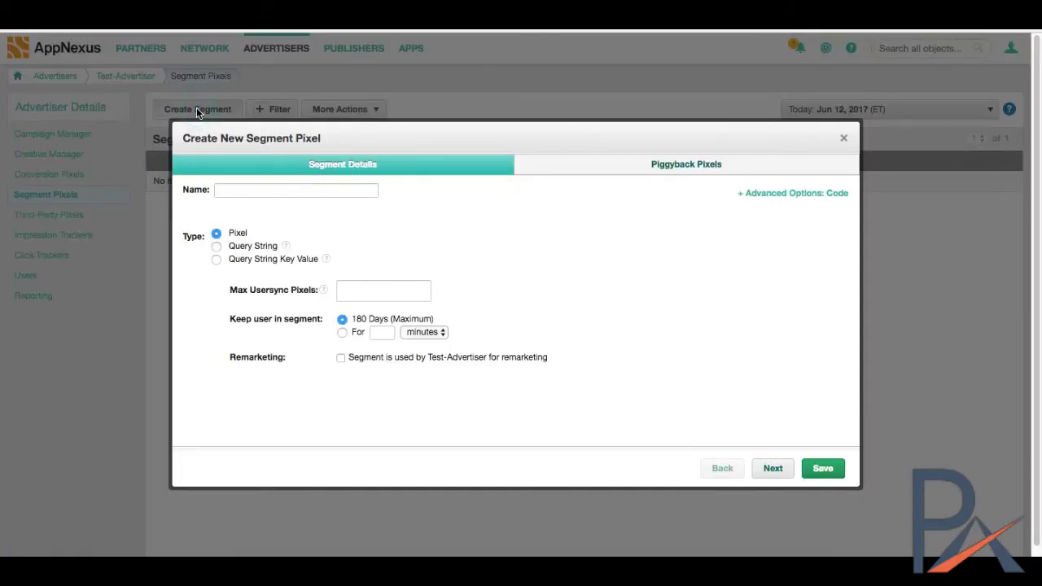
click(256, 187)
text(HOm)
click(240, 208)
click(356, 233)
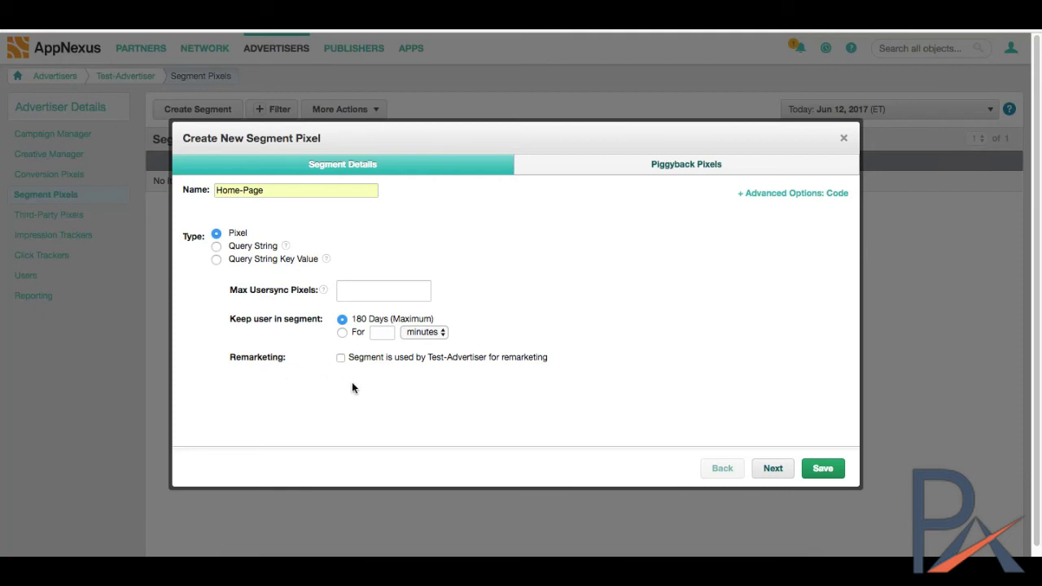
Mark the Home-Page segment as used for remarketing
click(340, 358)
click(486, 356)
click(340, 359)
Preview the Piggyback Pixels step of the 'Home-Page' segment pixel, then return to its details
click(773, 469)
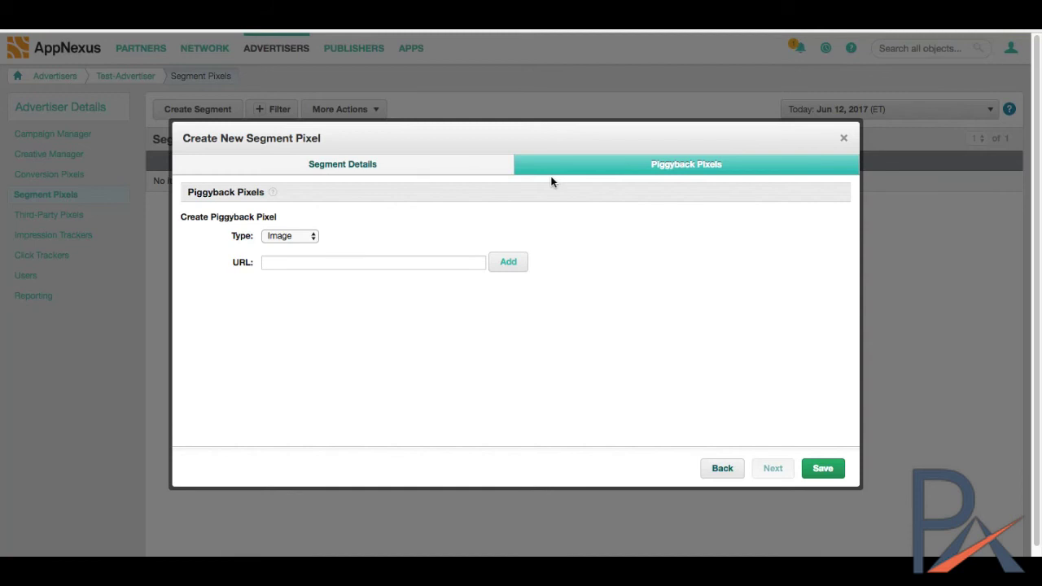
mouse_move(274, 196)
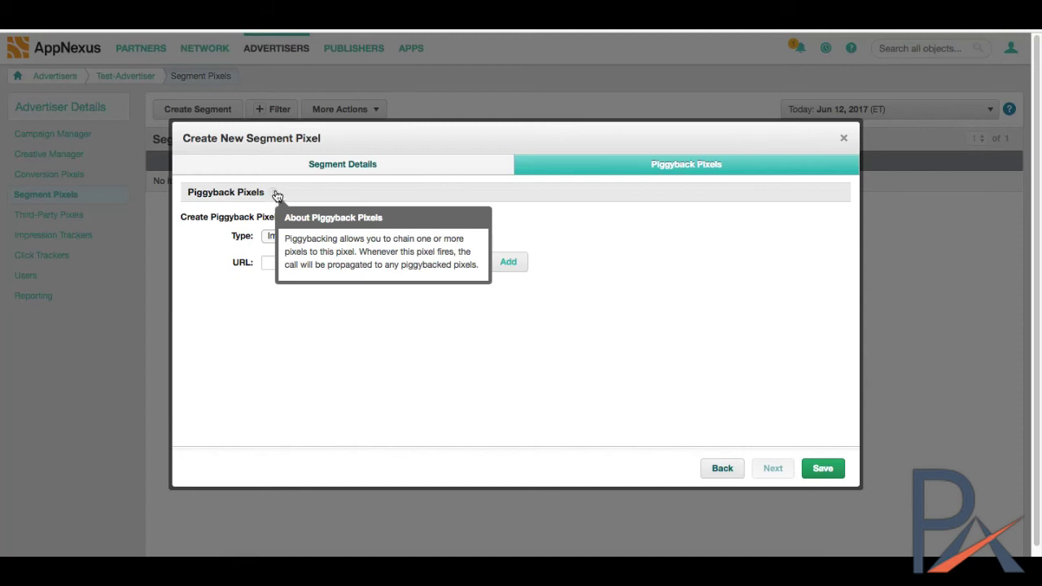
click(398, 165)
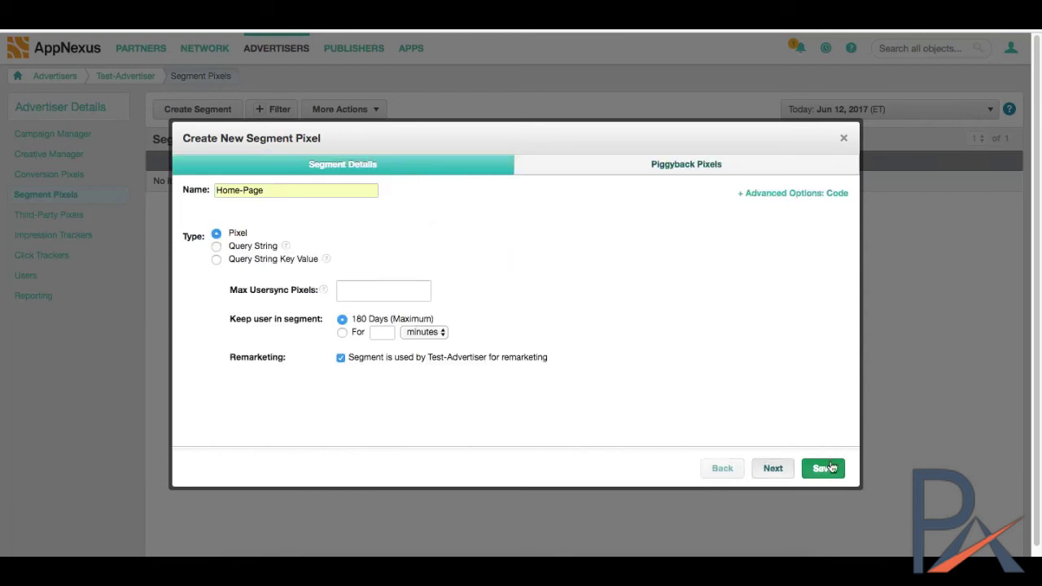
Toggle the Advanced Options code field on and off, then discard the unsaved pixel
click(764, 194)
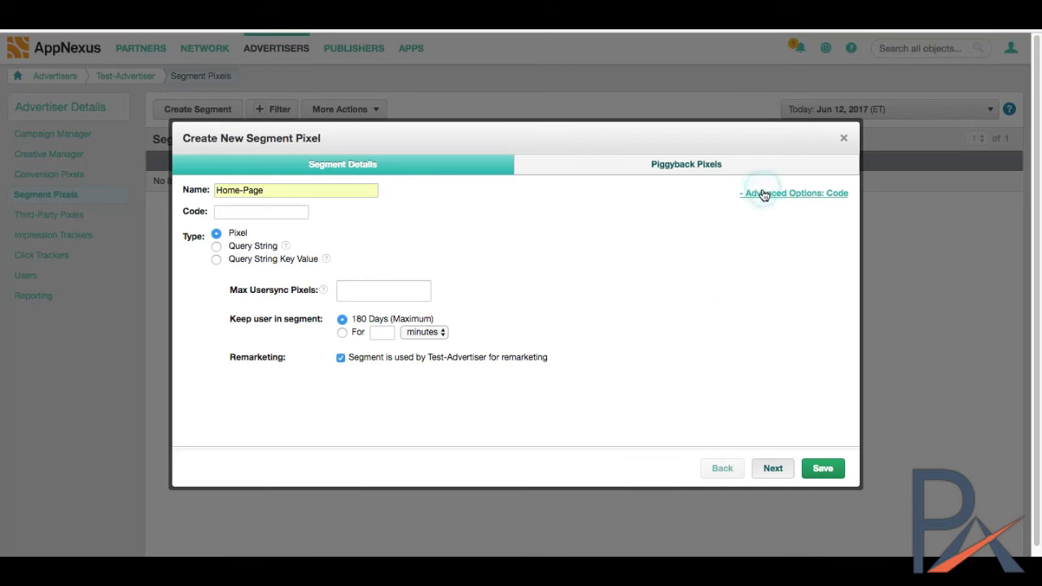
click(230, 213)
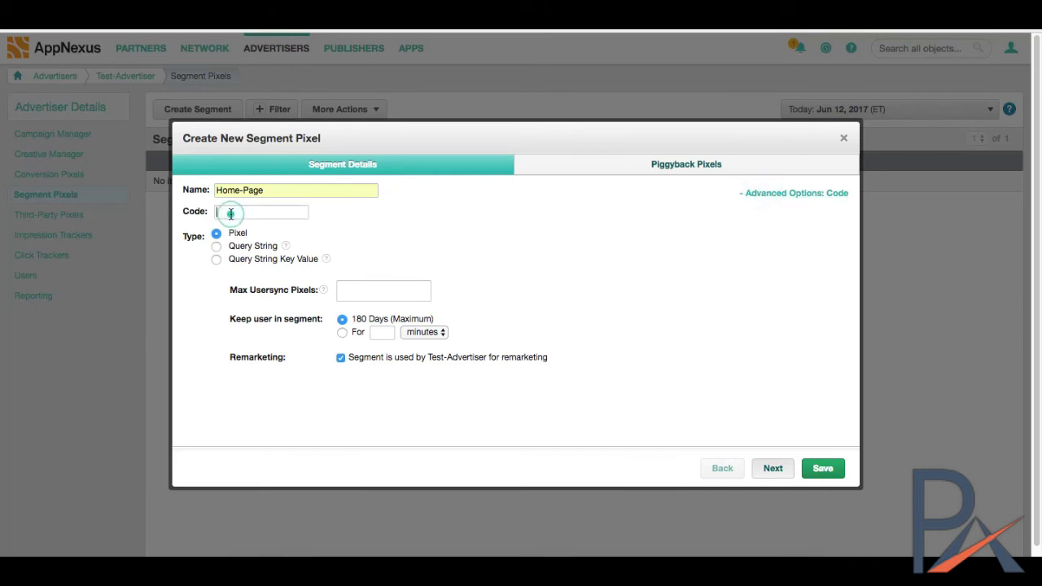
click(785, 194)
click(843, 138)
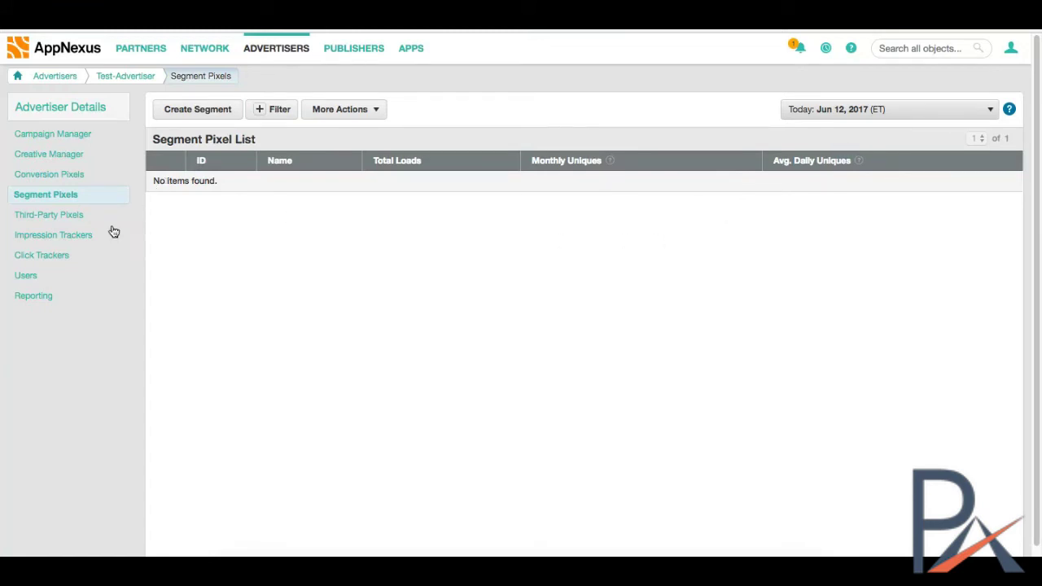
Open Third-Party Pixels, start a new pixel, and cancel the blank Create New Pixel form
click(49, 218)
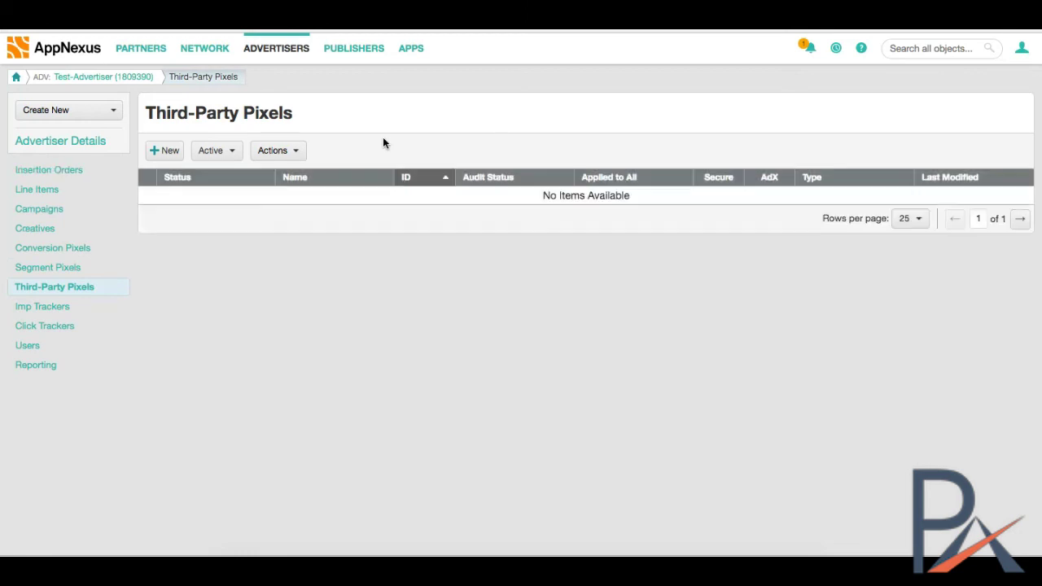
click(162, 154)
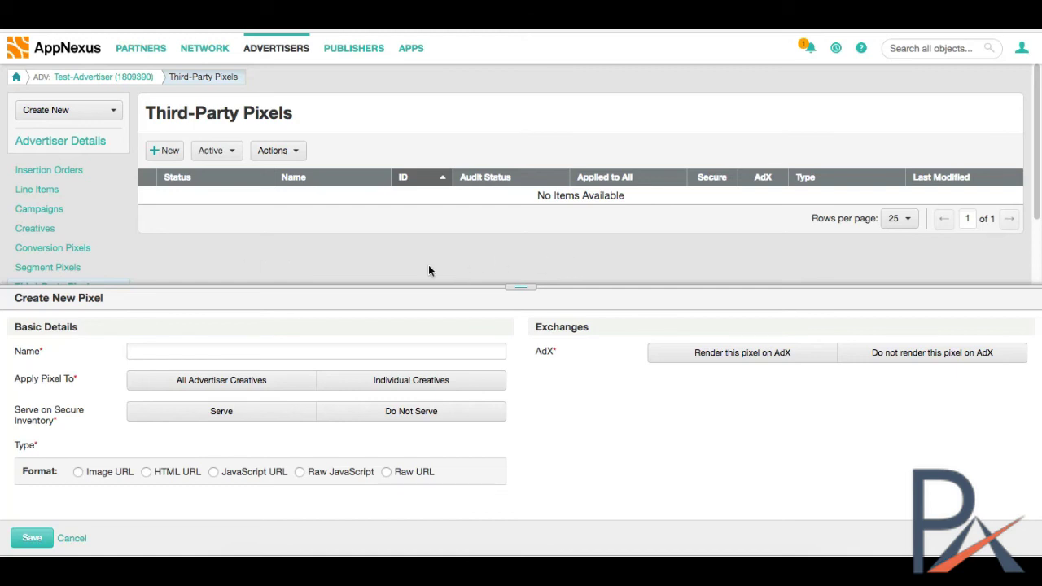
click(72, 538)
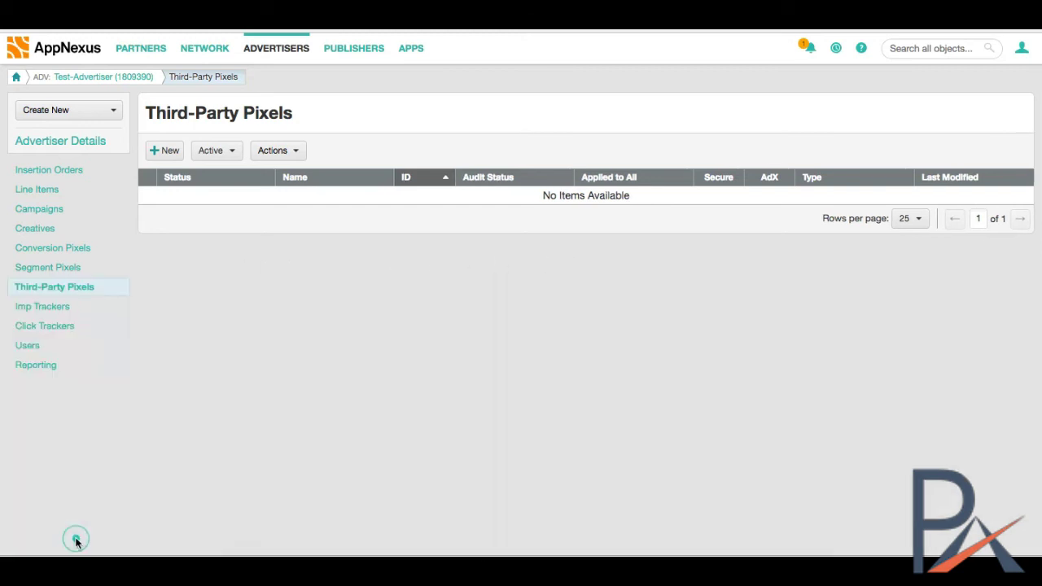
Open Imp Trackers, start a new impression tracker, and close the blank form unsaved
click(51, 312)
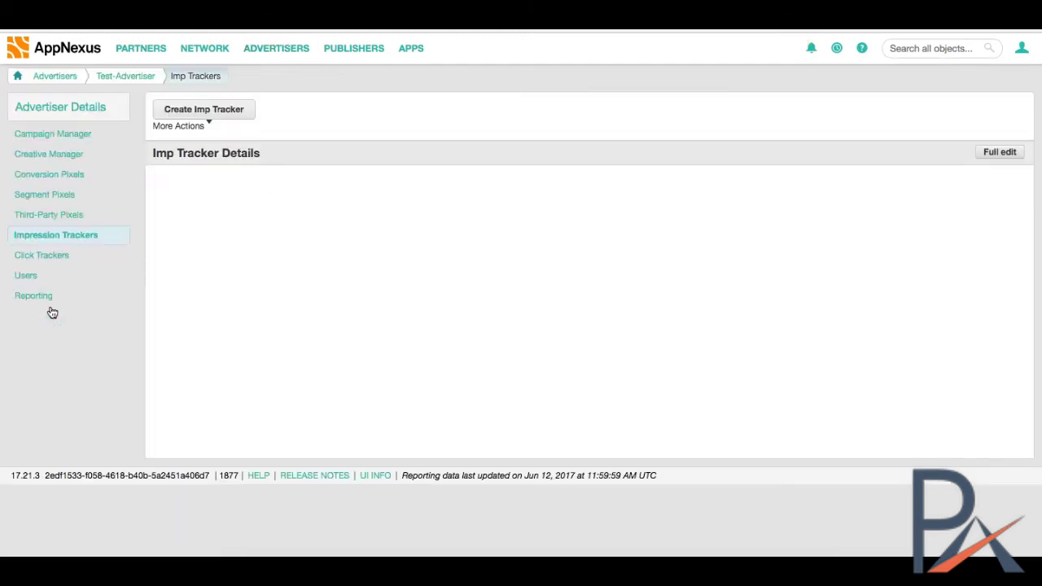
click(193, 109)
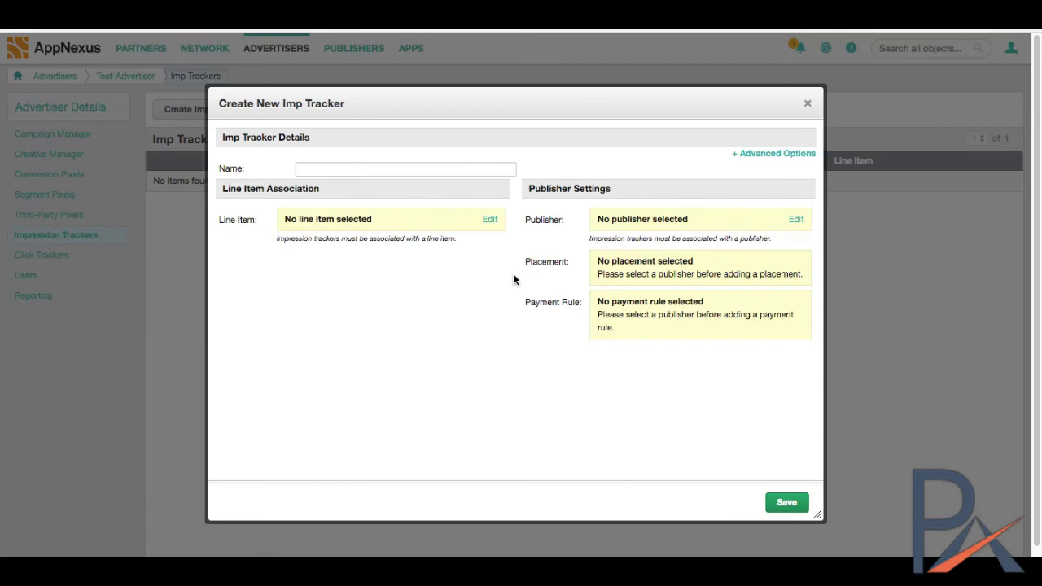
click(807, 105)
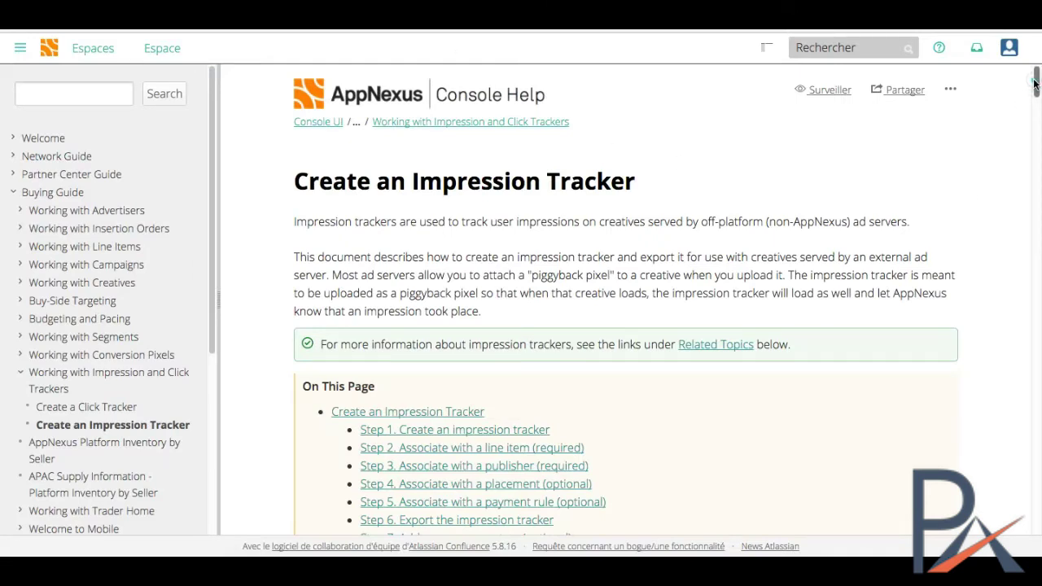
Scroll through the 'Create an Impression Tracker' help article
drag(1035, 82, 1035, 84)
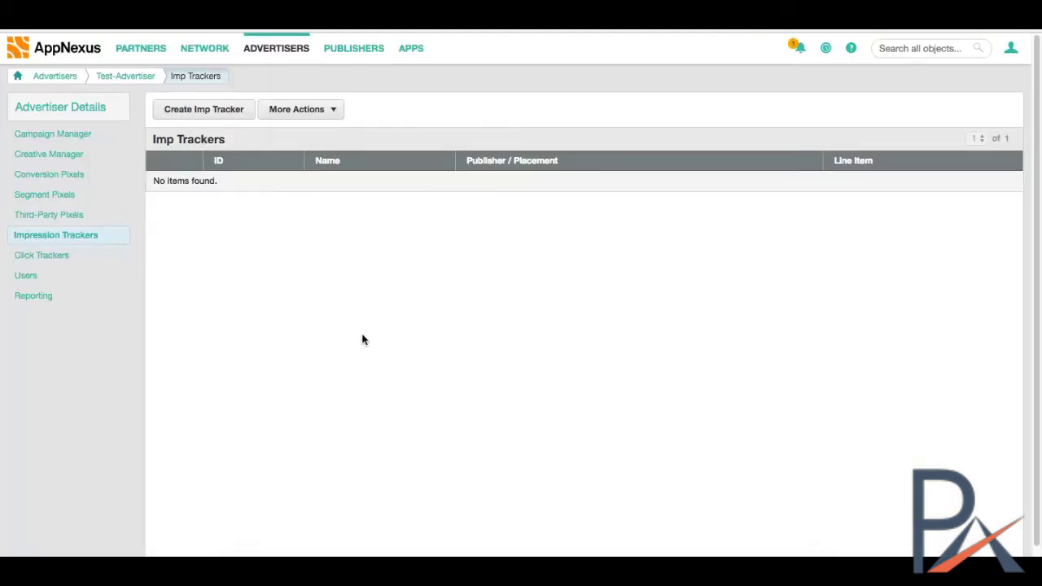
View the advertiser's empty Users list, then open Reporting with its Analytics Report preset
click(27, 277)
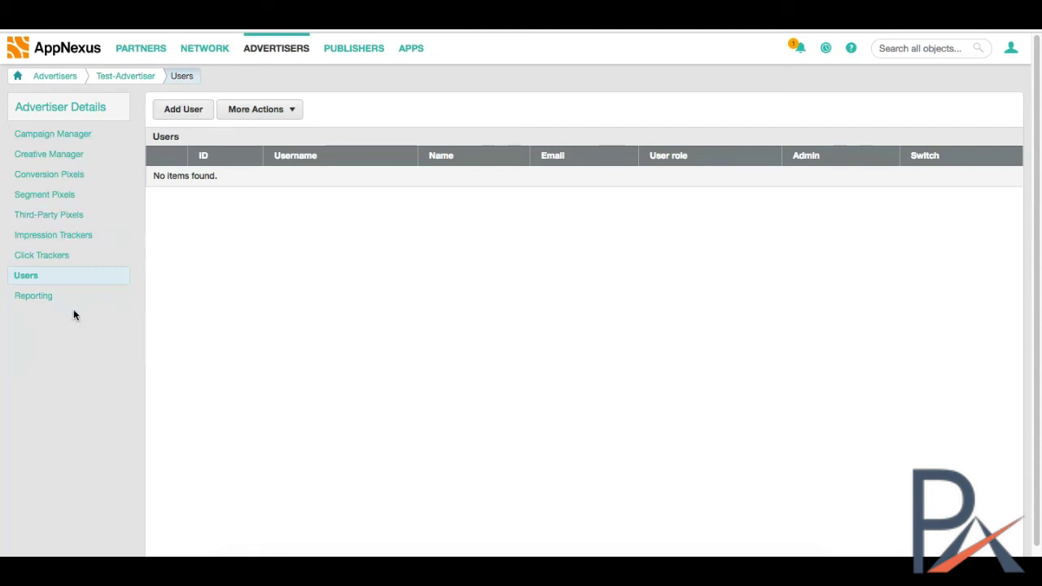
click(40, 299)
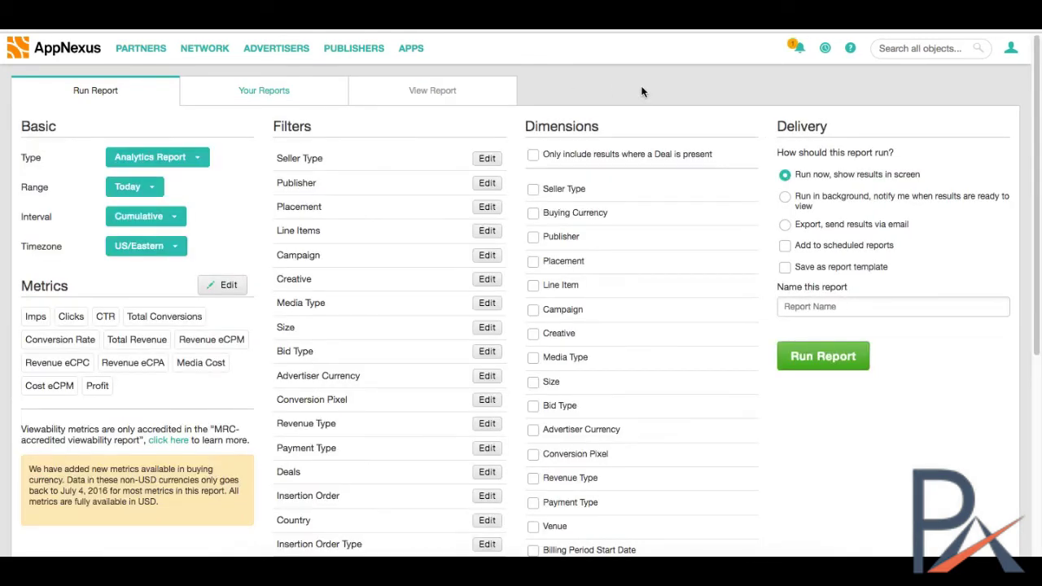
Keep Analytics Report as the type, set Range to Last 7 Days, and leave Interval Cumulative
click(196, 161)
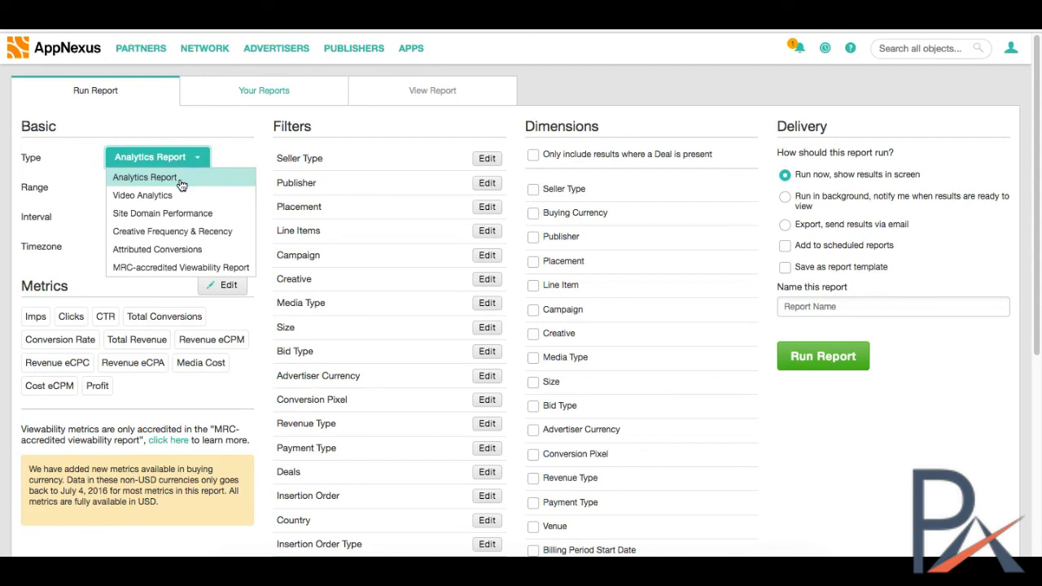
click(236, 156)
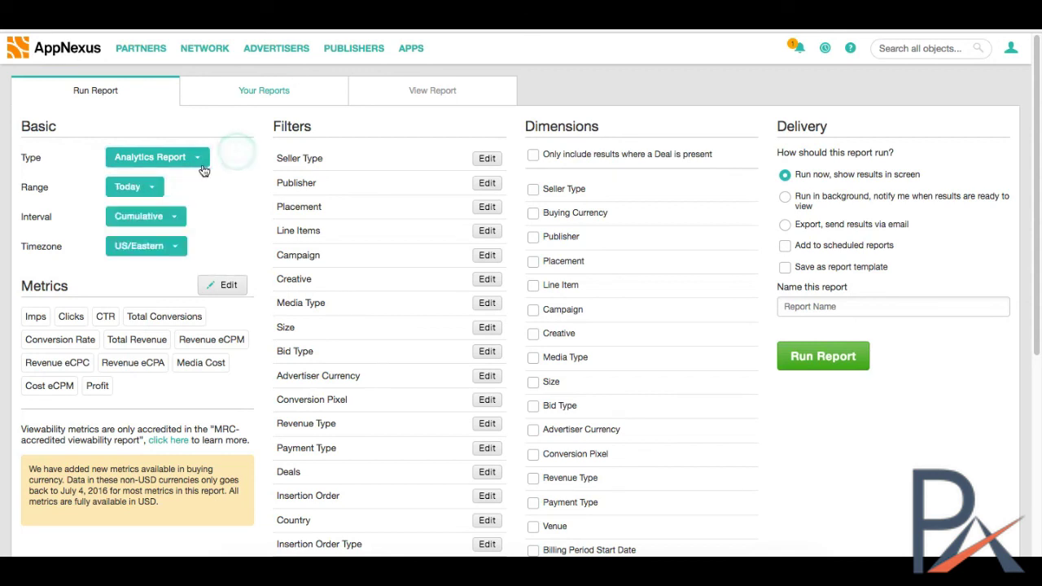
click(199, 161)
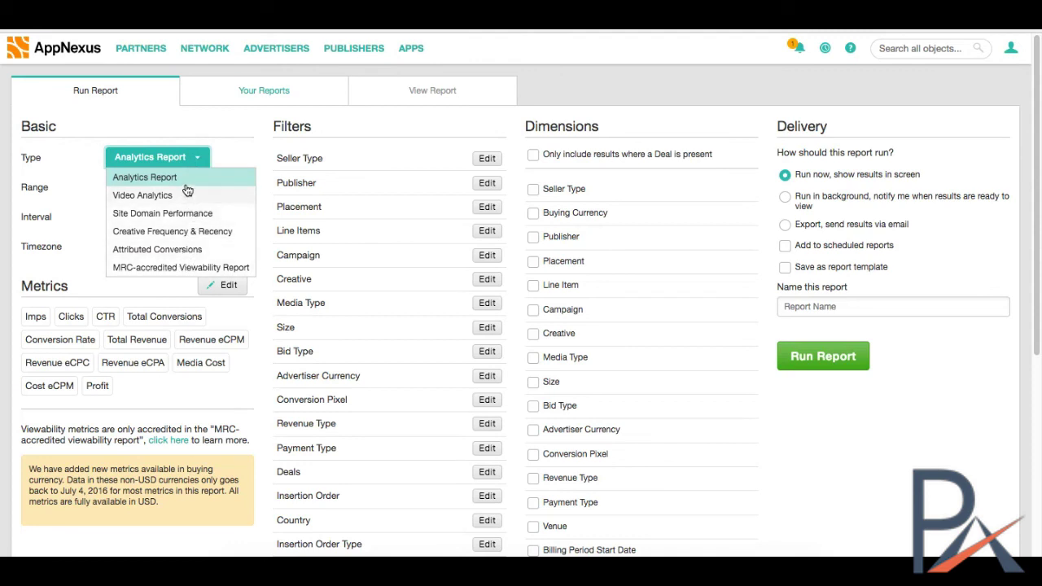
click(238, 146)
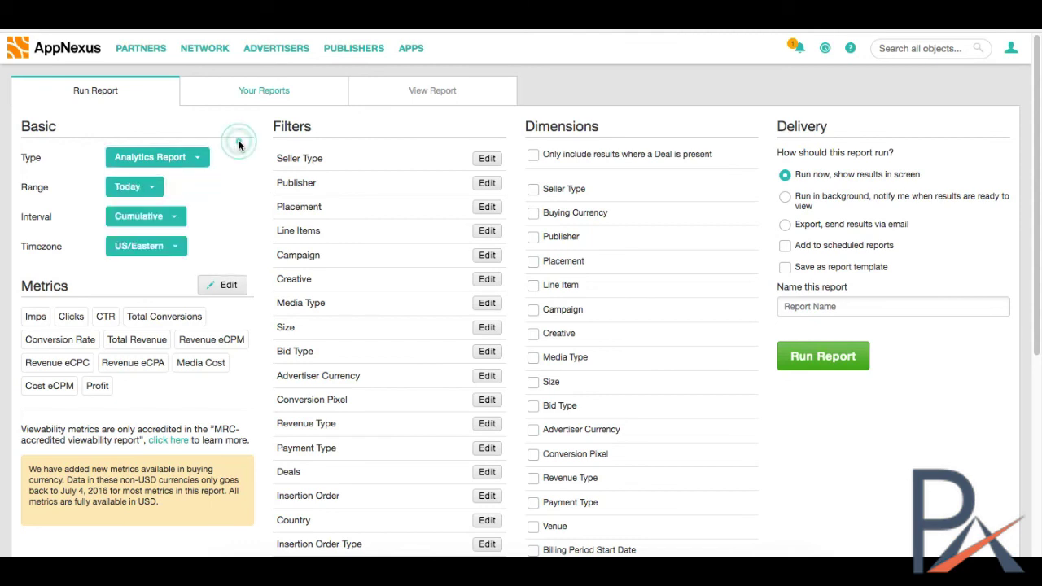
click(155, 189)
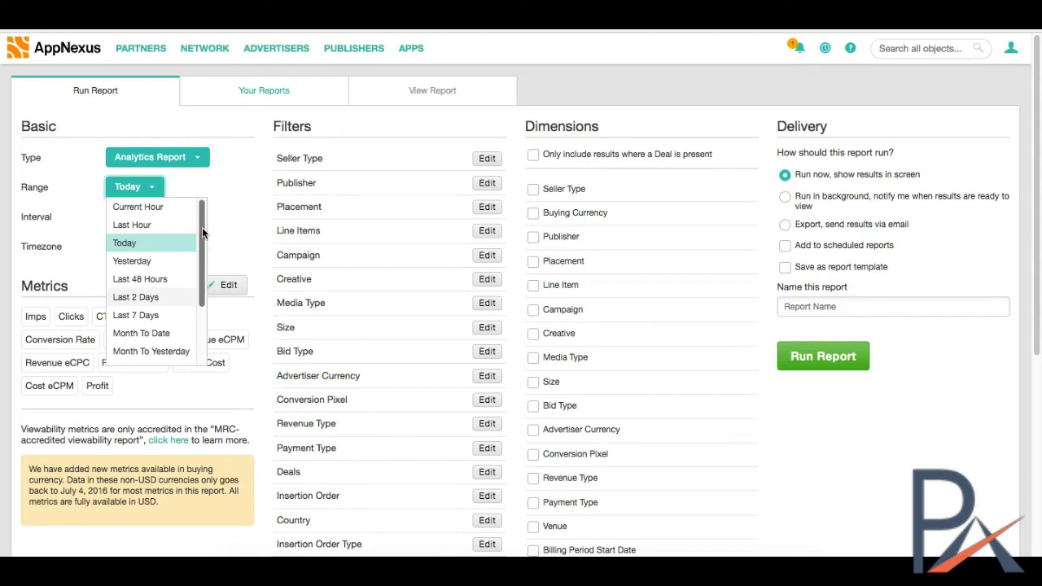
drag(202, 227, 203, 317)
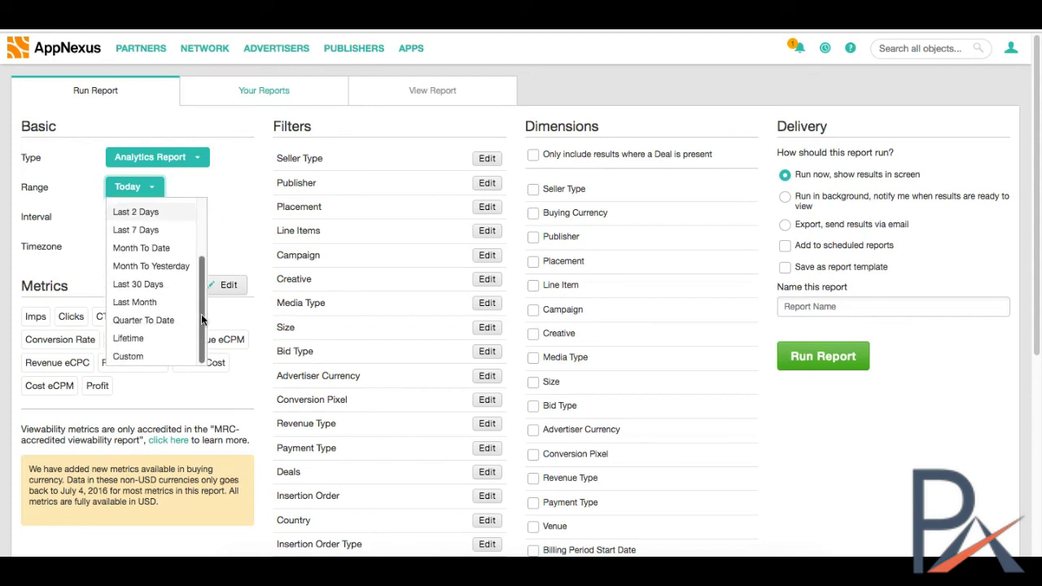
click(153, 229)
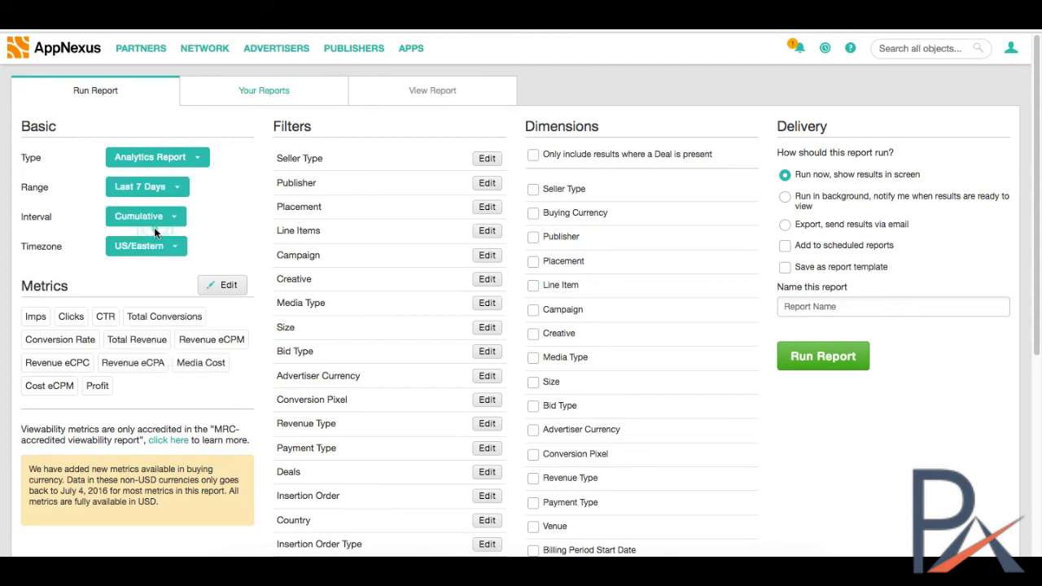
click(175, 219)
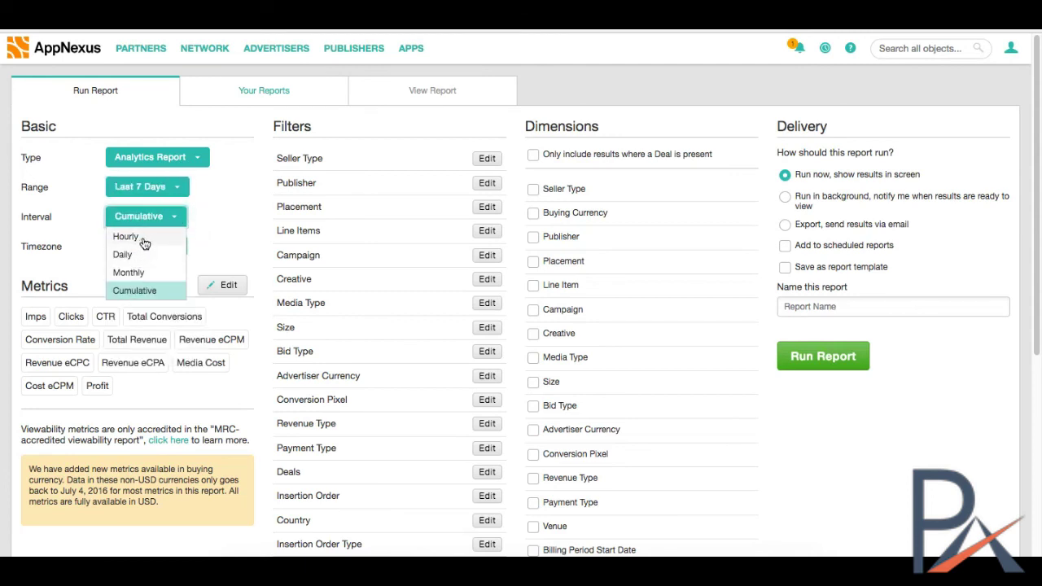
click(229, 231)
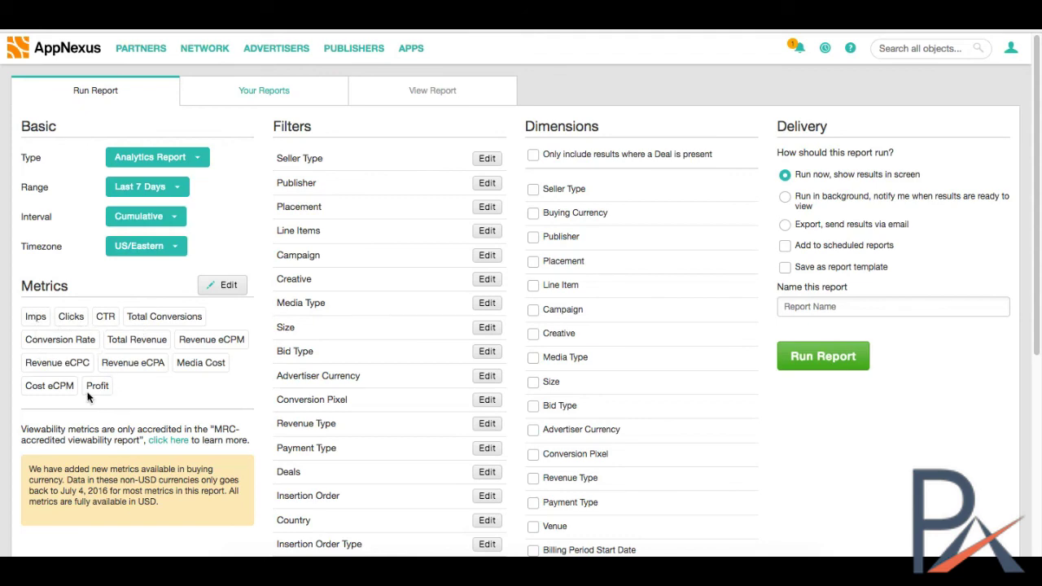
click(225, 285)
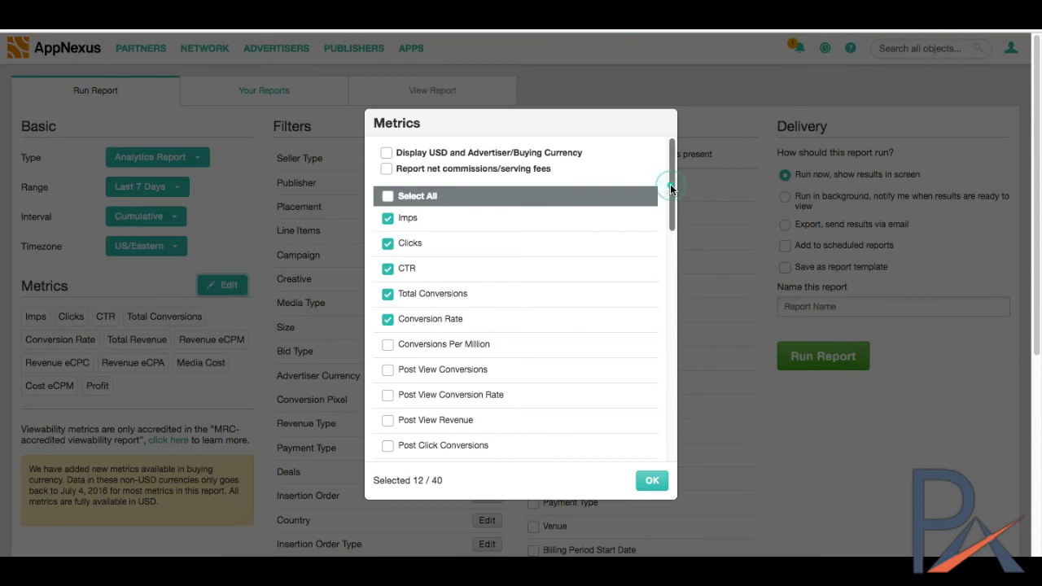
drag(670, 188, 671, 434)
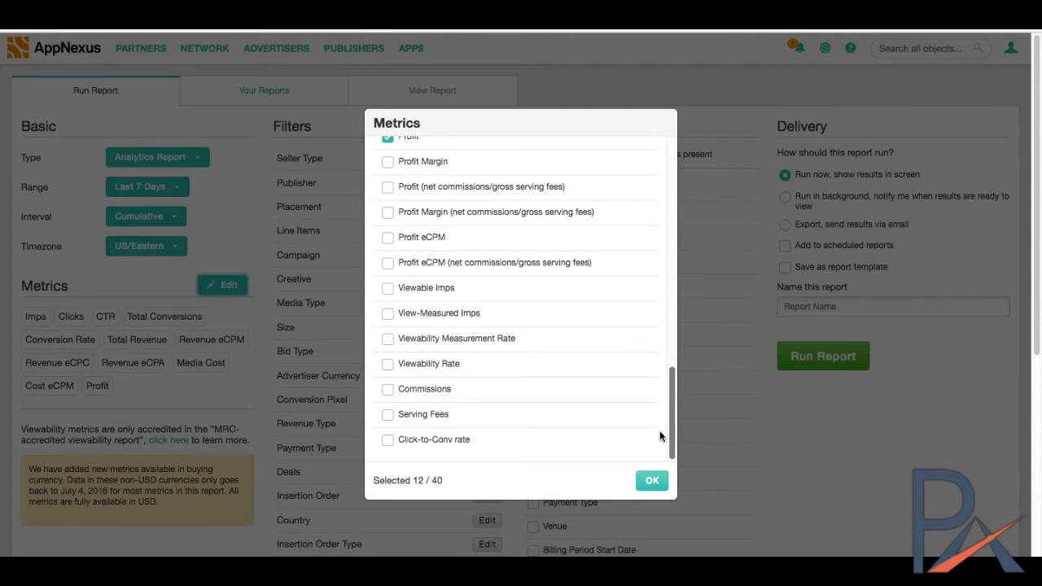
click(651, 481)
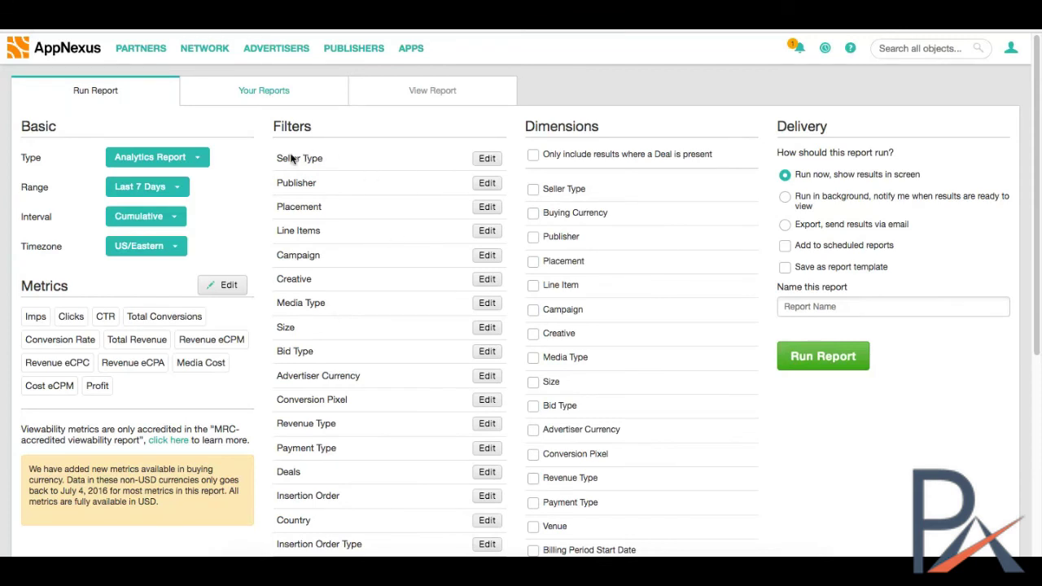
click(487, 160)
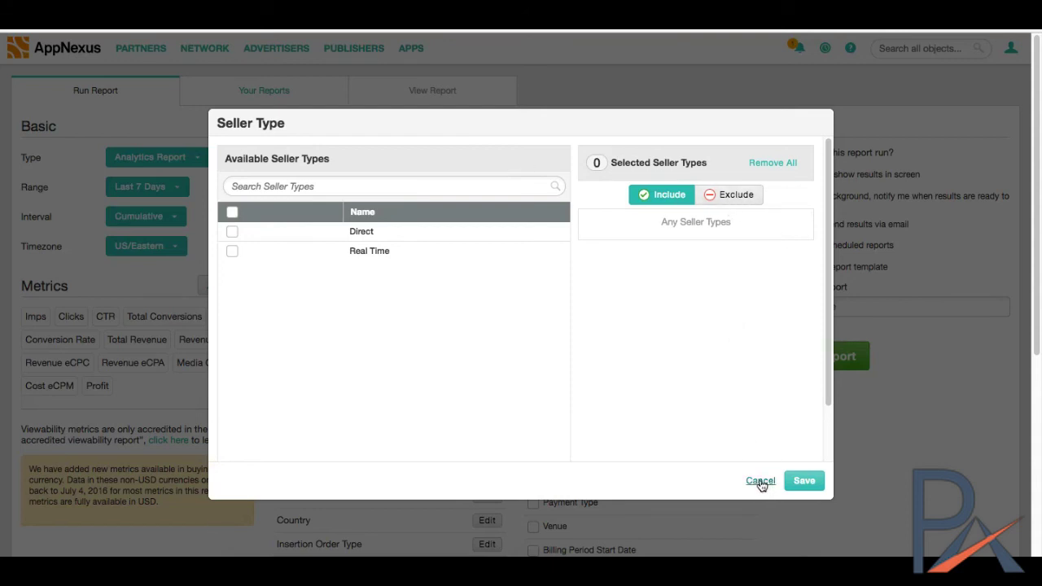
click(233, 232)
click(233, 231)
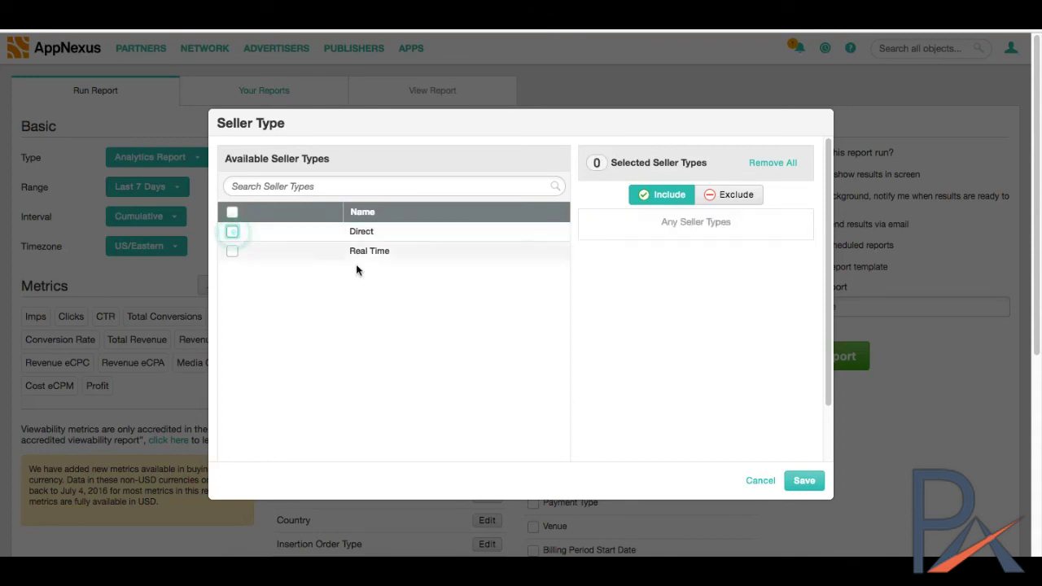
click(758, 481)
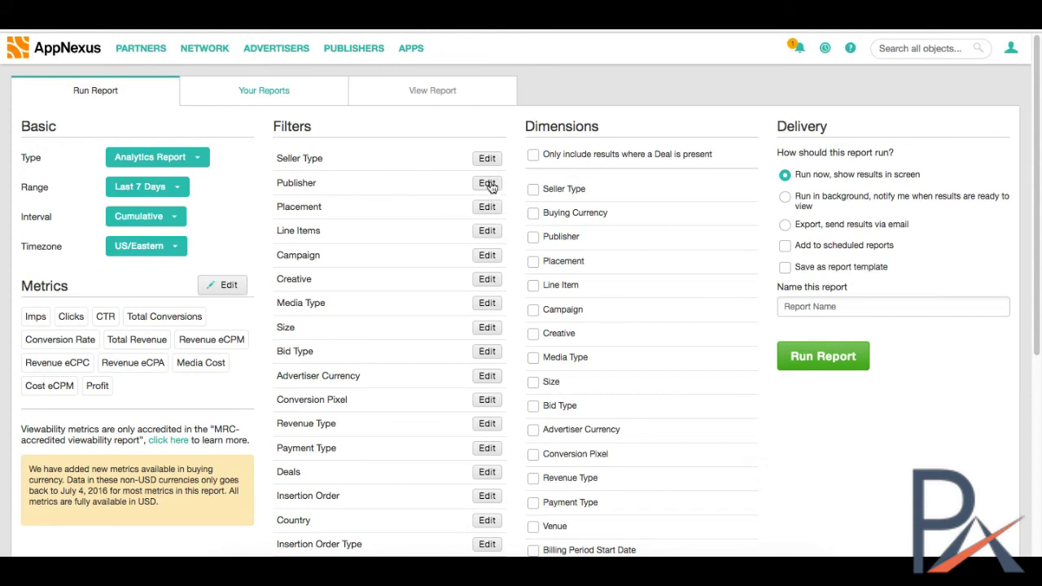
click(488, 184)
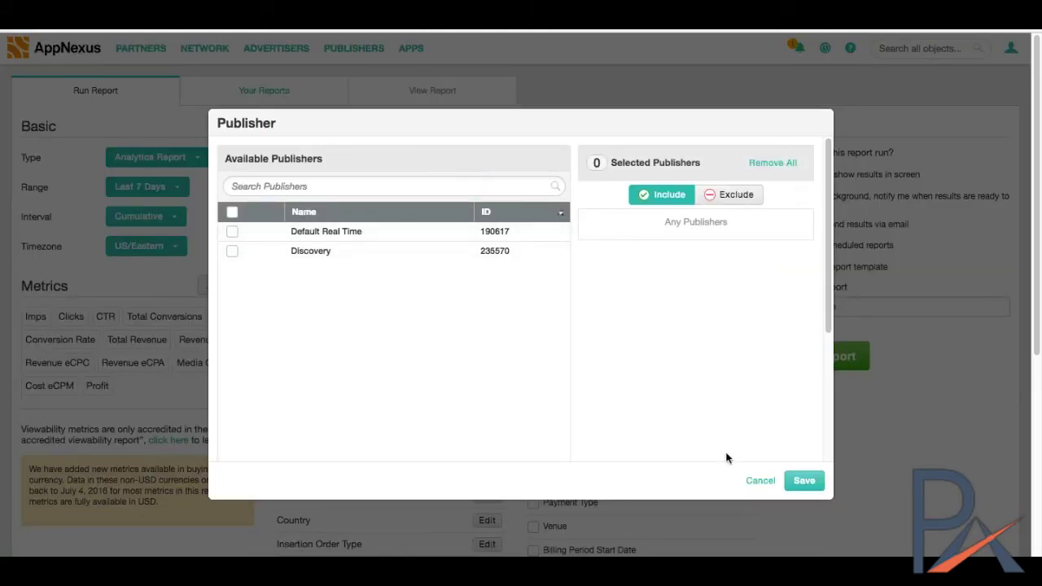
click(760, 481)
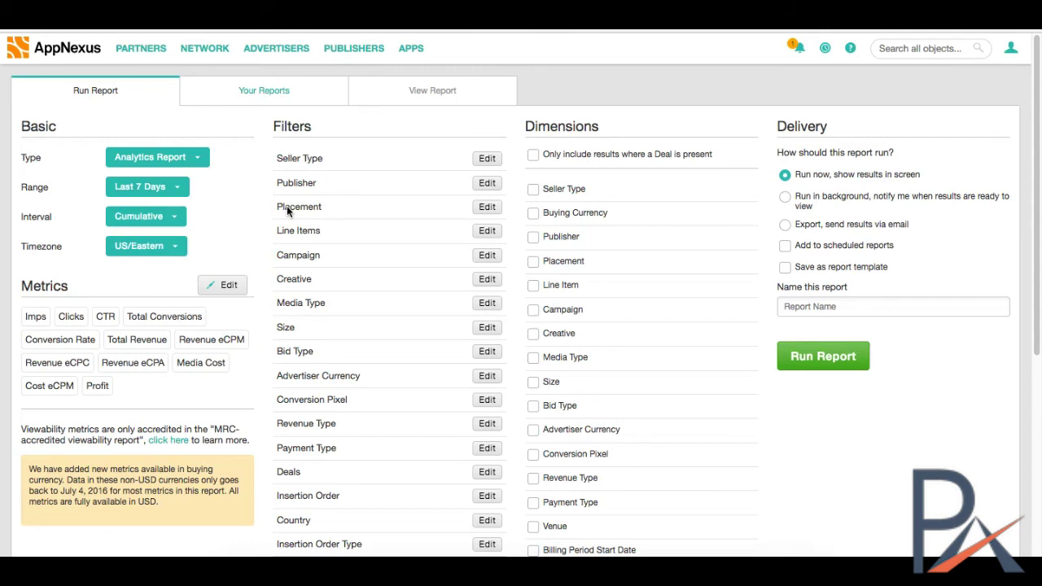
click(487, 208)
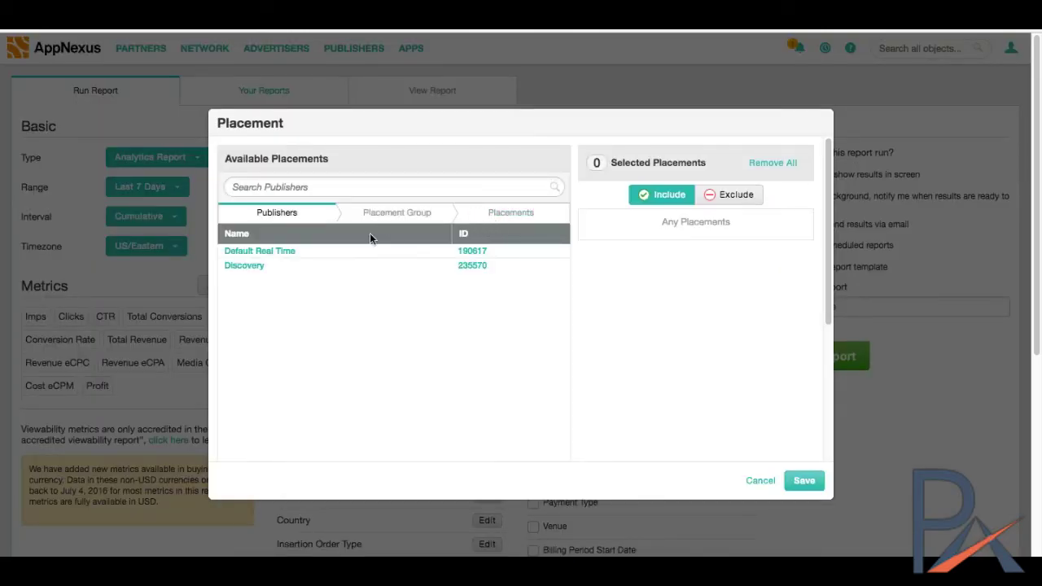
click(760, 481)
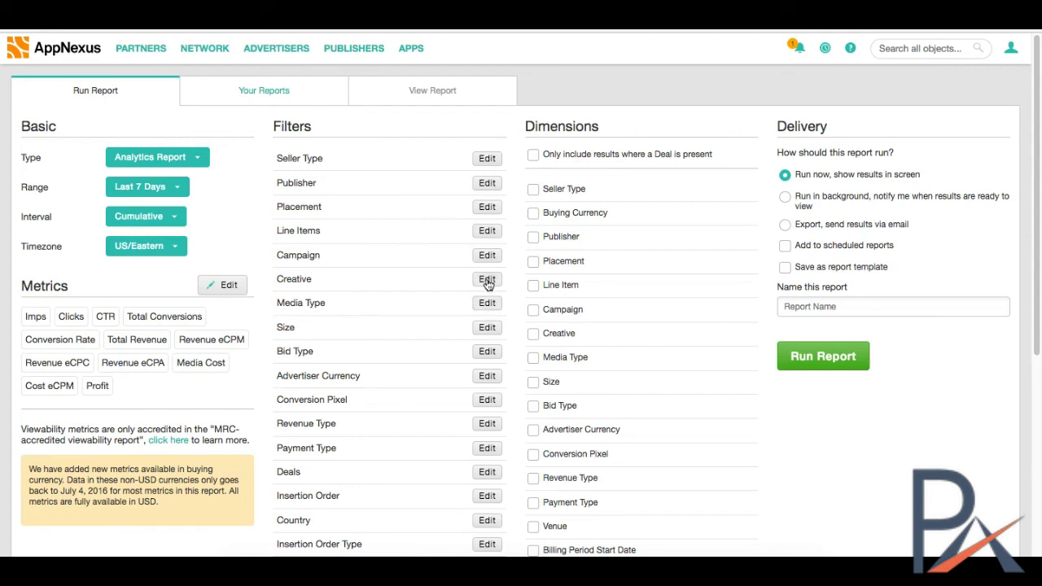
click(486, 304)
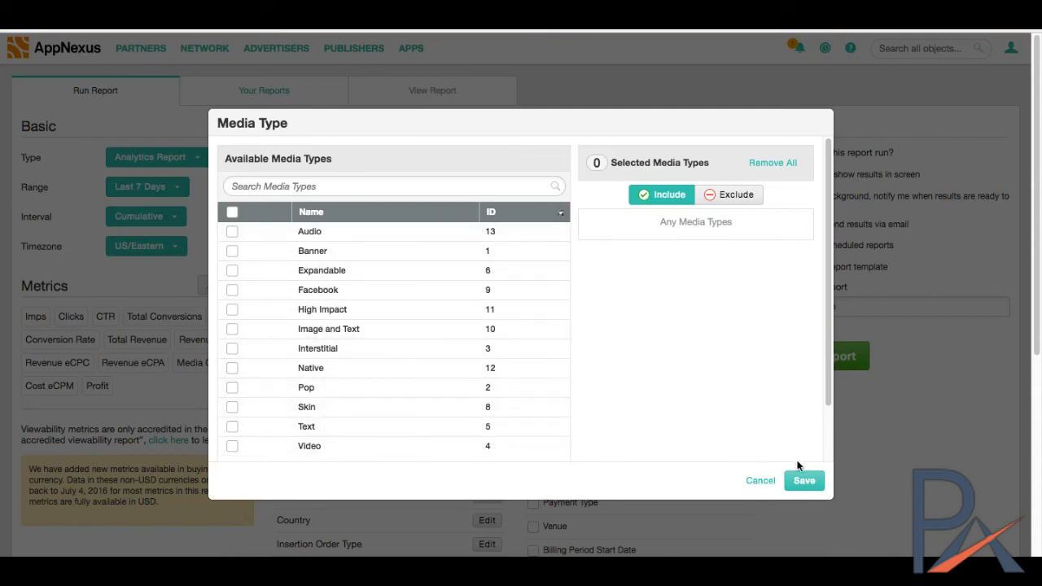
click(760, 481)
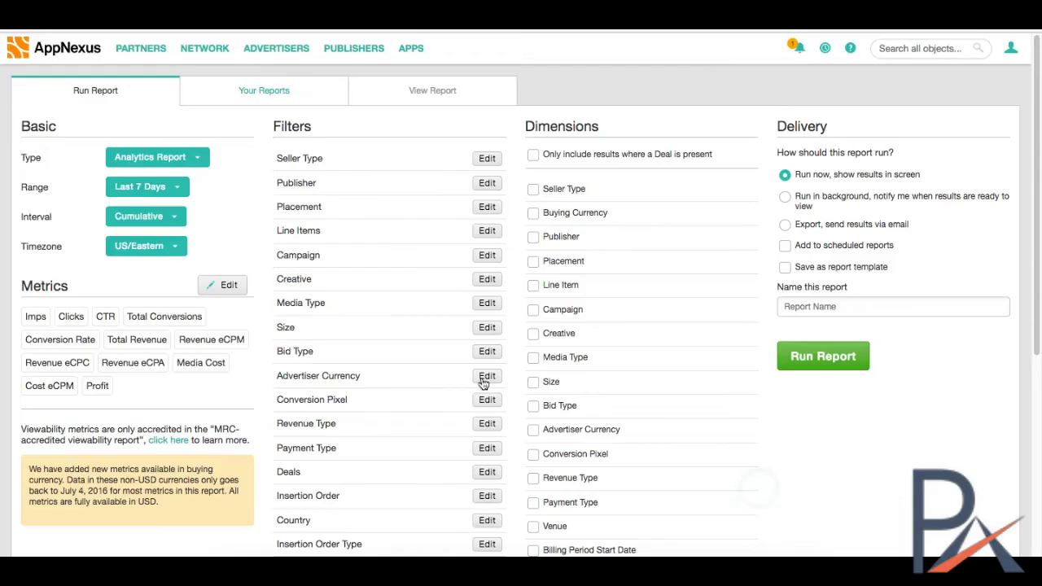
click(487, 327)
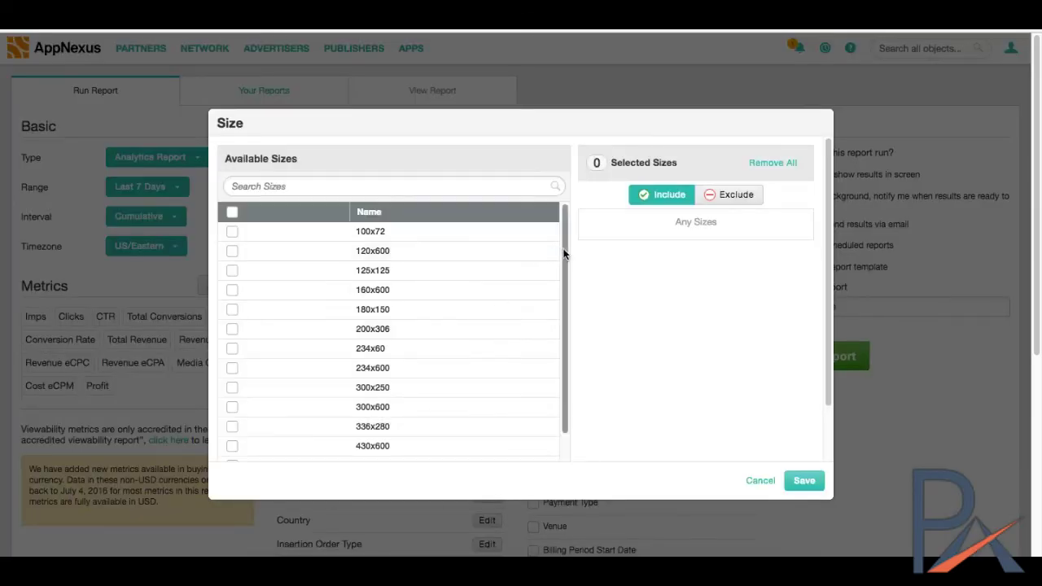
click(758, 482)
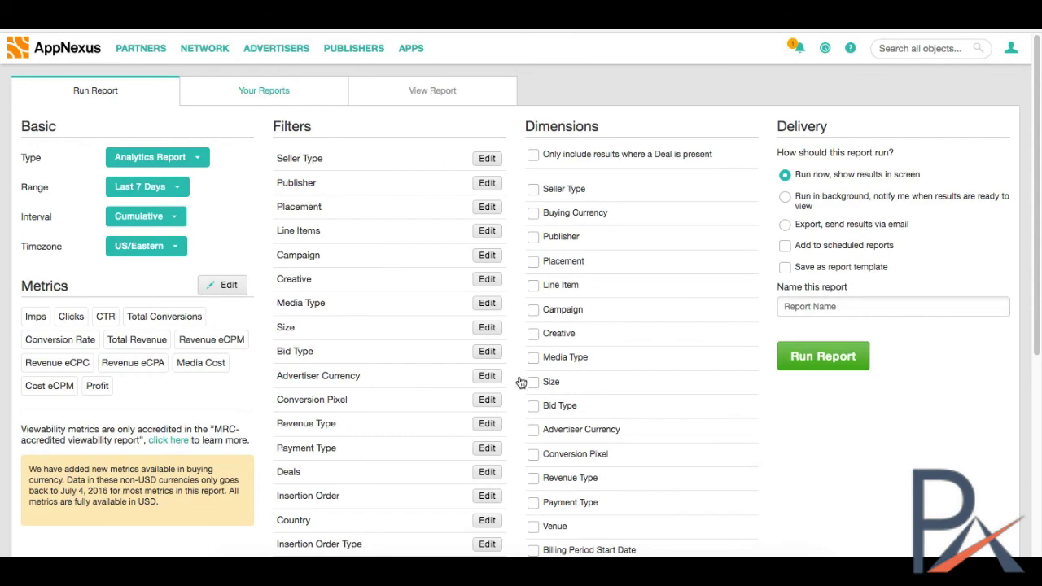
drag(1037, 216, 1038, 190)
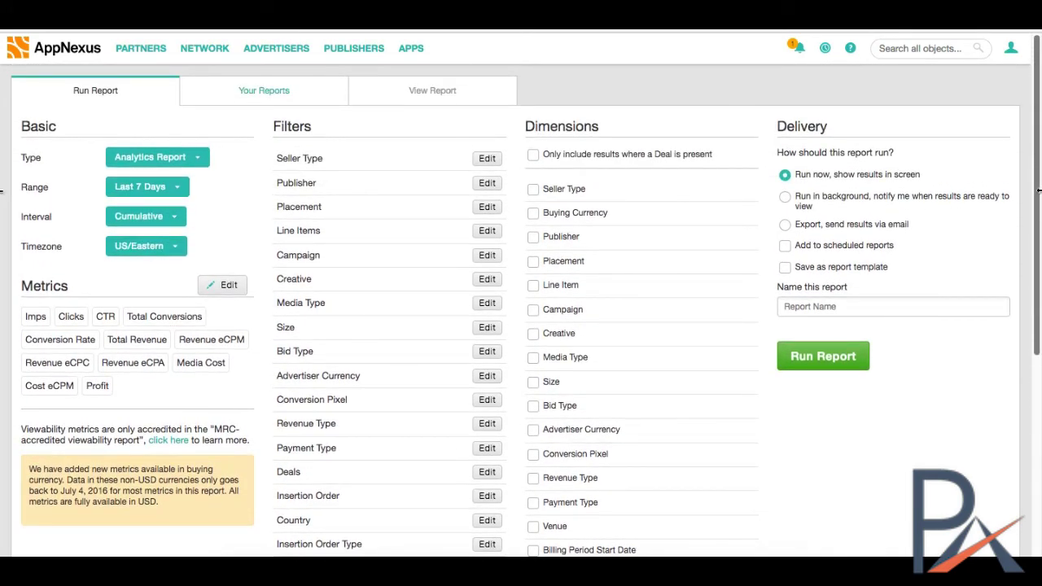
Open Campaign Manager from the ADVERTISERS menu to list the Direct-Test Campaign
click(274, 49)
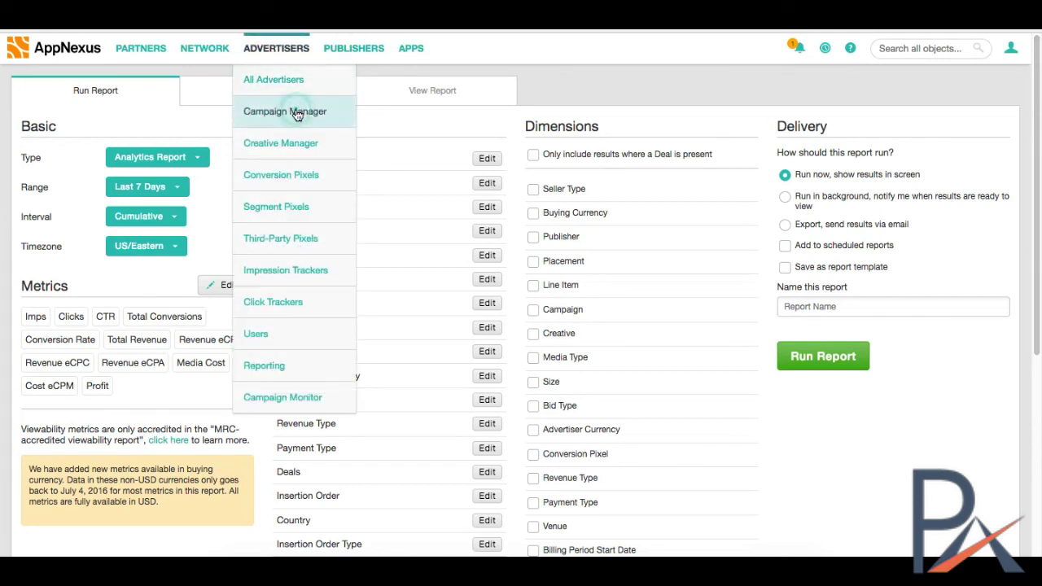
click(298, 114)
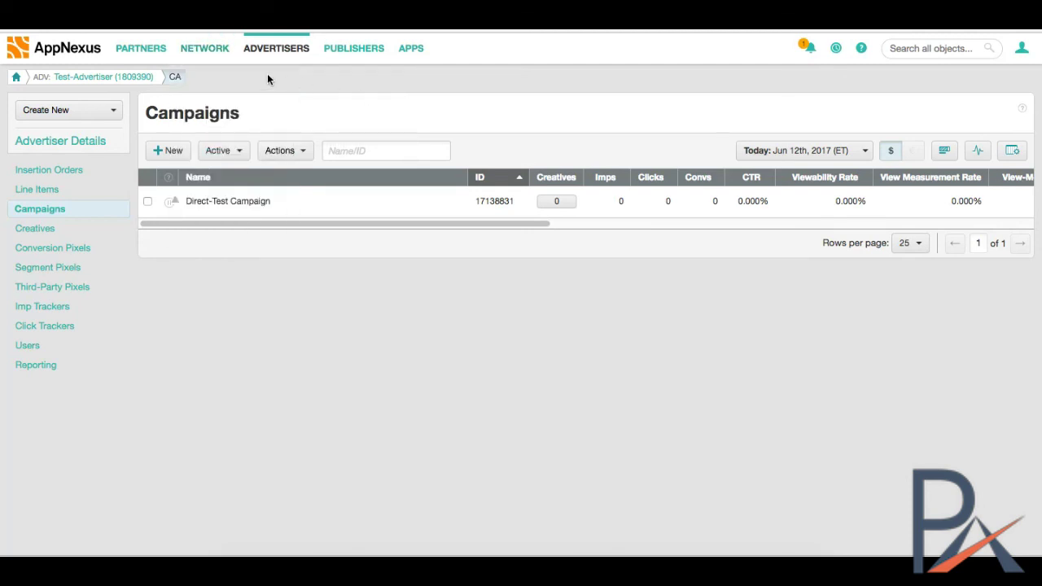
mouse_move(211, 58)
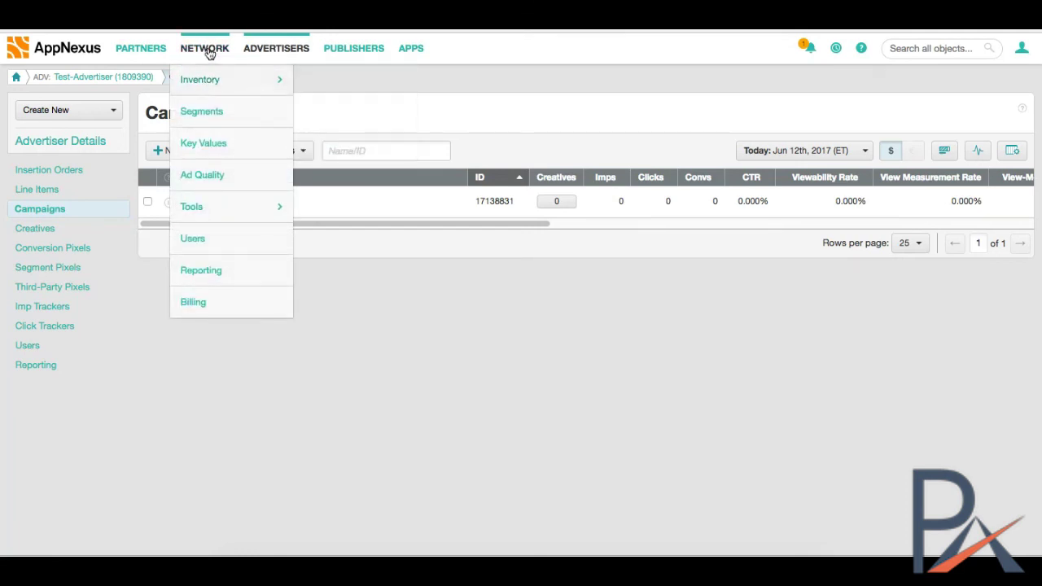
Open NETWORK inventory Reporting and confirm Universal Content Categories is the report type
mouse_move(210, 79)
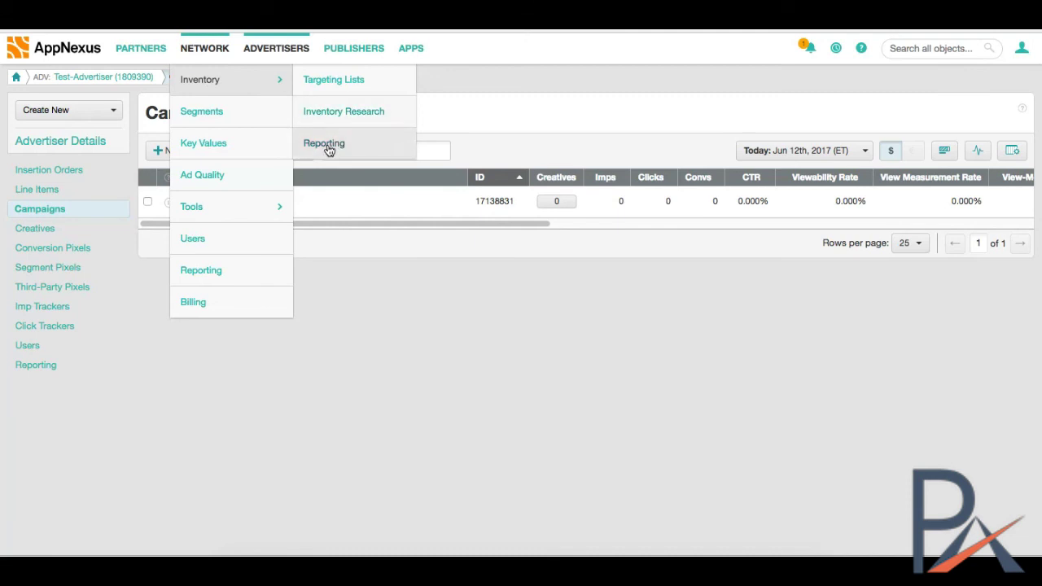
click(328, 150)
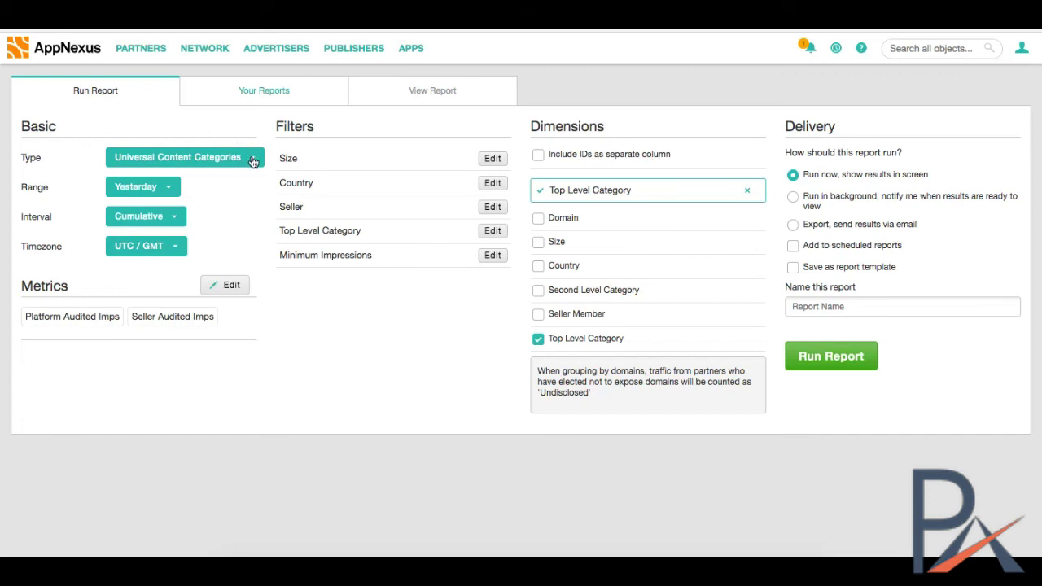
click(253, 160)
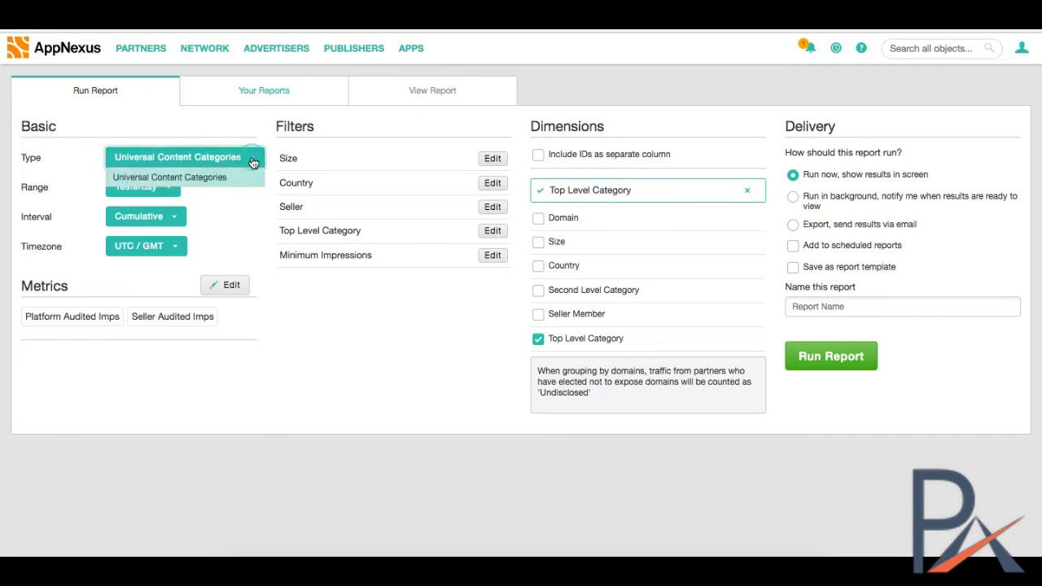
click(234, 119)
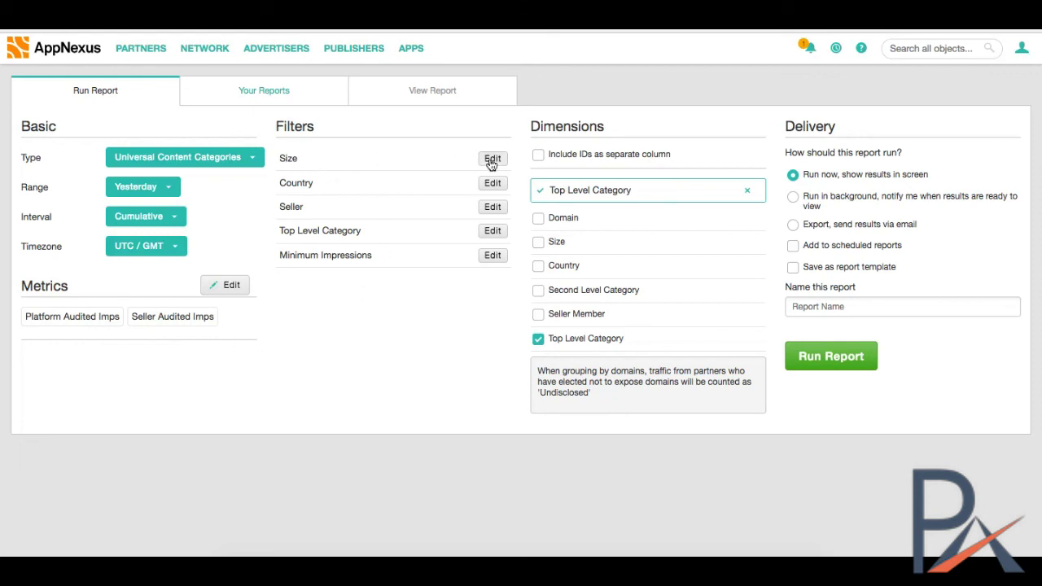
Set the Country filter to include United States
click(493, 183)
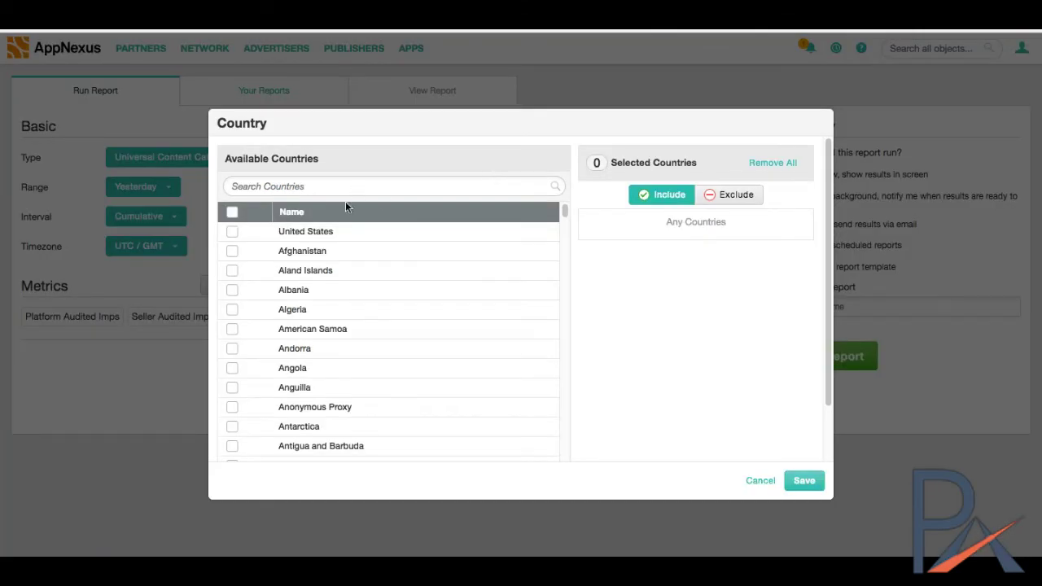
right_click(230, 229)
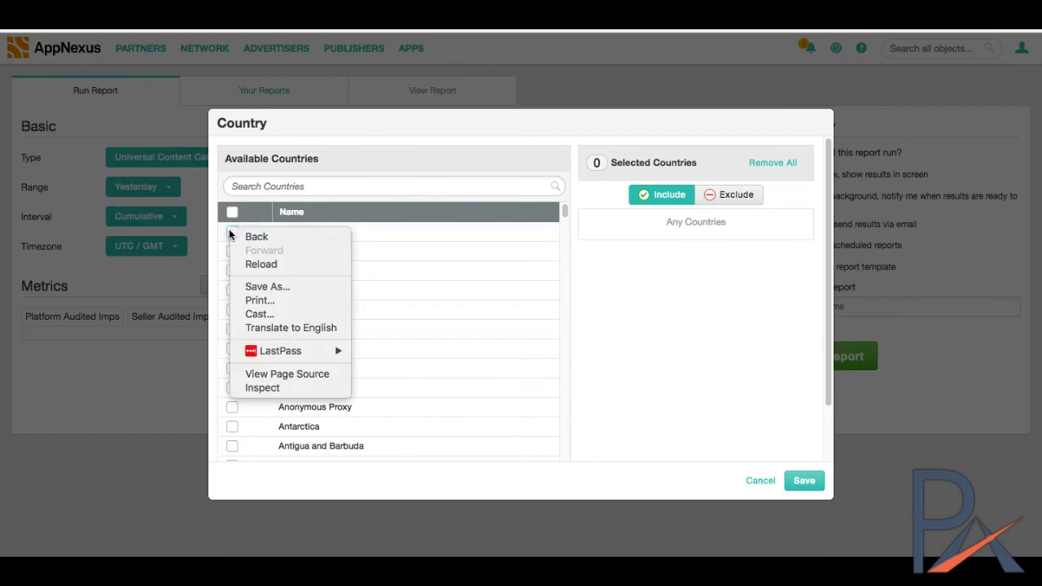
click(464, 240)
click(231, 231)
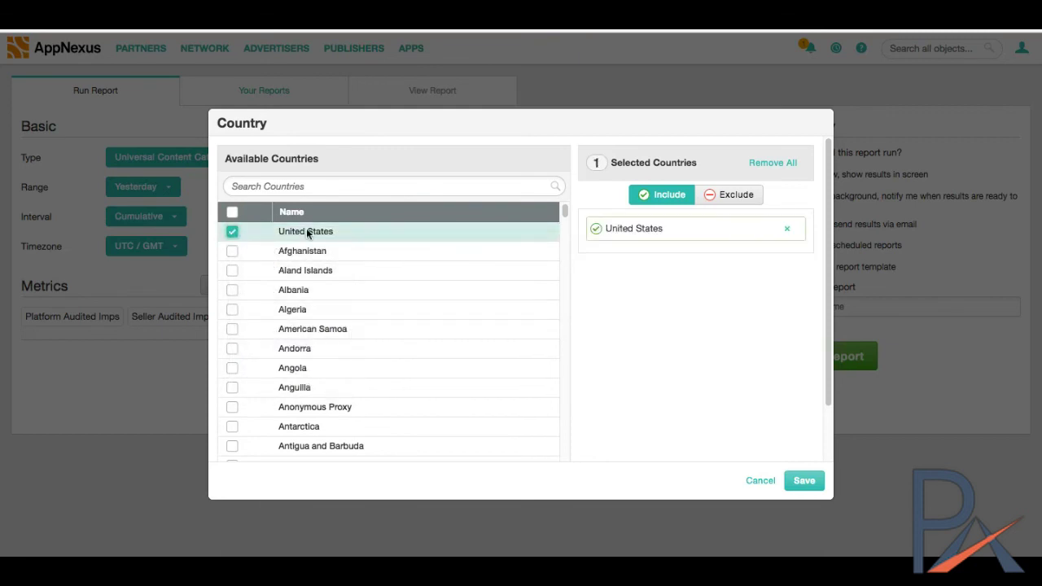
click(802, 480)
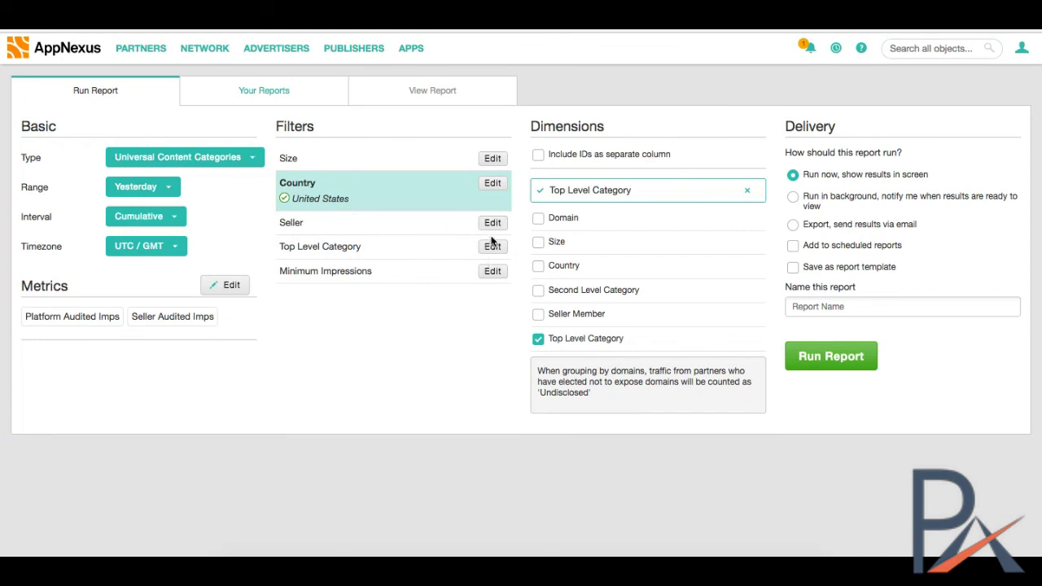
Set the Top Level Category filter to Business & Industry
click(493, 246)
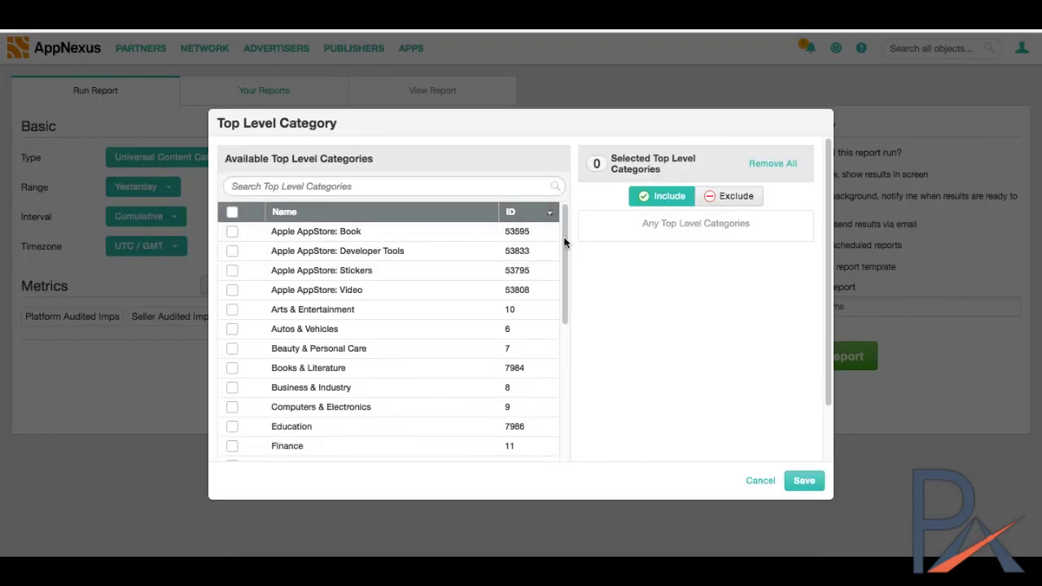
drag(565, 236, 563, 284)
click(232, 281)
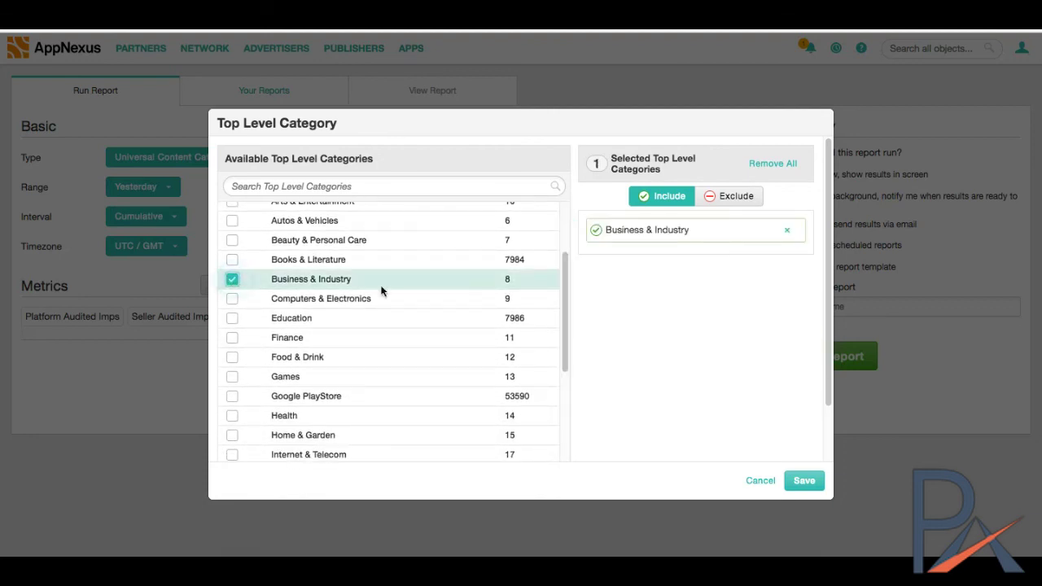
click(802, 481)
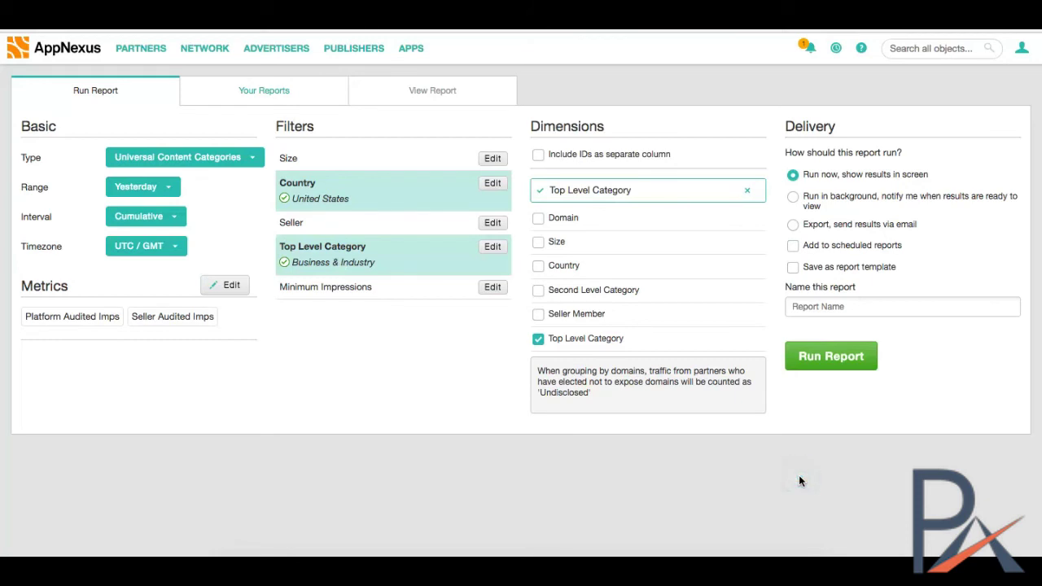
Set the Minimum Impressions filter to greater than 100
click(491, 289)
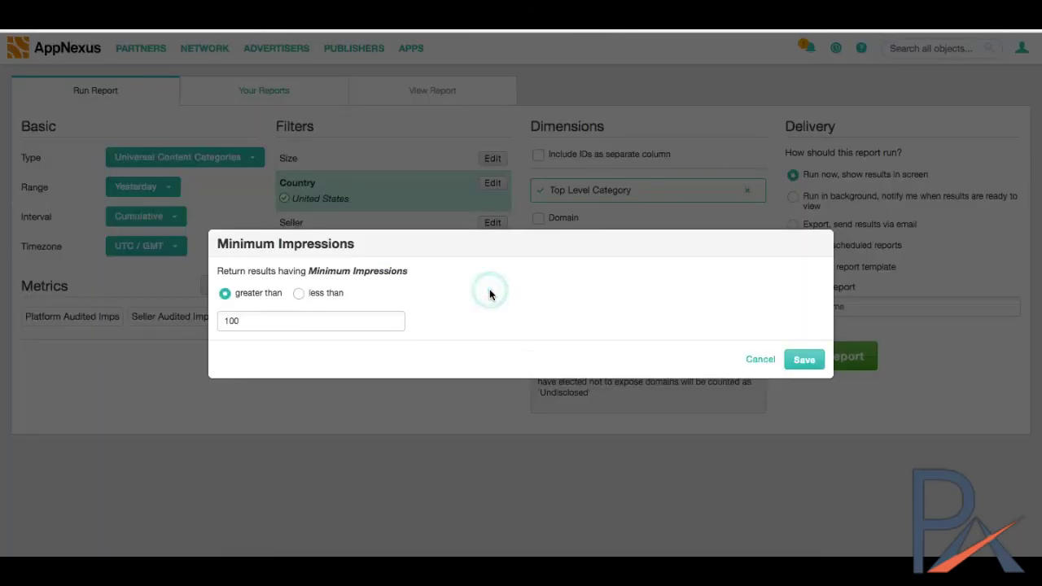
click(255, 320)
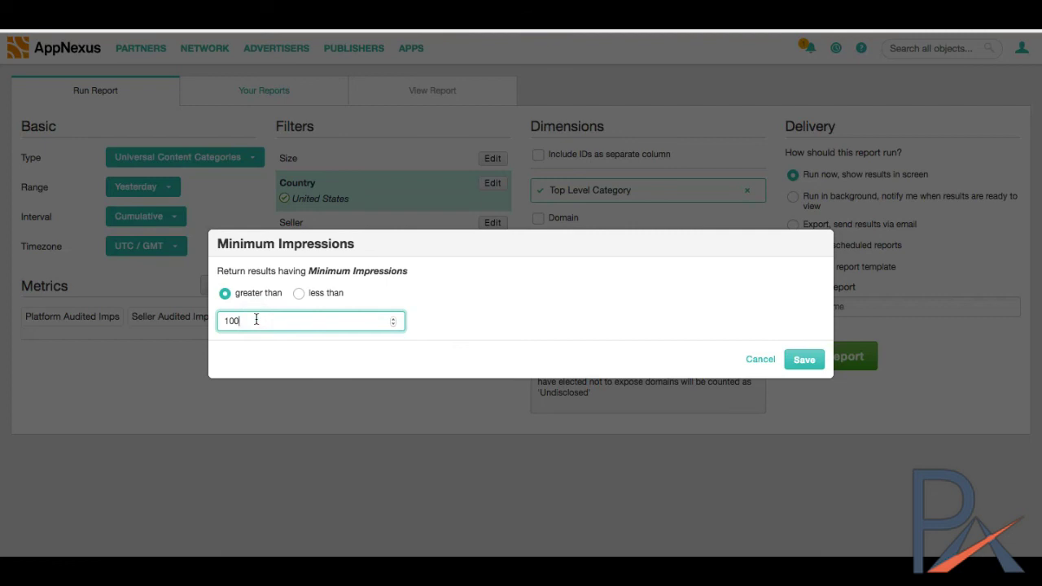
click(804, 363)
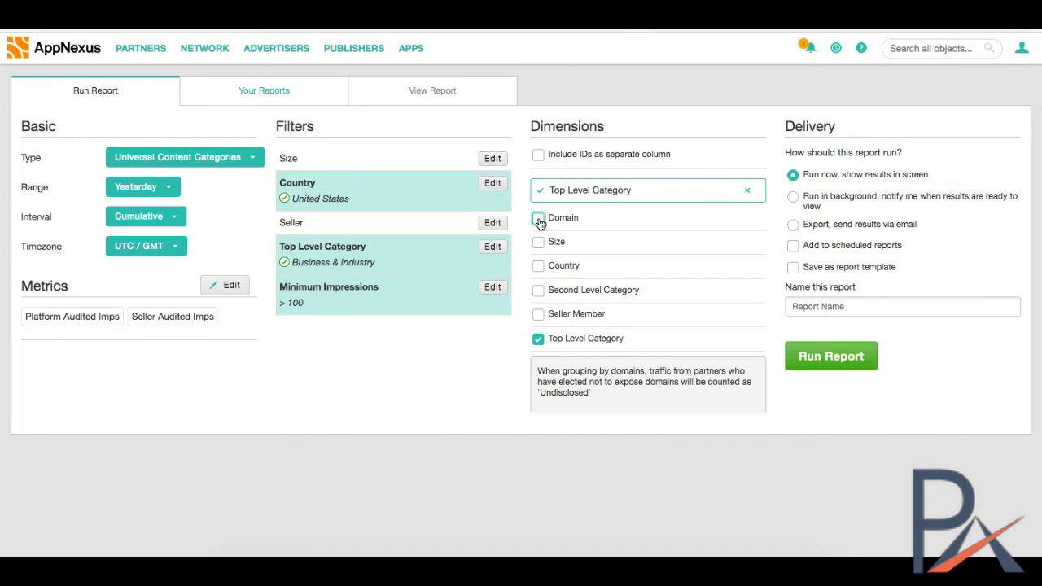
Add the Domain dimension, run the report, and view it under Your Reports' Recent Reports
click(539, 220)
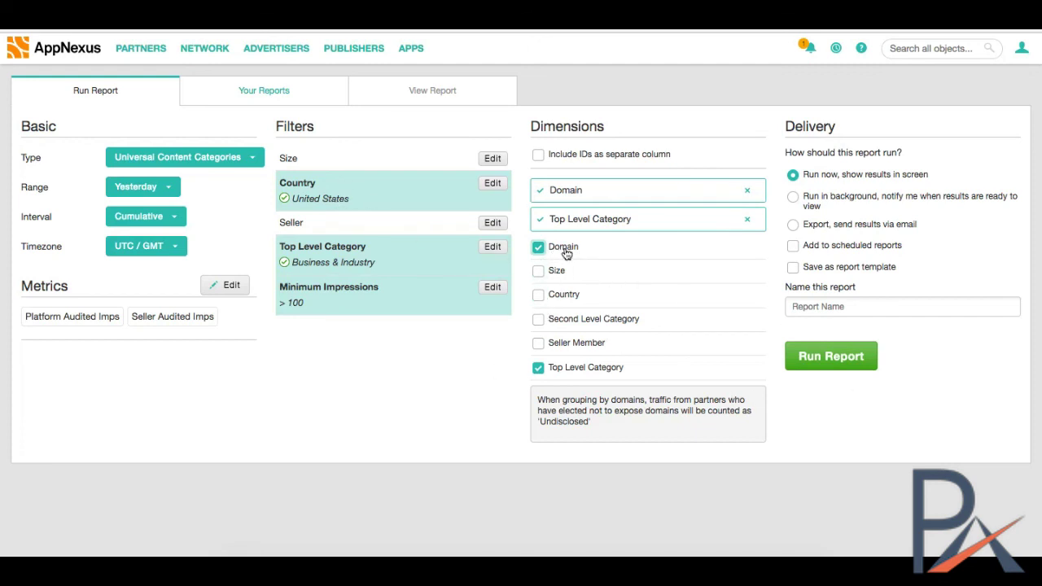
click(830, 358)
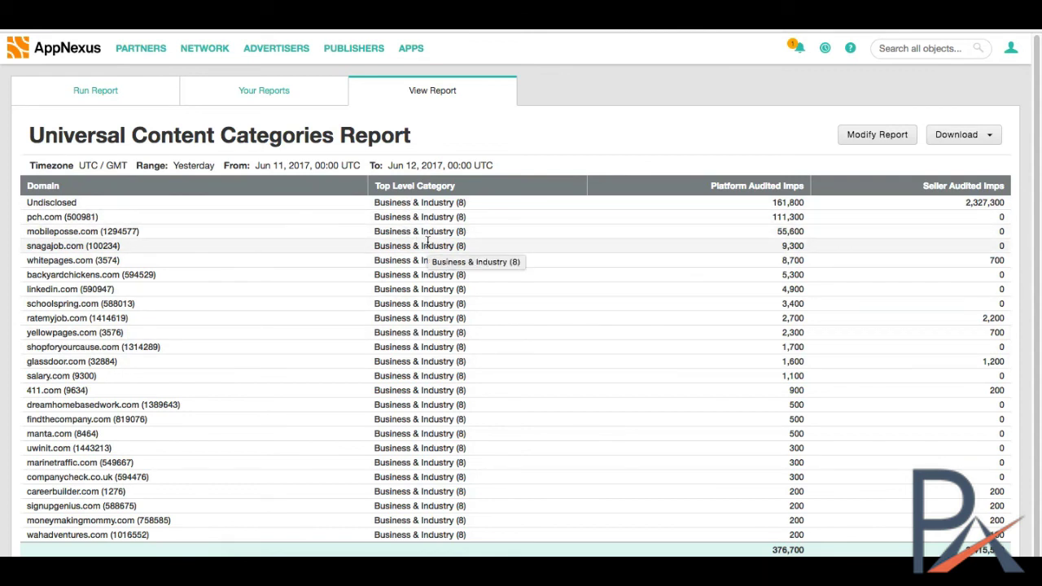
click(266, 97)
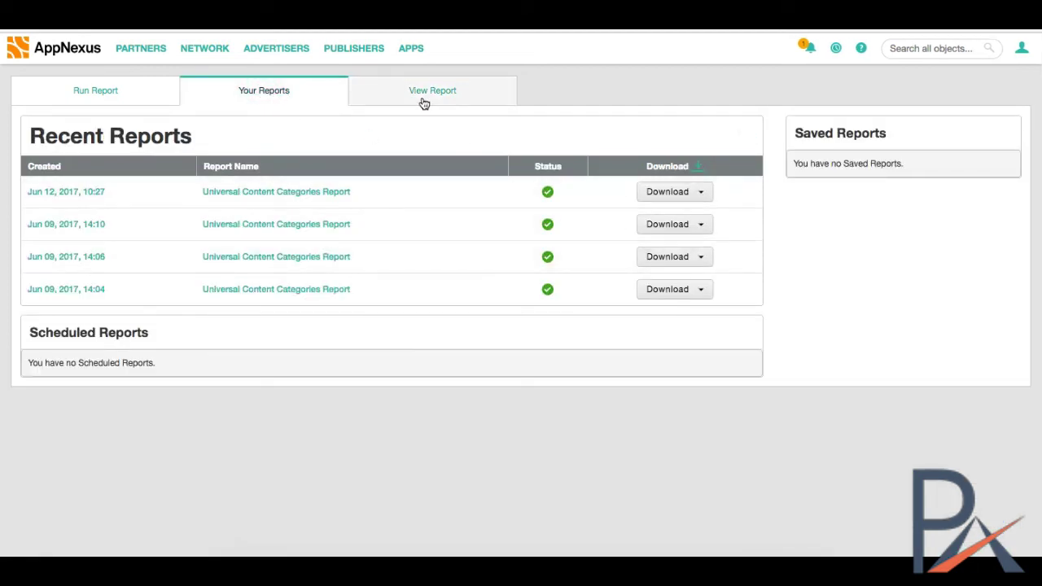
Review the Business & Industry domain results table, then return to the report settings
click(423, 98)
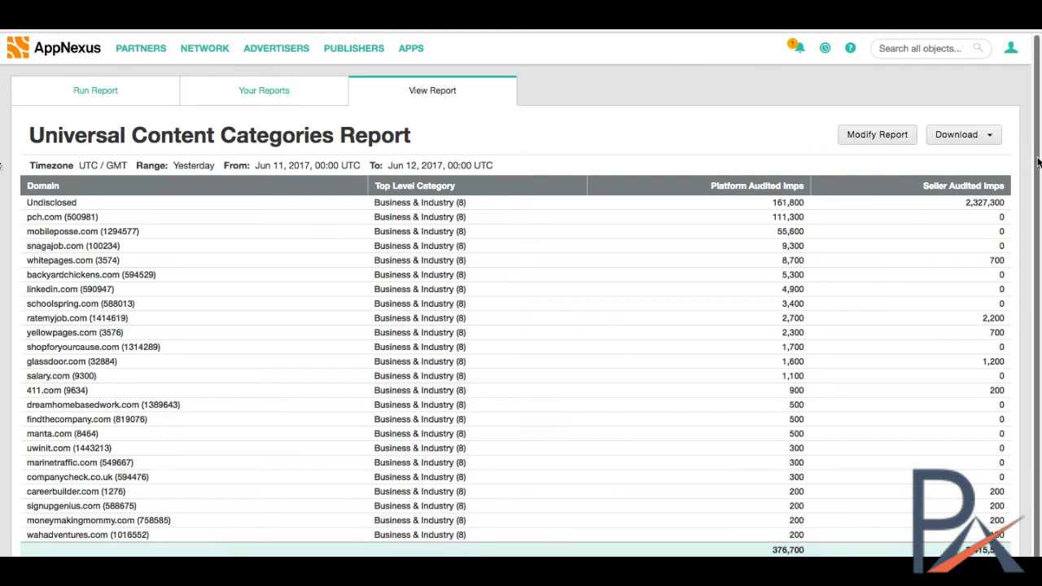
scroll(1037, 187, down, 1)
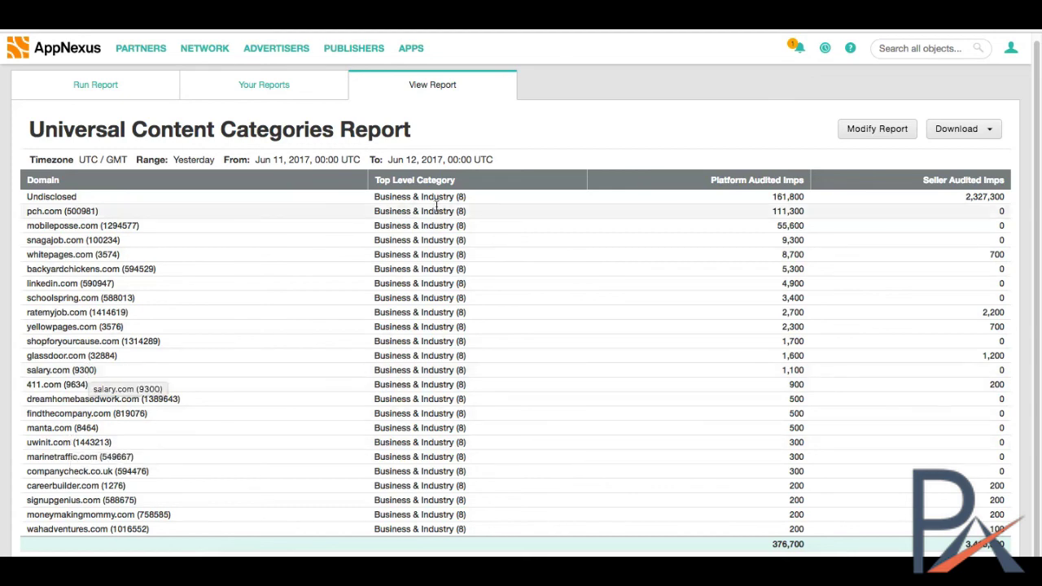
click(865, 135)
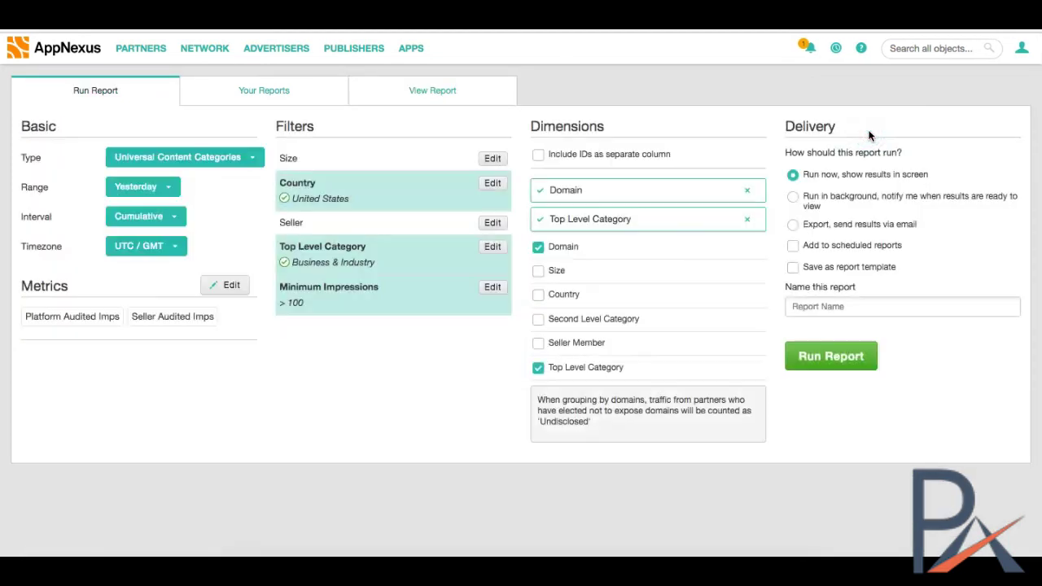
Add Second Level Category as a dimension and rerun the Universal Content Categories report
click(539, 320)
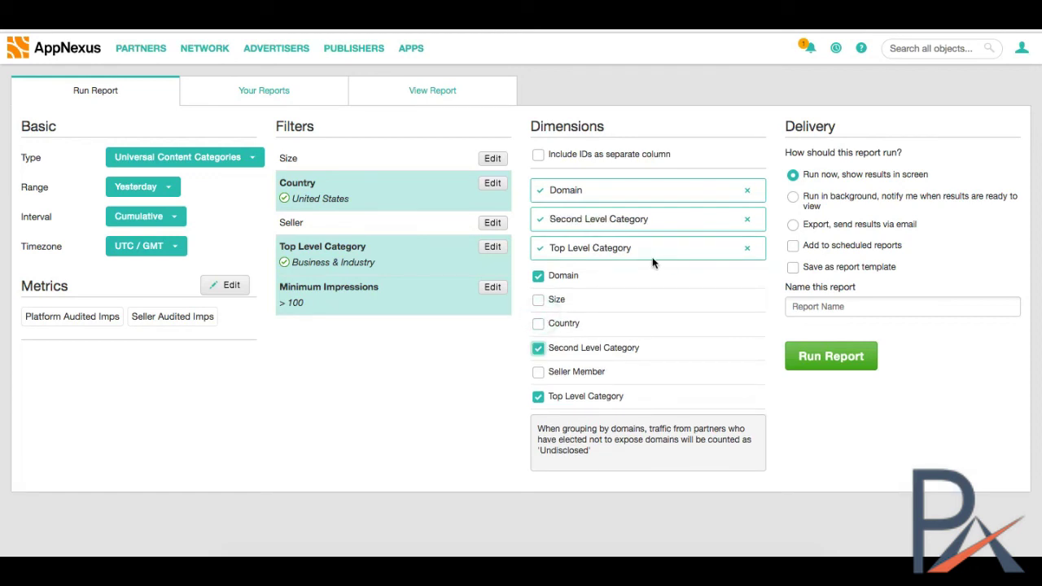
click(848, 358)
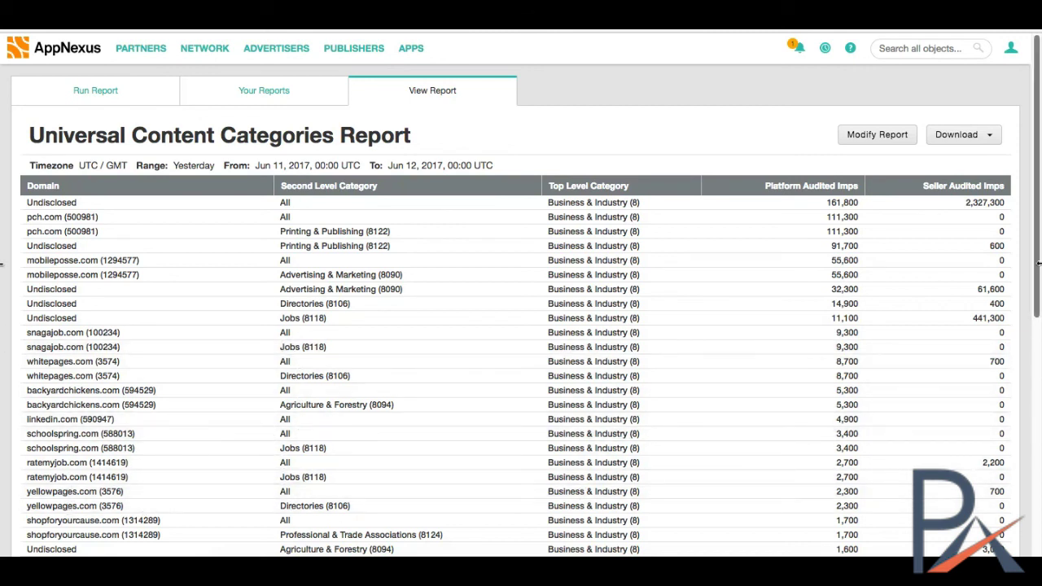
drag(1037, 227, 1039, 189)
click(205, 49)
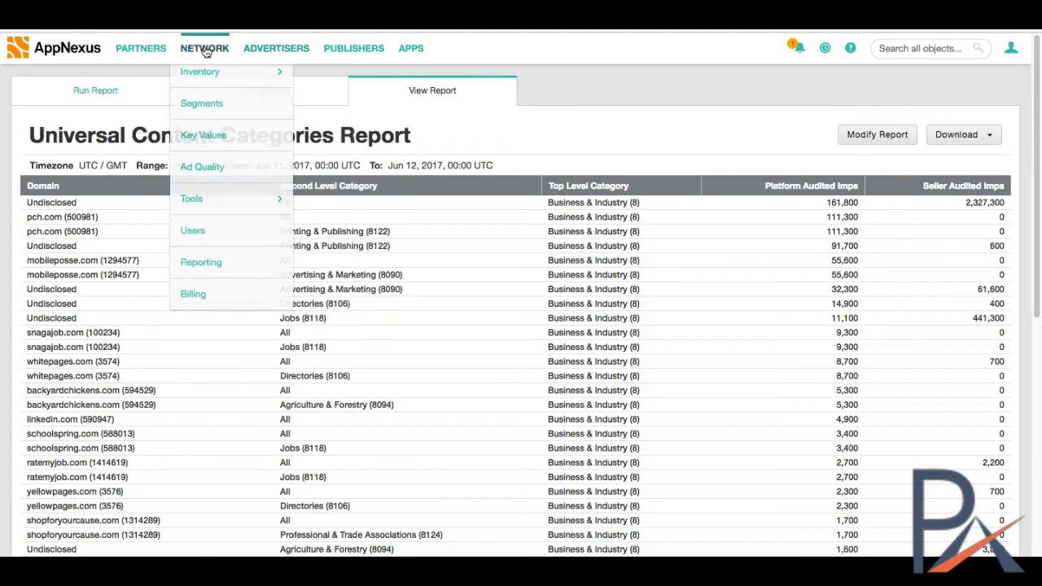
mouse_move(200, 76)
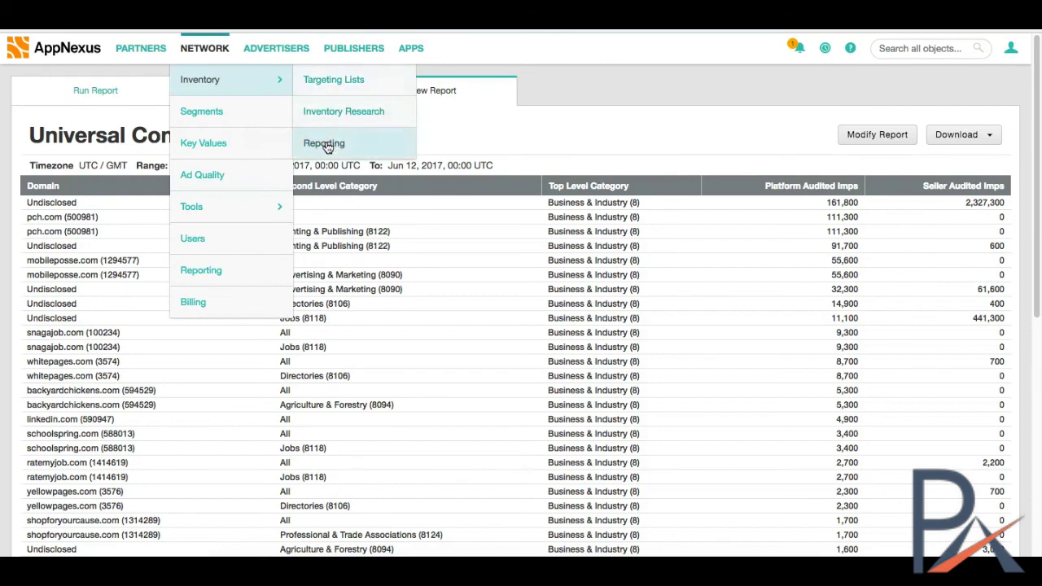